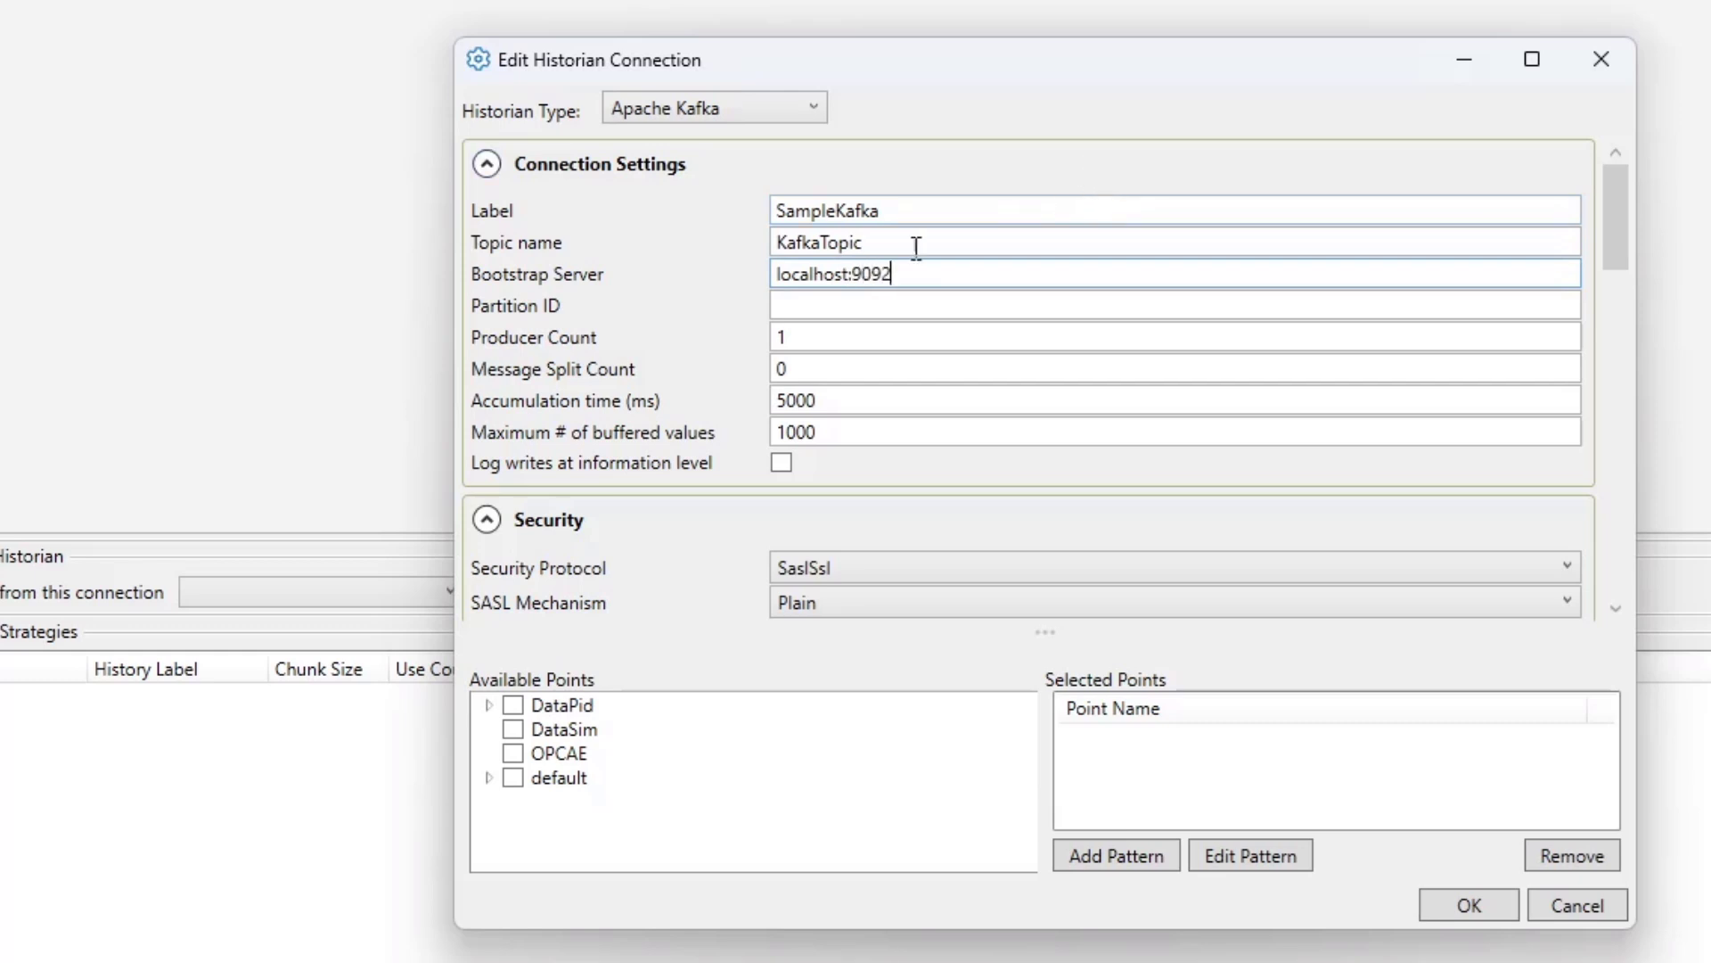
- Review the Kafka connection settings fields: label, topic name, bootstrap server, producer count, accumulation time and buffered values
click(798, 308)
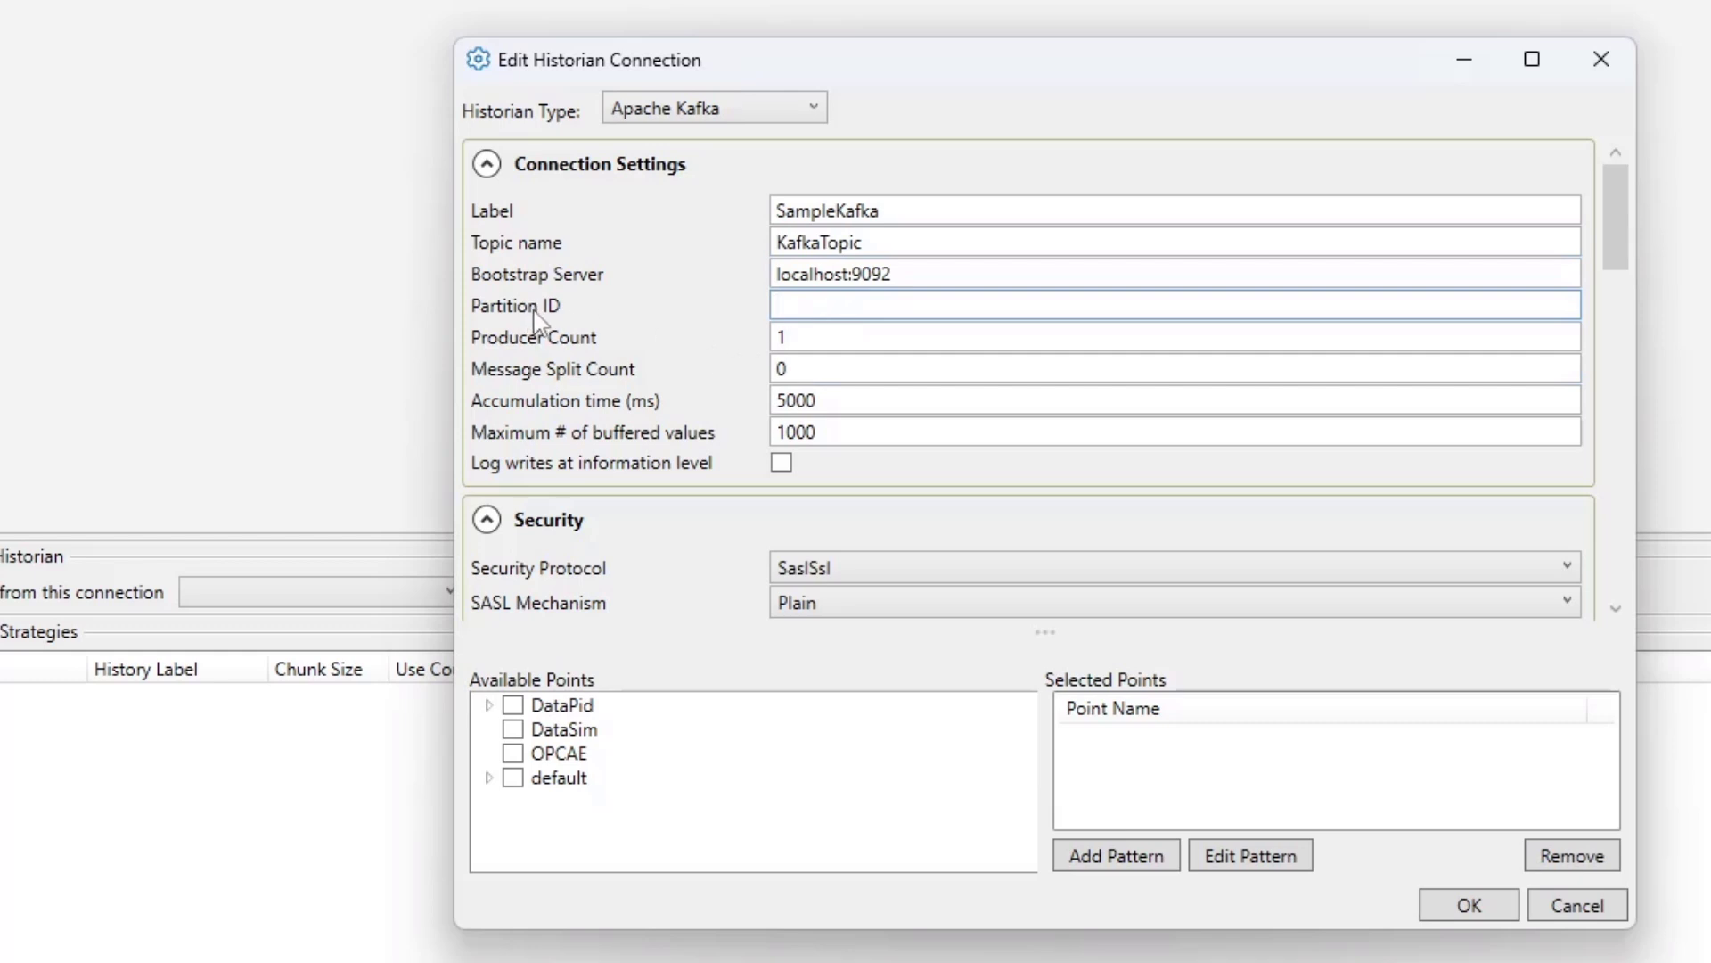
click(836, 332)
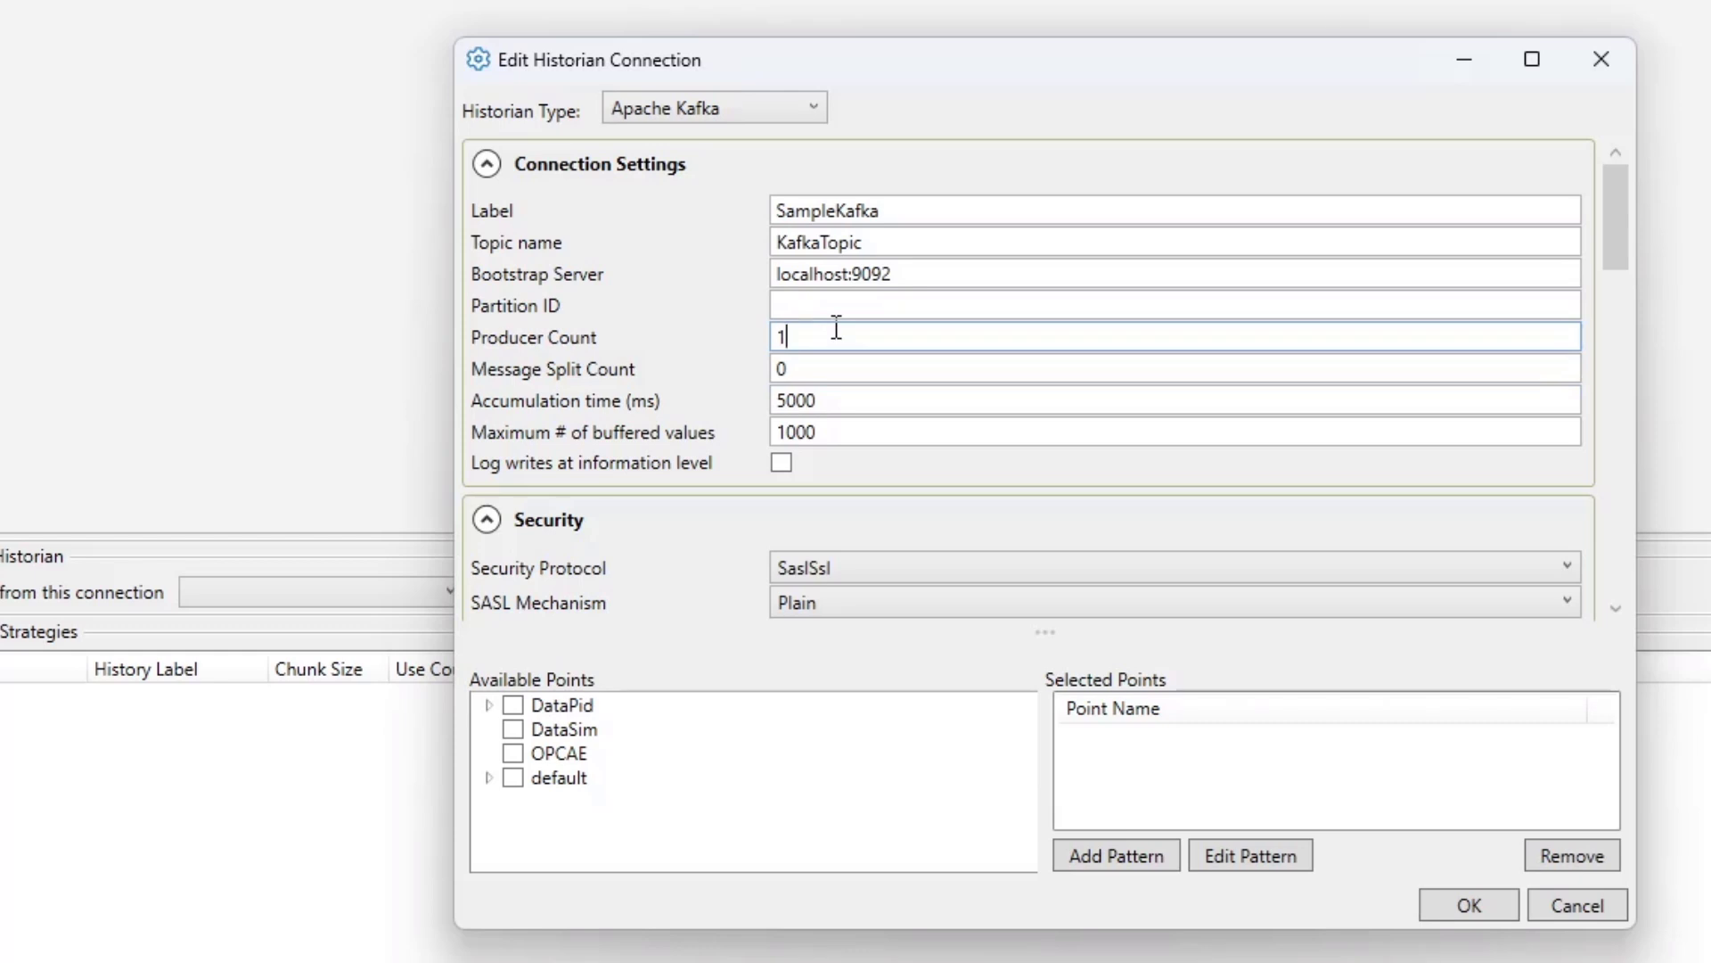
click(845, 367)
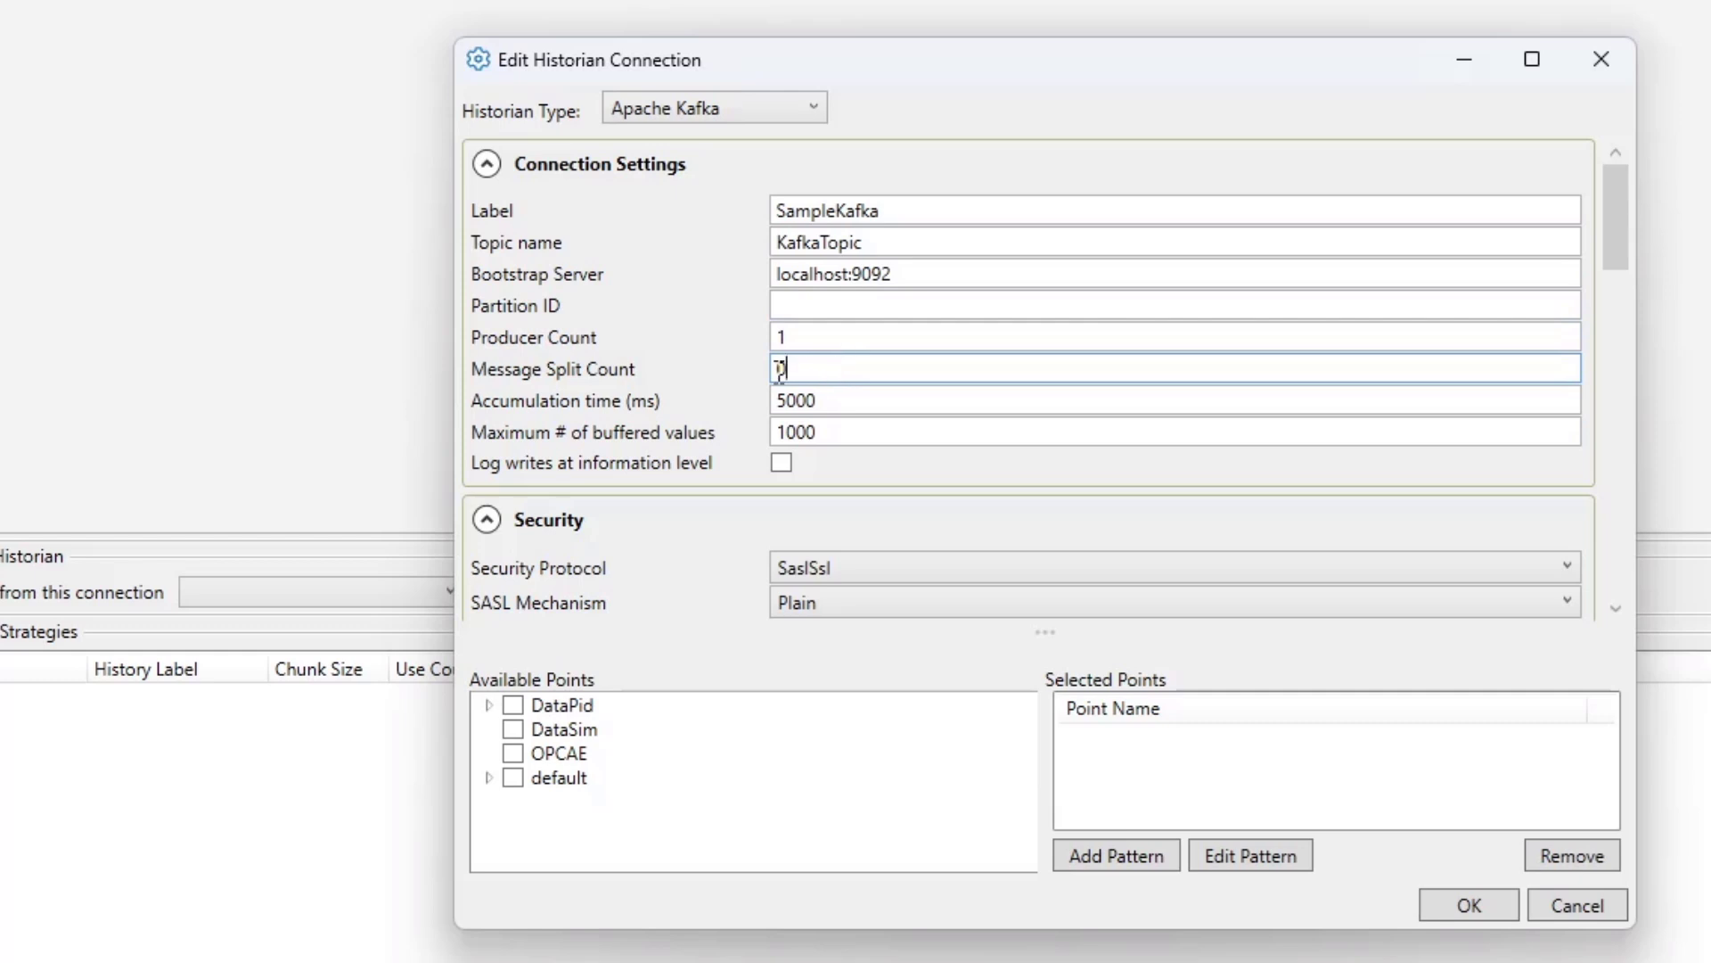
click(880, 394)
scroll(906, 324, down, 2)
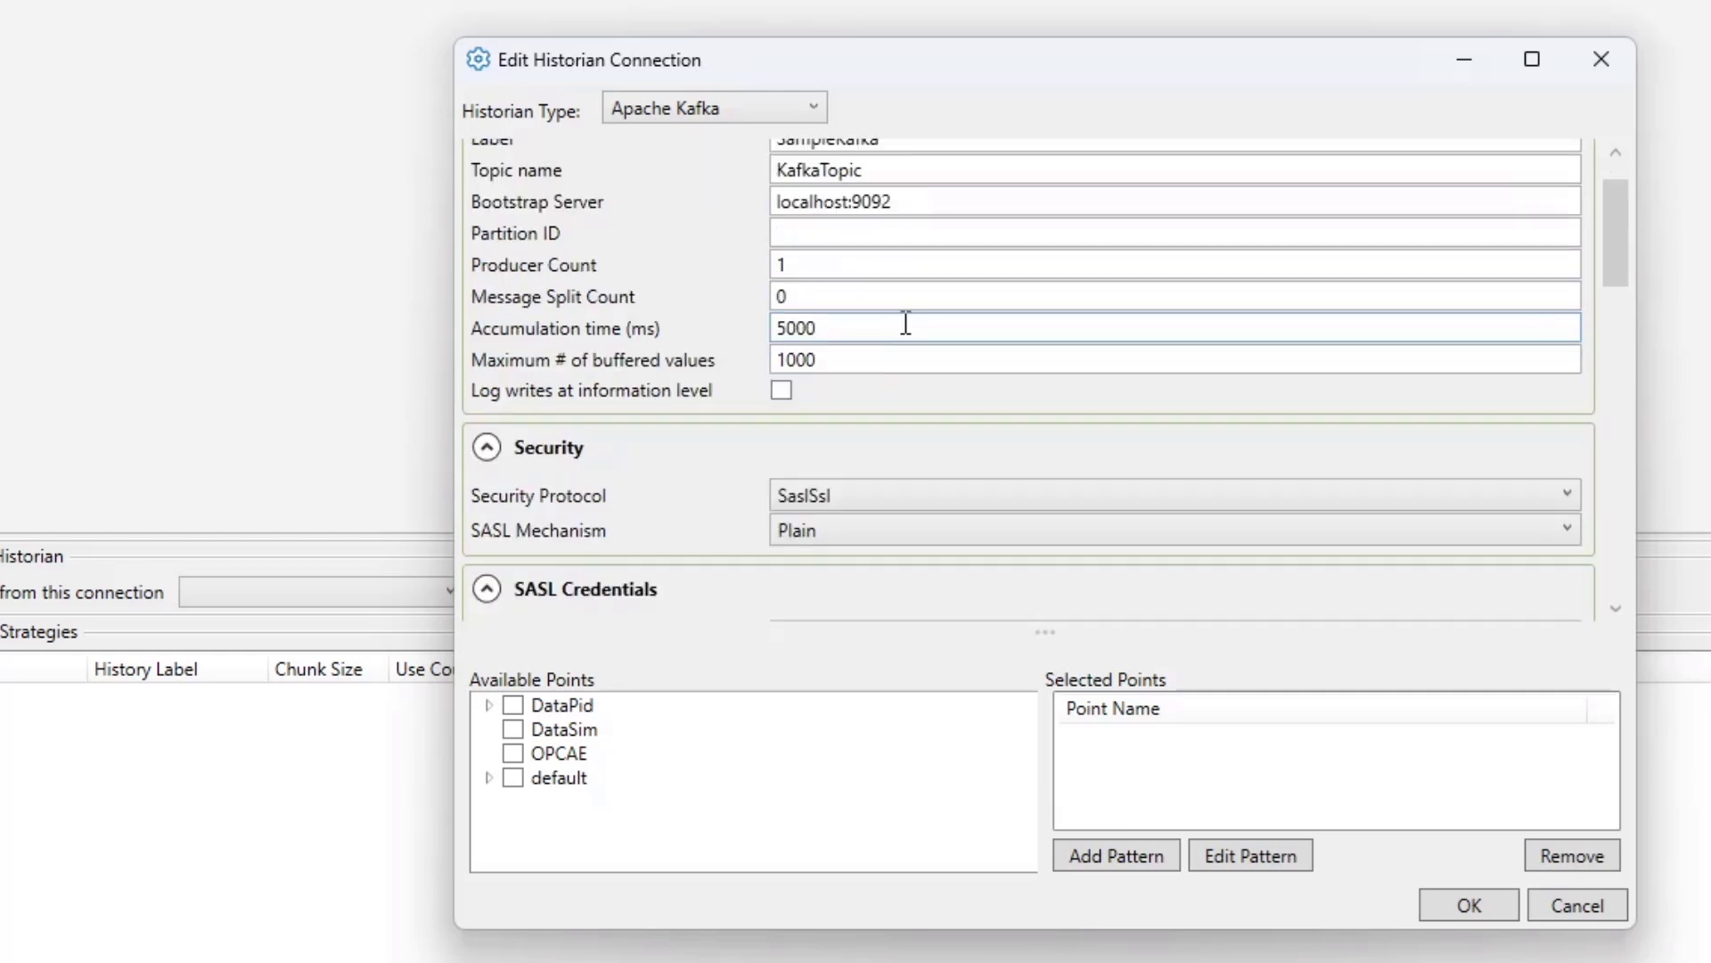
click(908, 358)
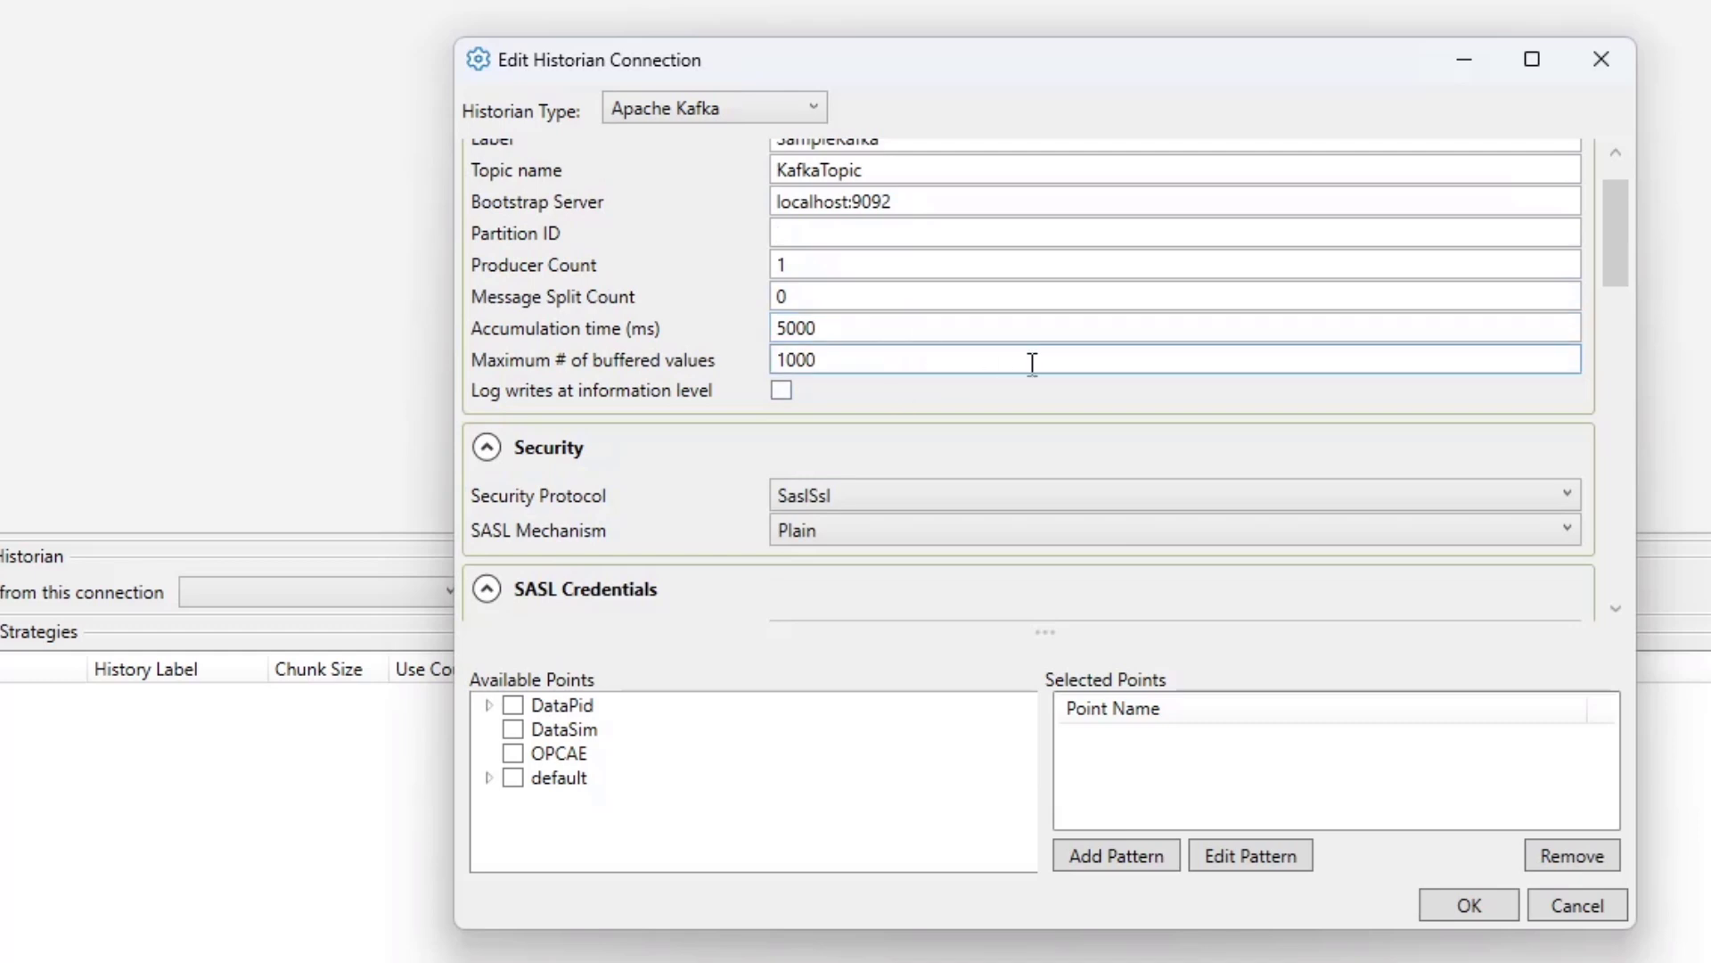
scroll(873, 378, down, 2)
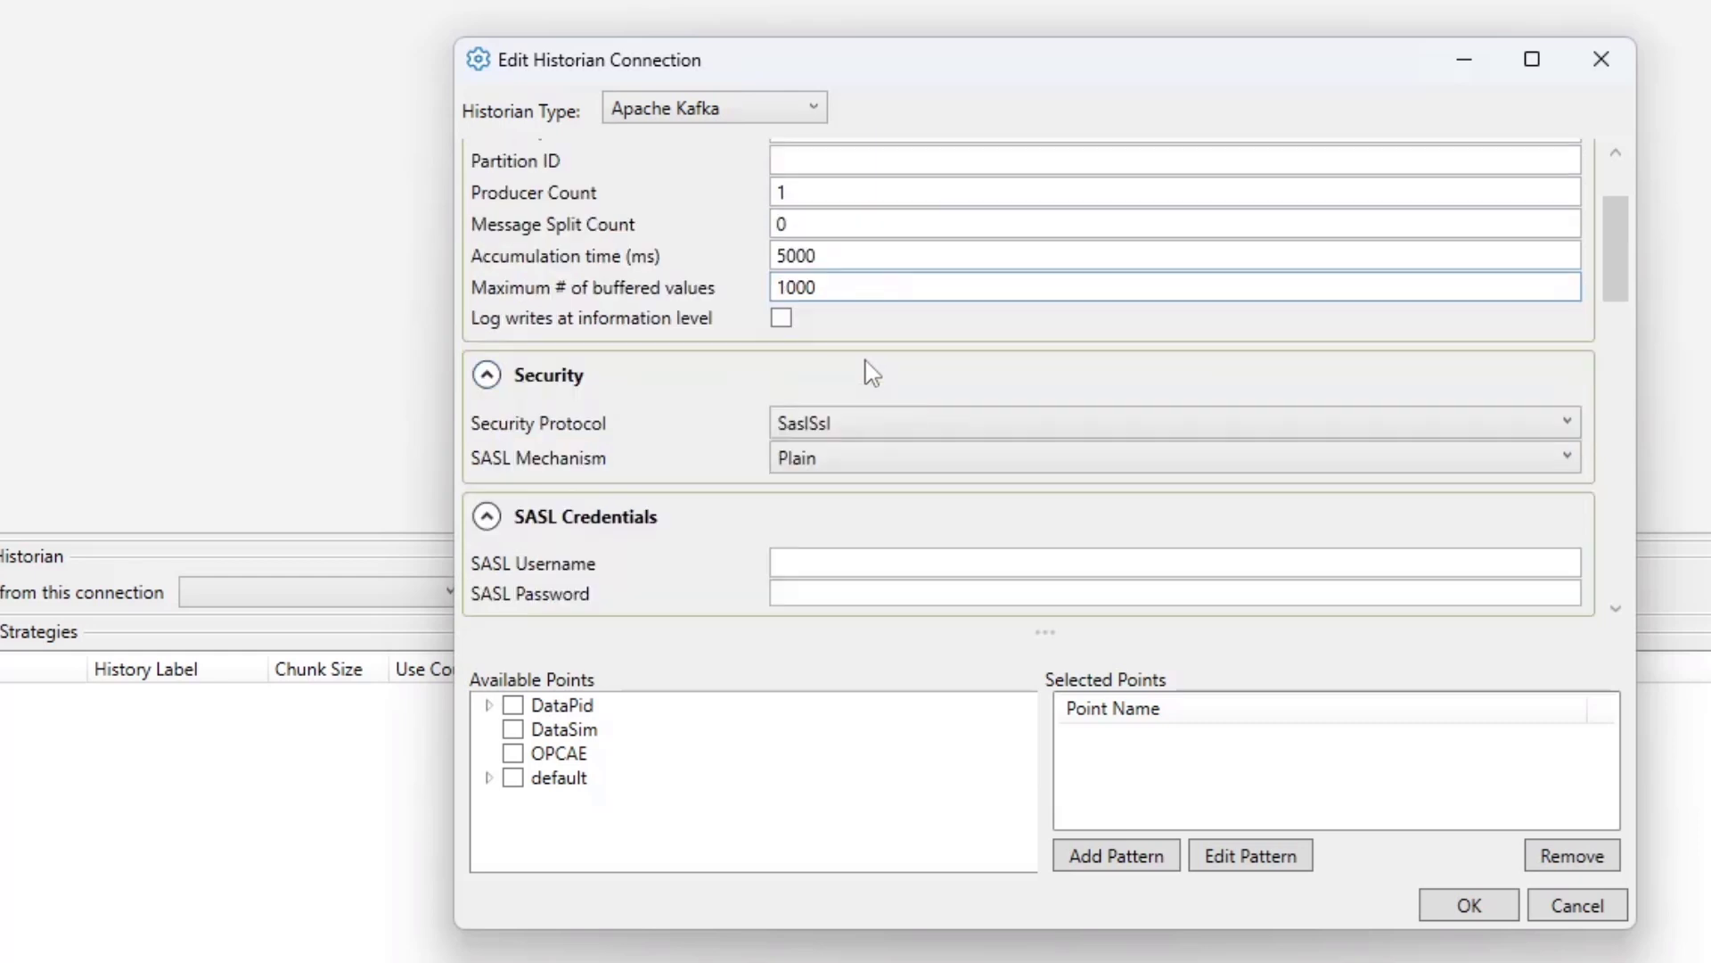
scroll(873, 373, up, 2)
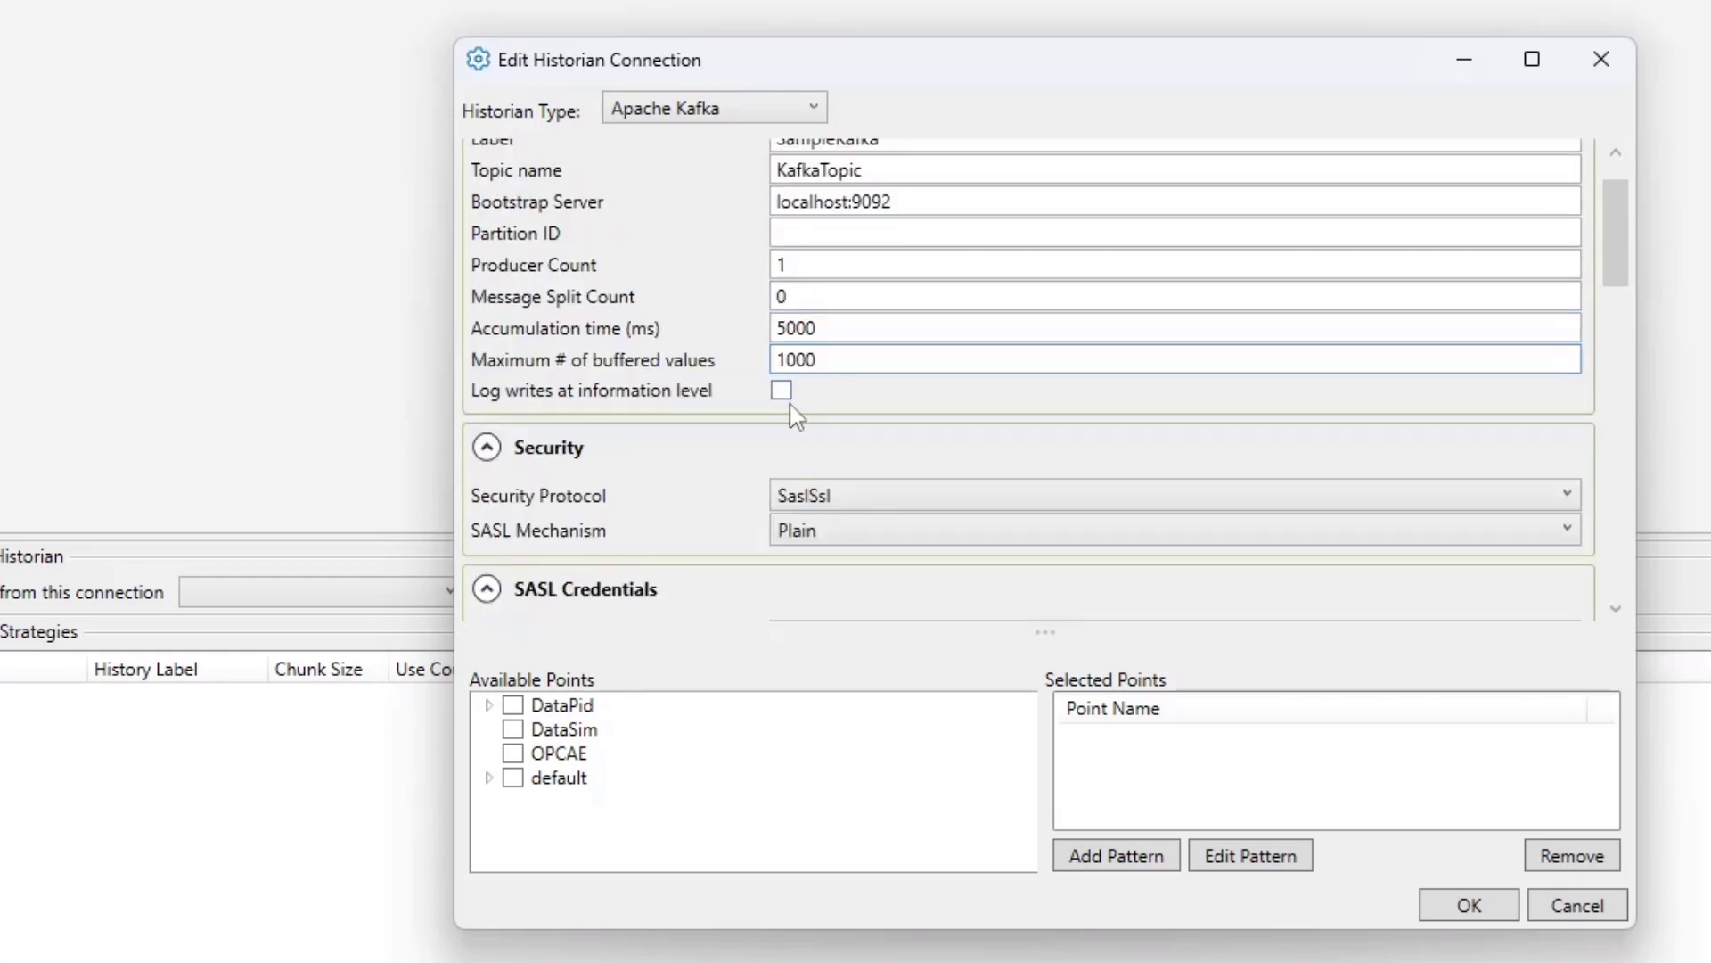
- Set the Security Protocol to Plaintext
scroll(895, 426, down, 2)
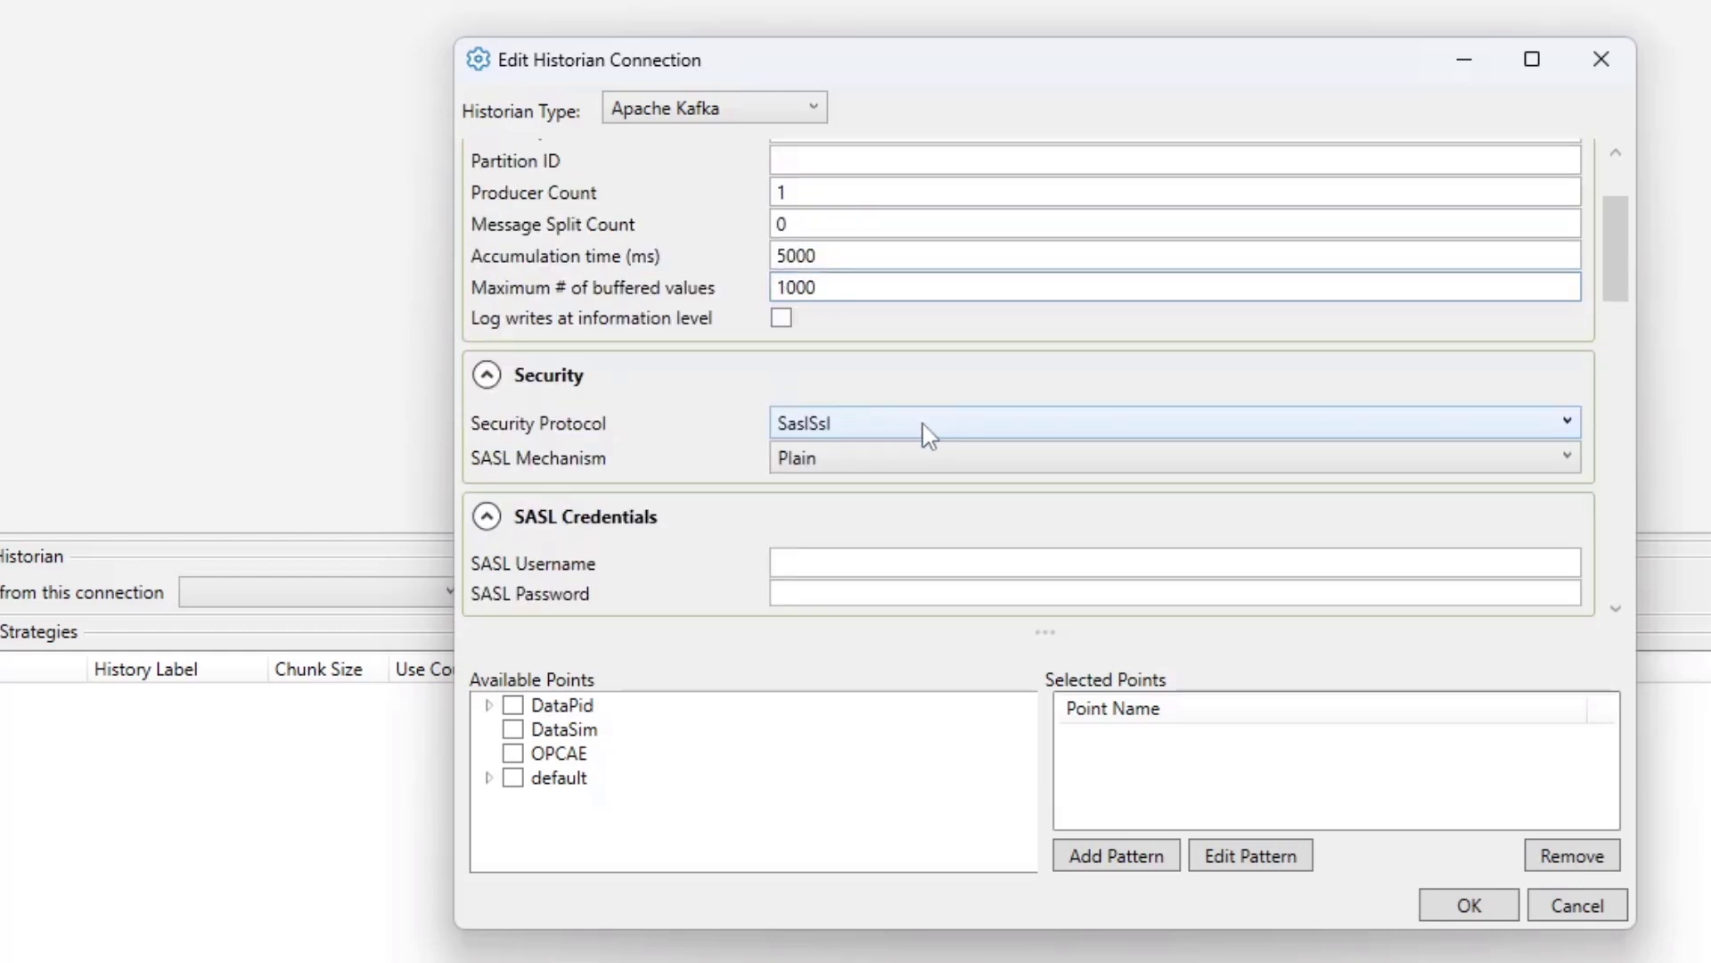
scroll(890, 424, down, 2)
click(820, 353)
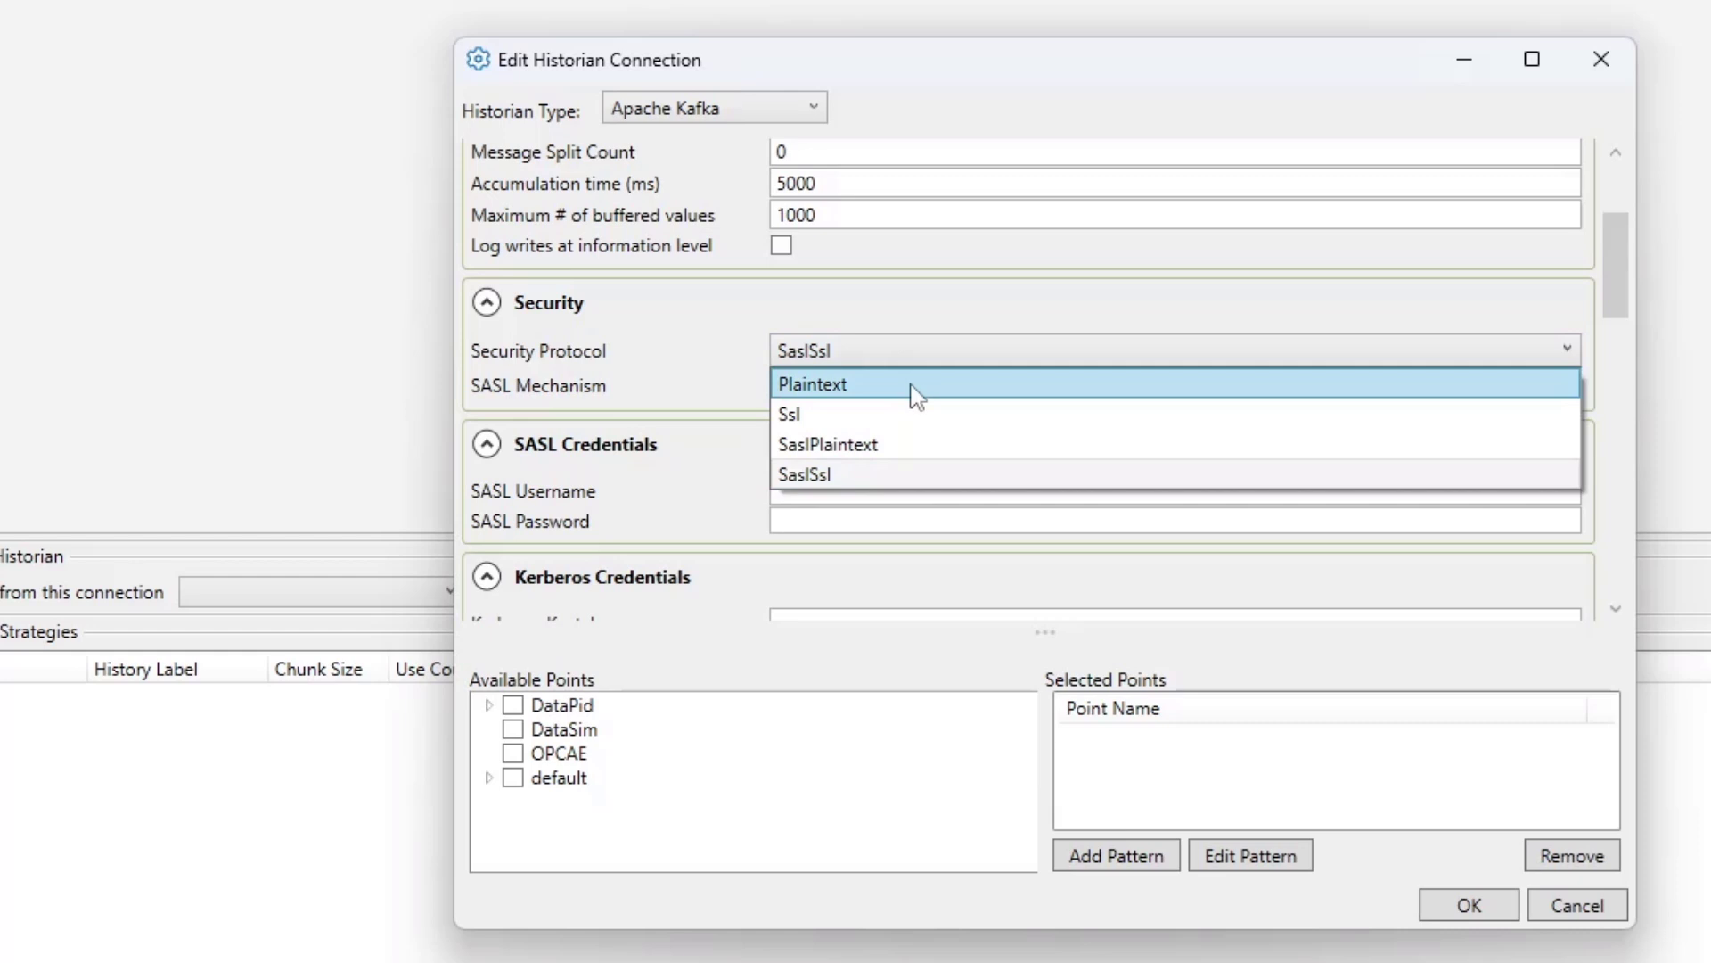
click(914, 391)
click(909, 386)
click(875, 452)
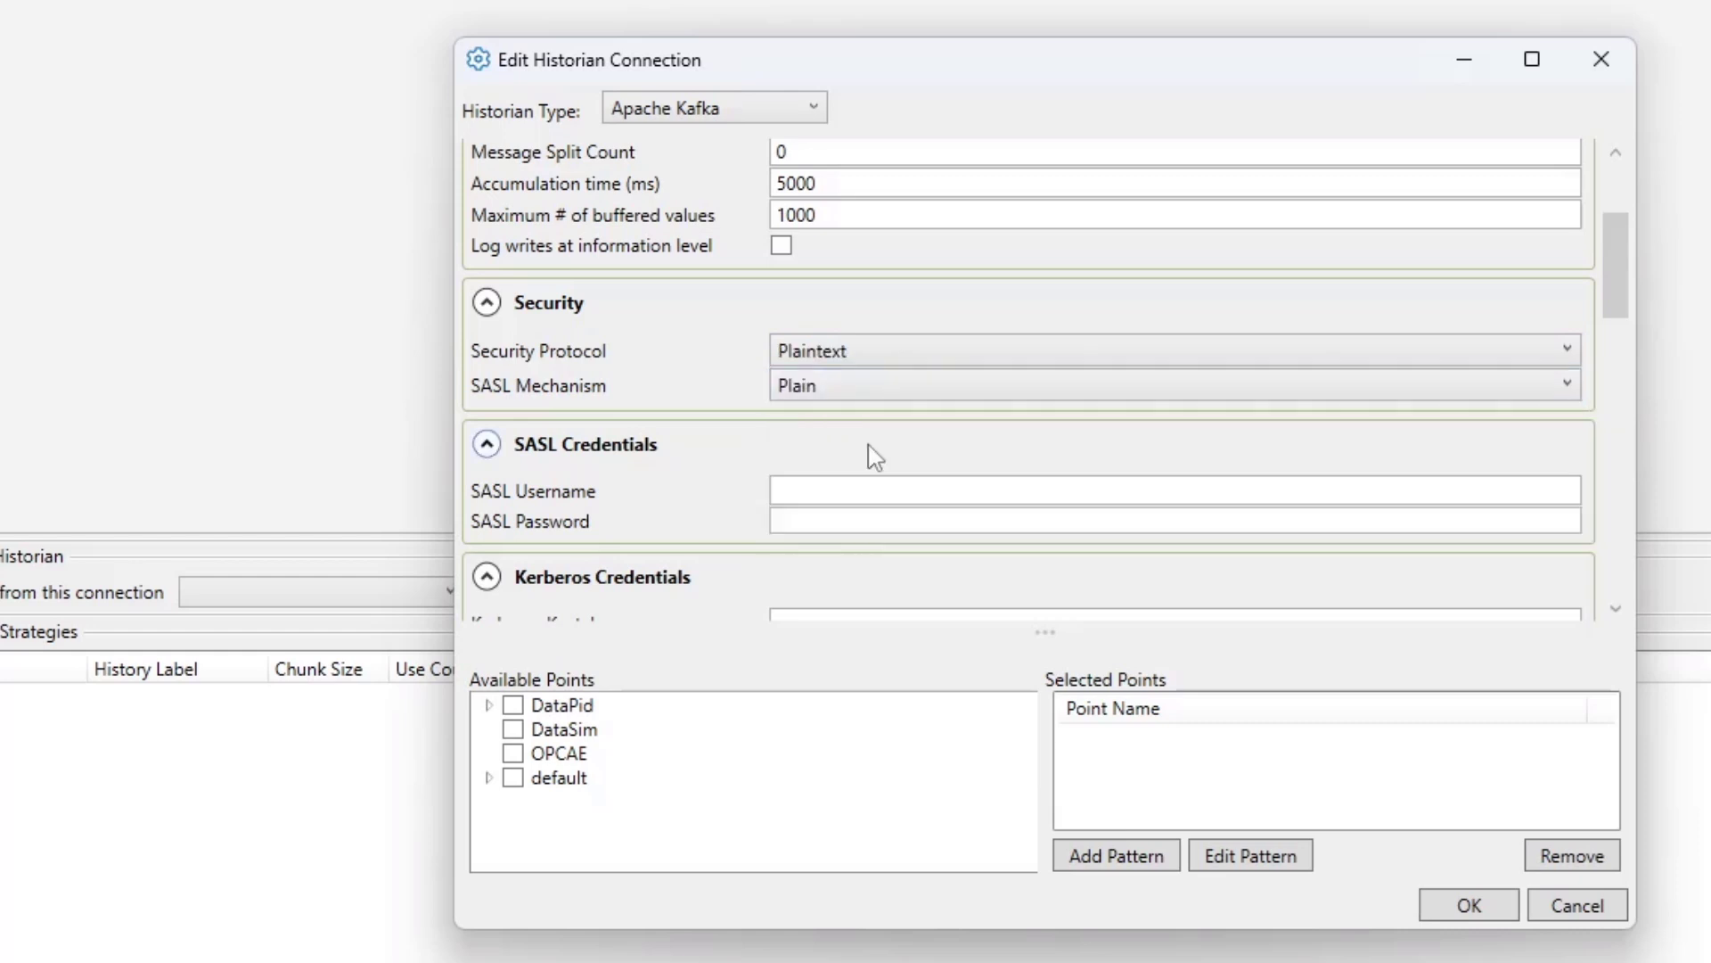
- Collapse the SASL Credentials, Kerberos Credentials, SSL Credentials and Azure Event Hubs for Kafka sections
scroll(647, 396, down, 4)
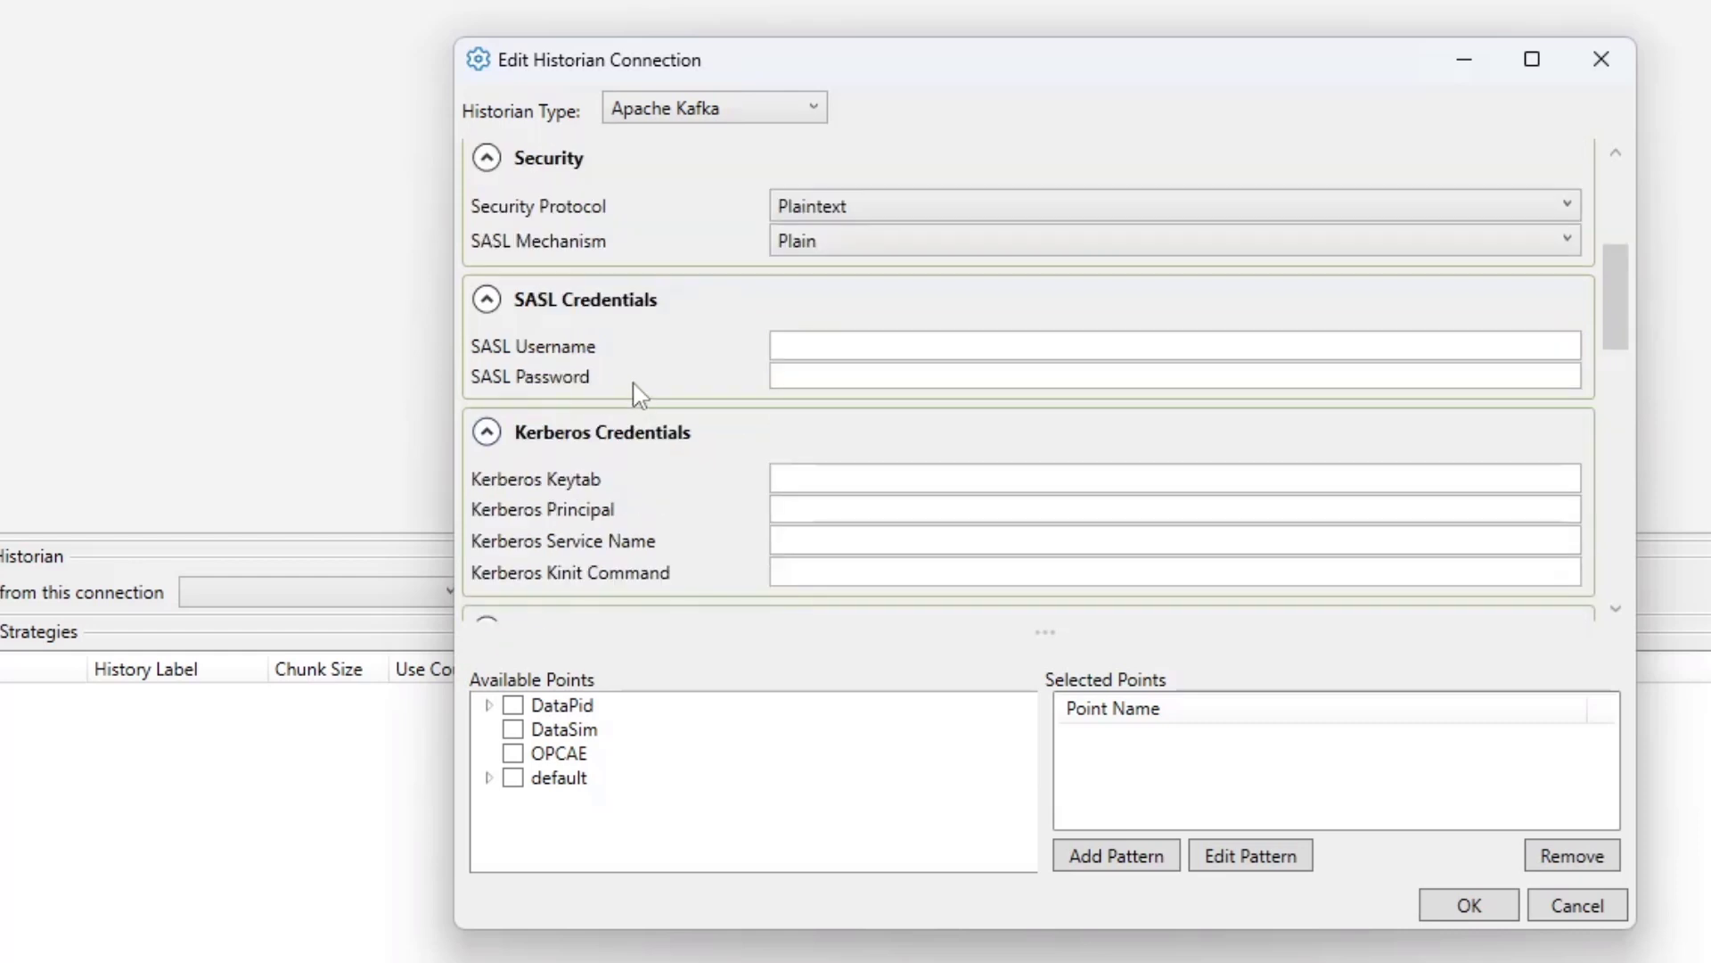
click(562, 301)
click(572, 355)
scroll(597, 357, down, 4)
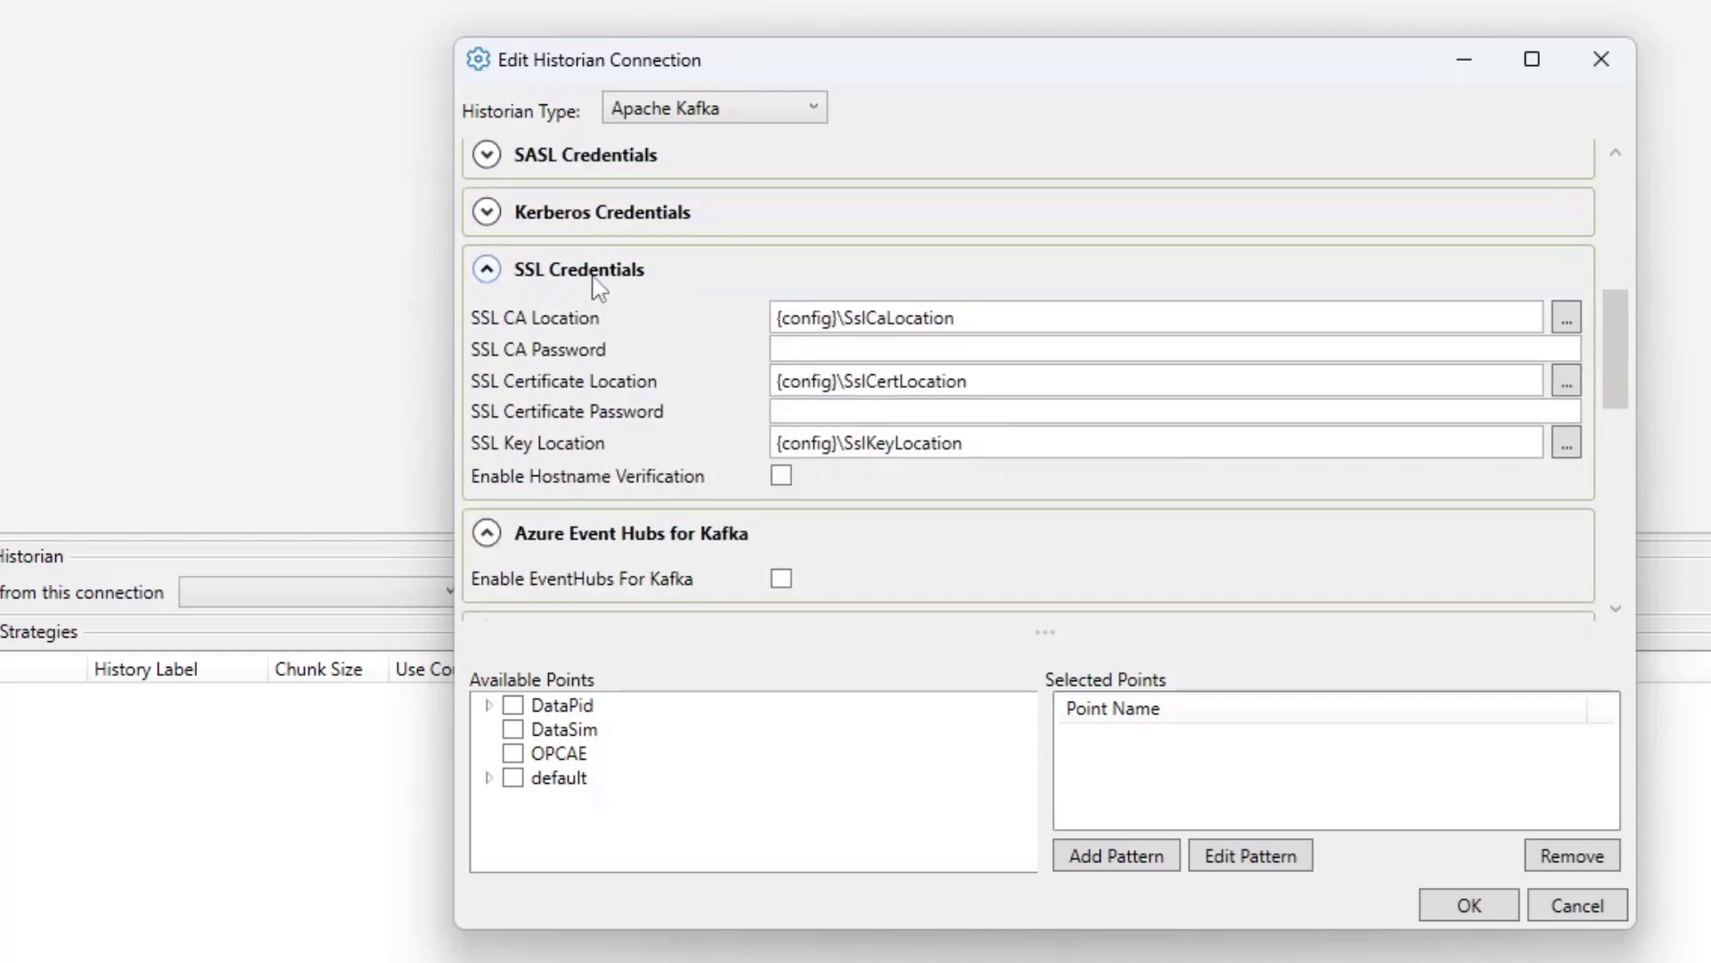
click(599, 285)
scroll(624, 285, down, 2)
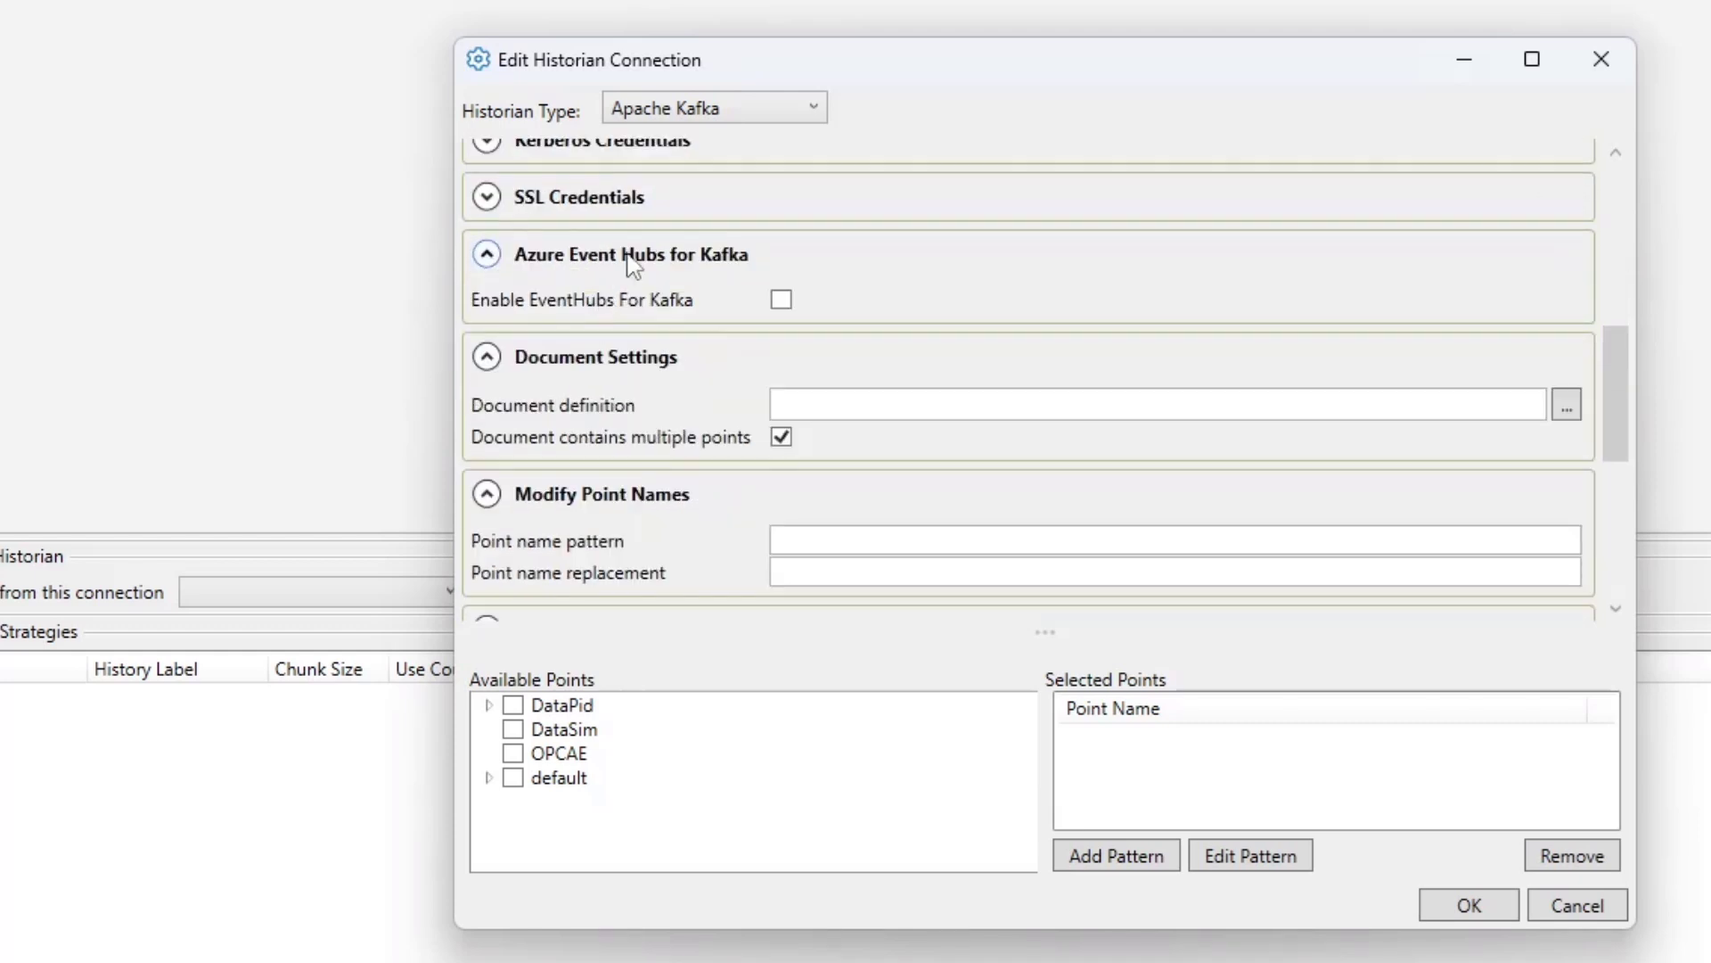
click(632, 265)
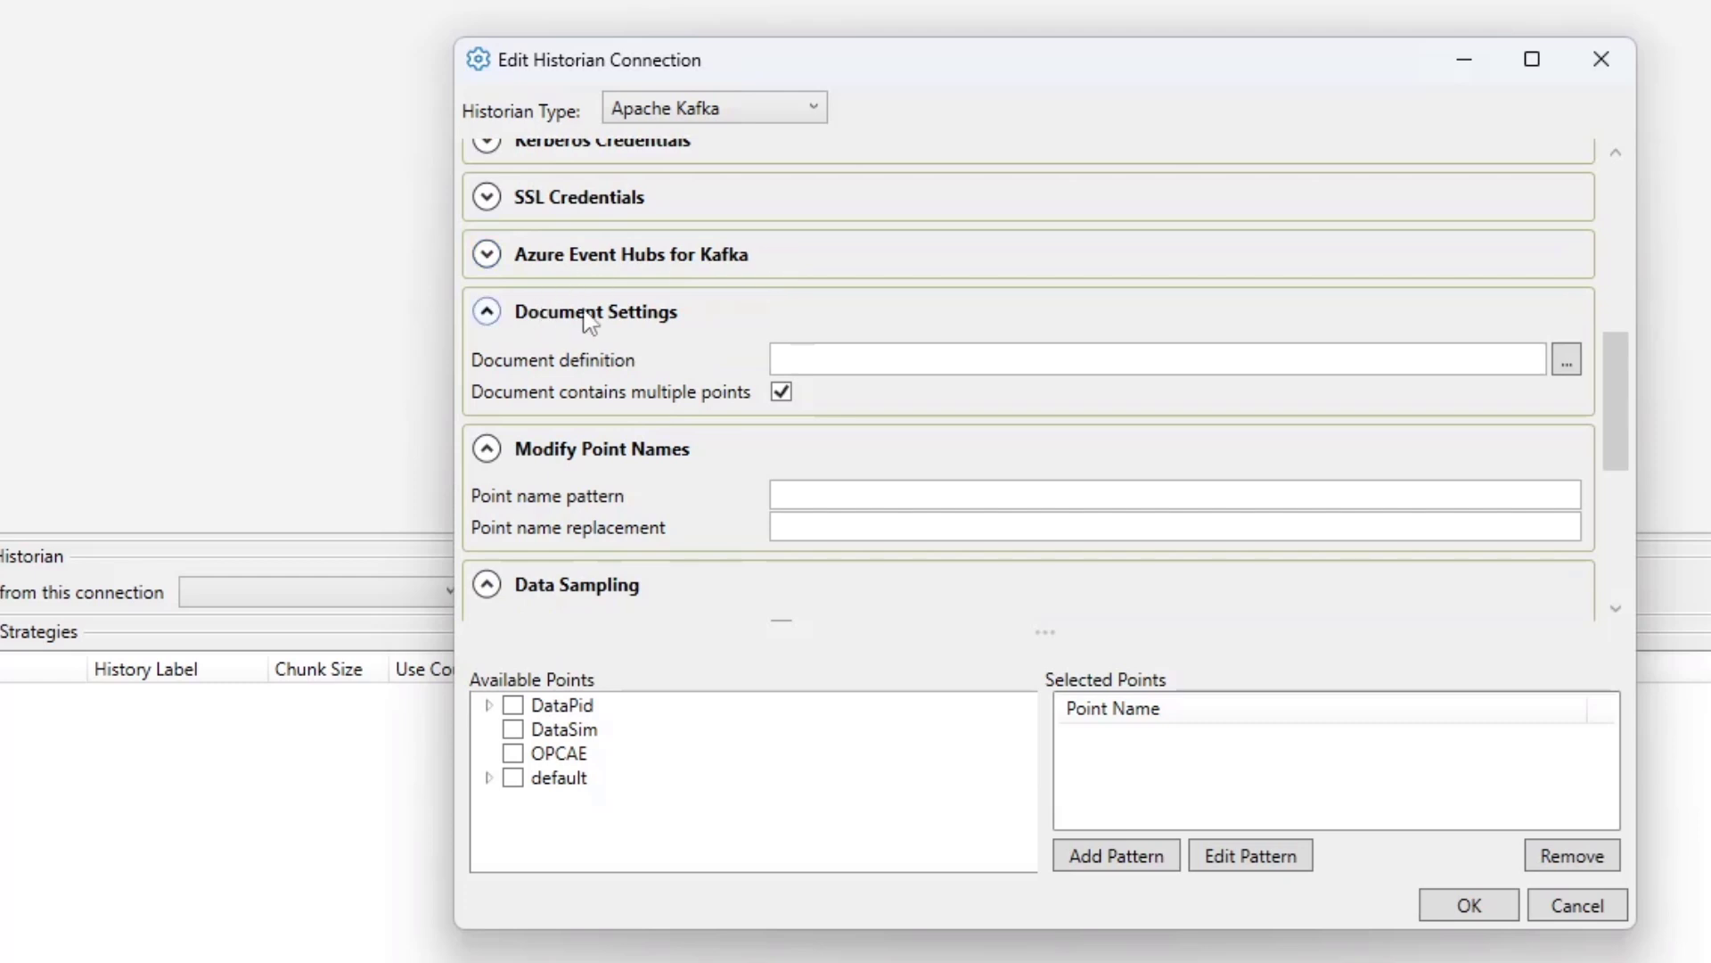
scroll(745, 334, down, 2)
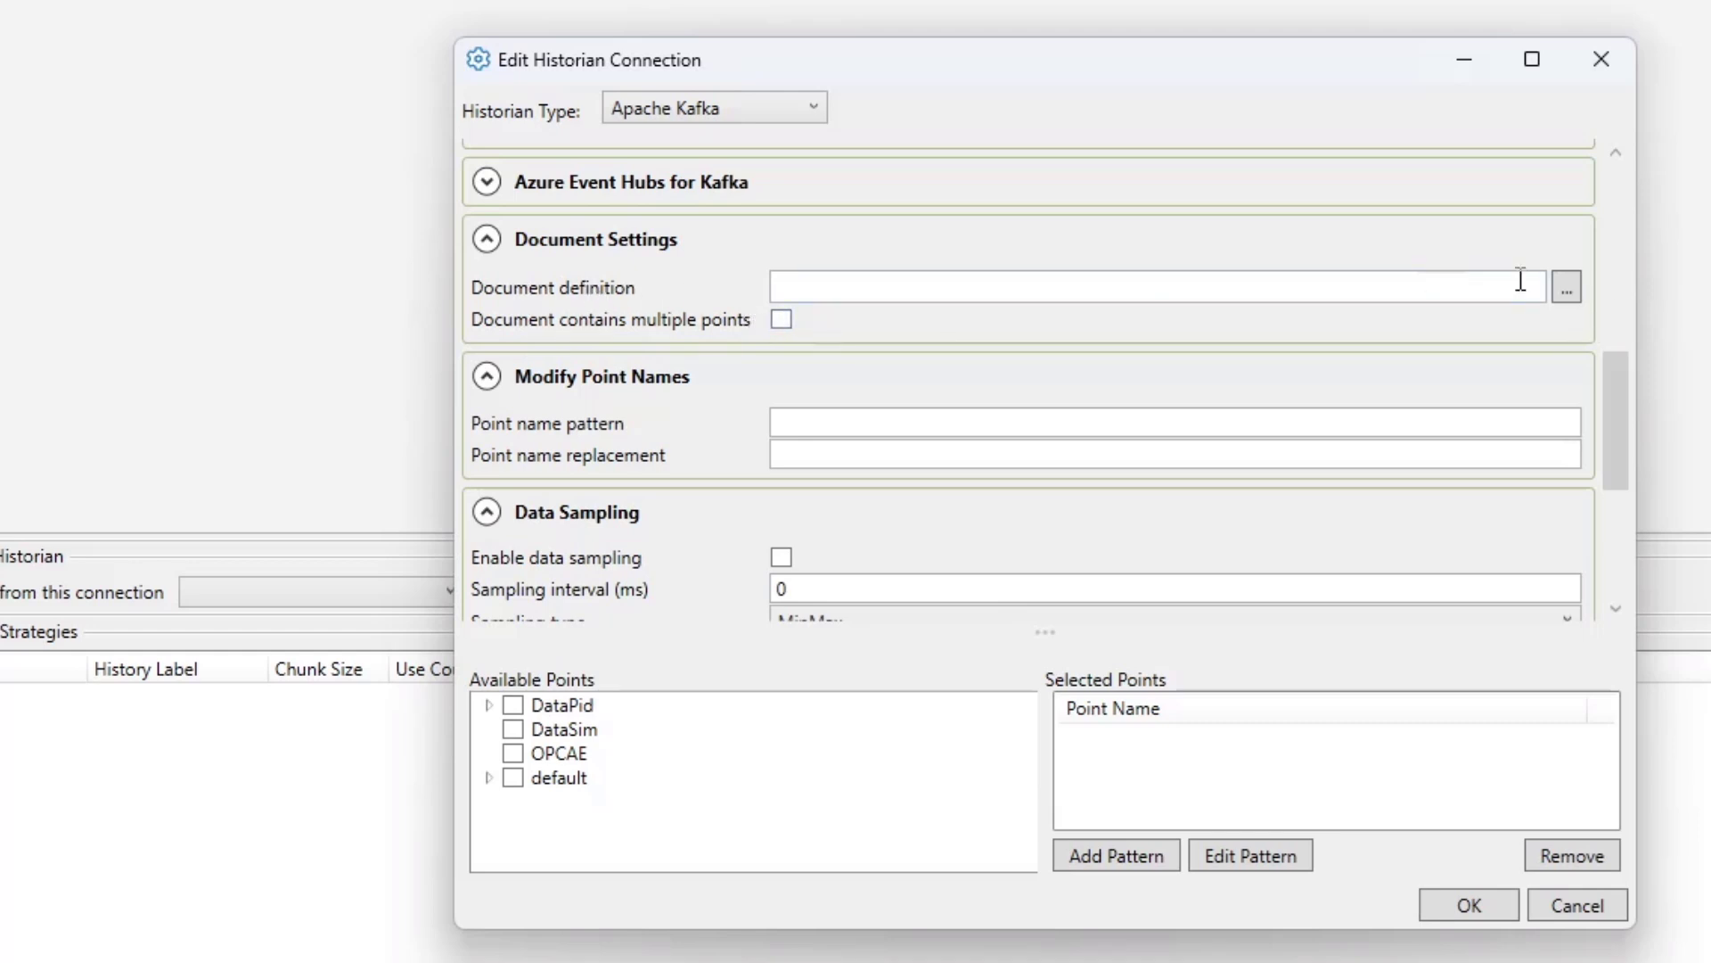
- Set the document definition to the JSON (Single Point) sample template in the document editor and confirm it
click(1566, 290)
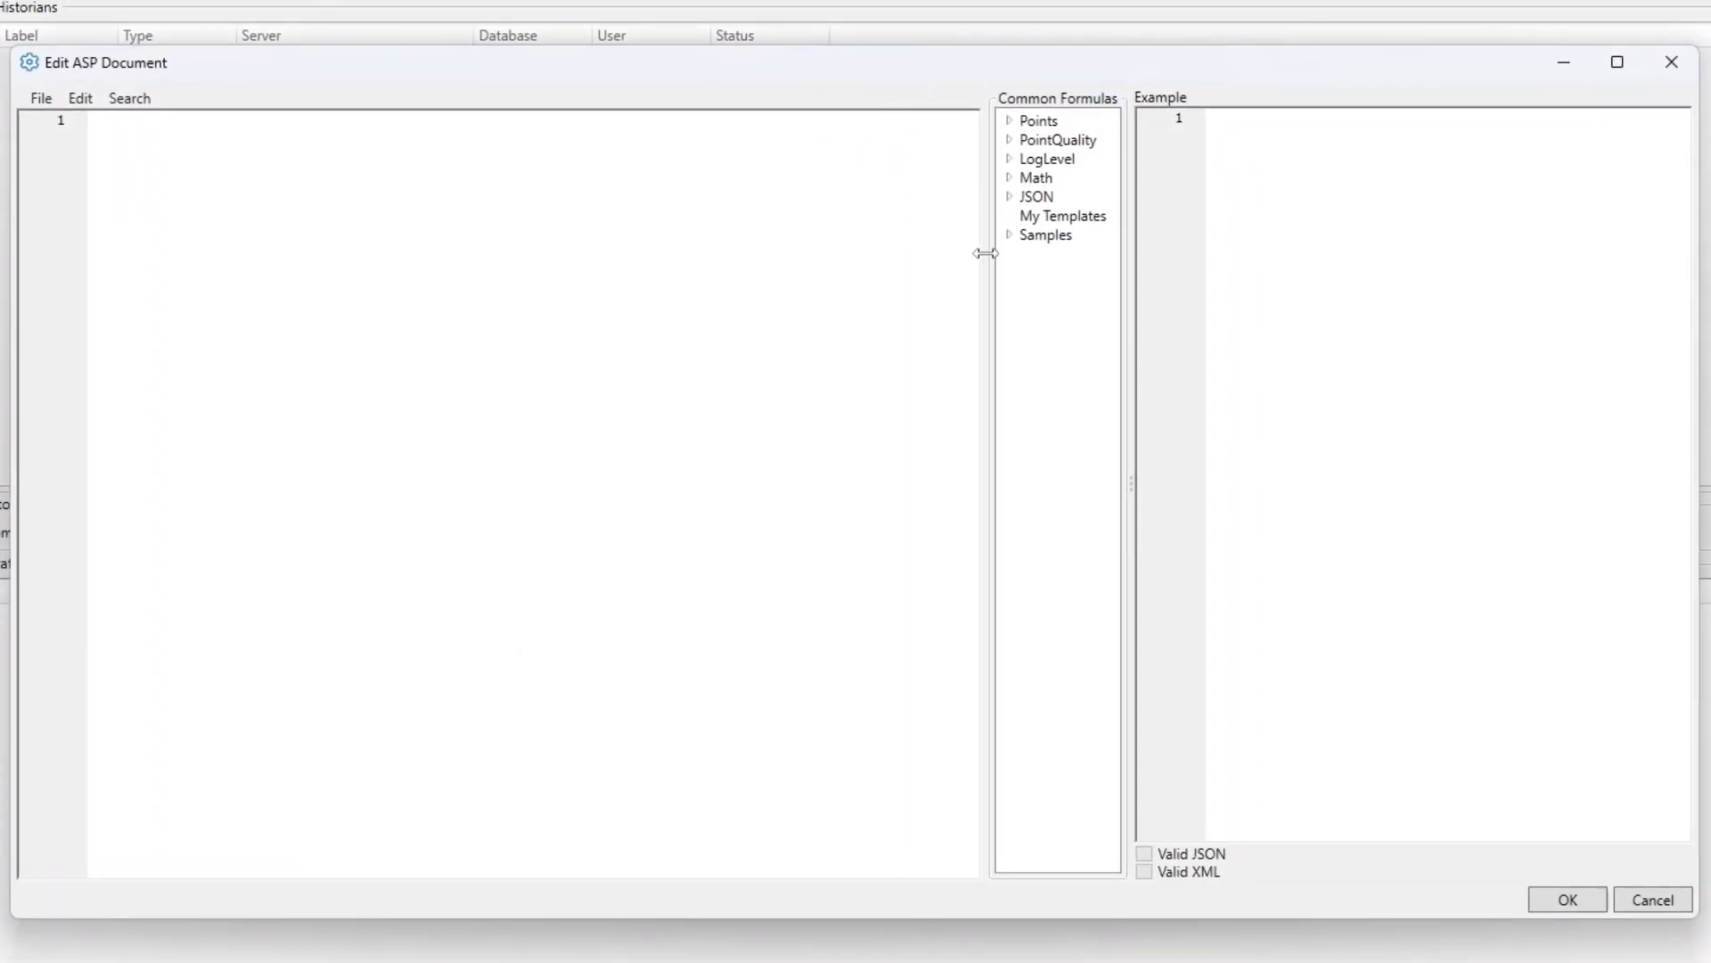
drag(979, 255, 847, 276)
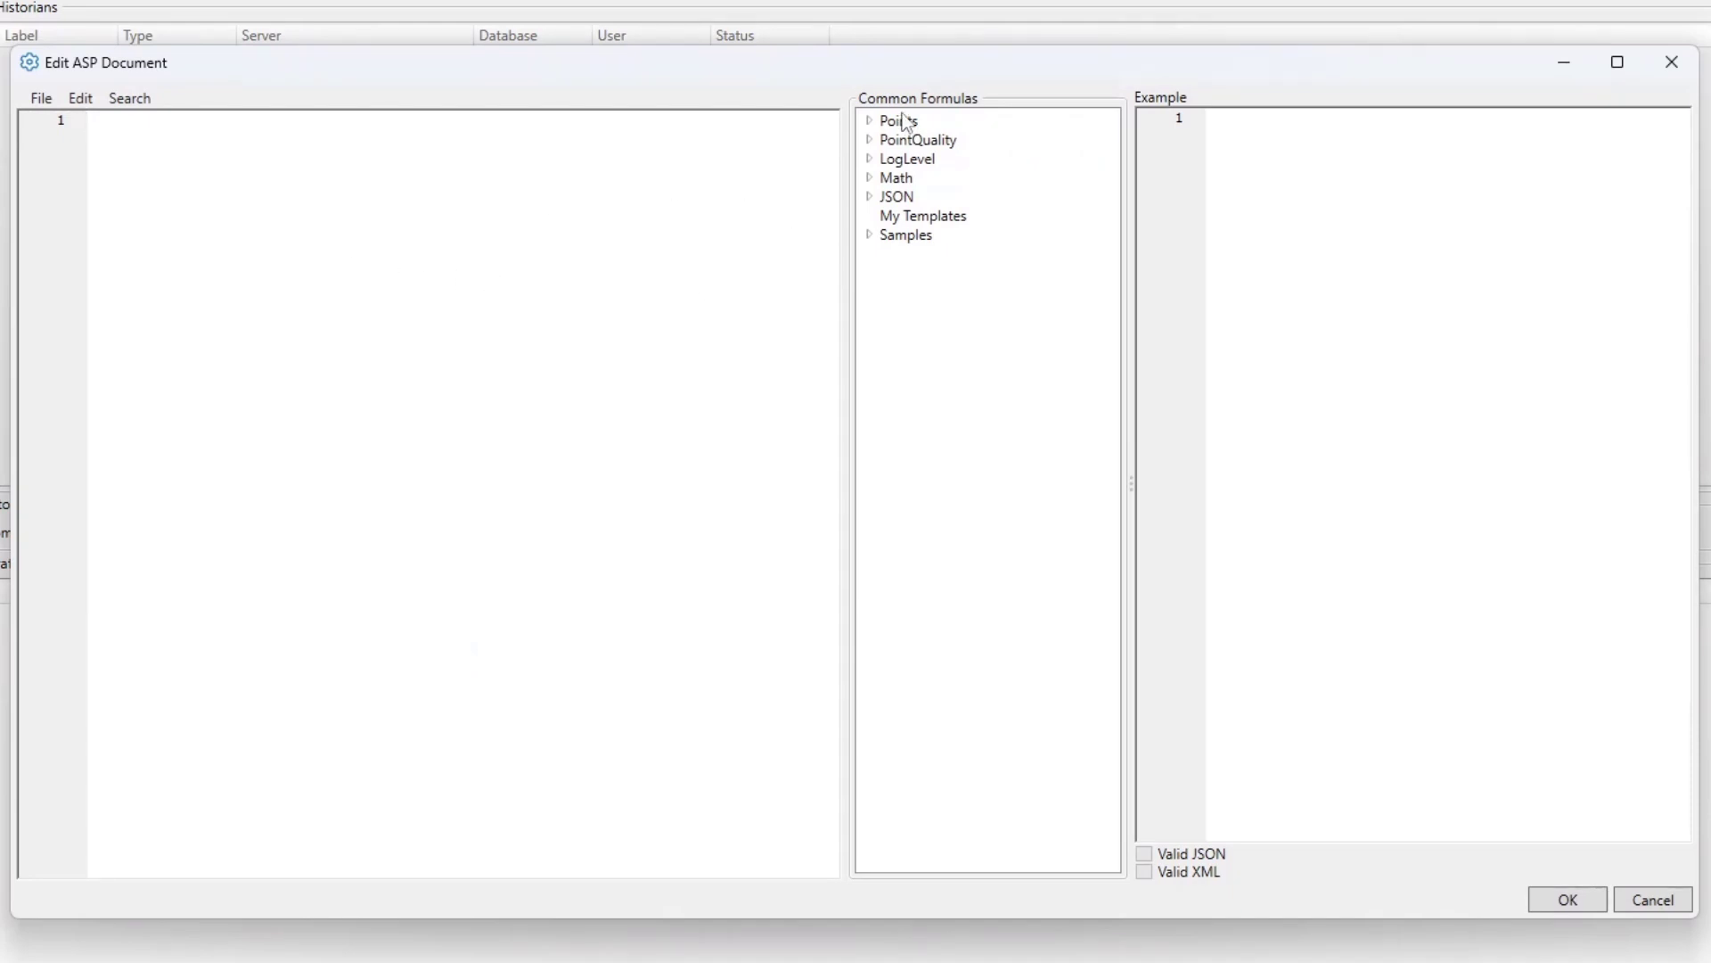
click(873, 125)
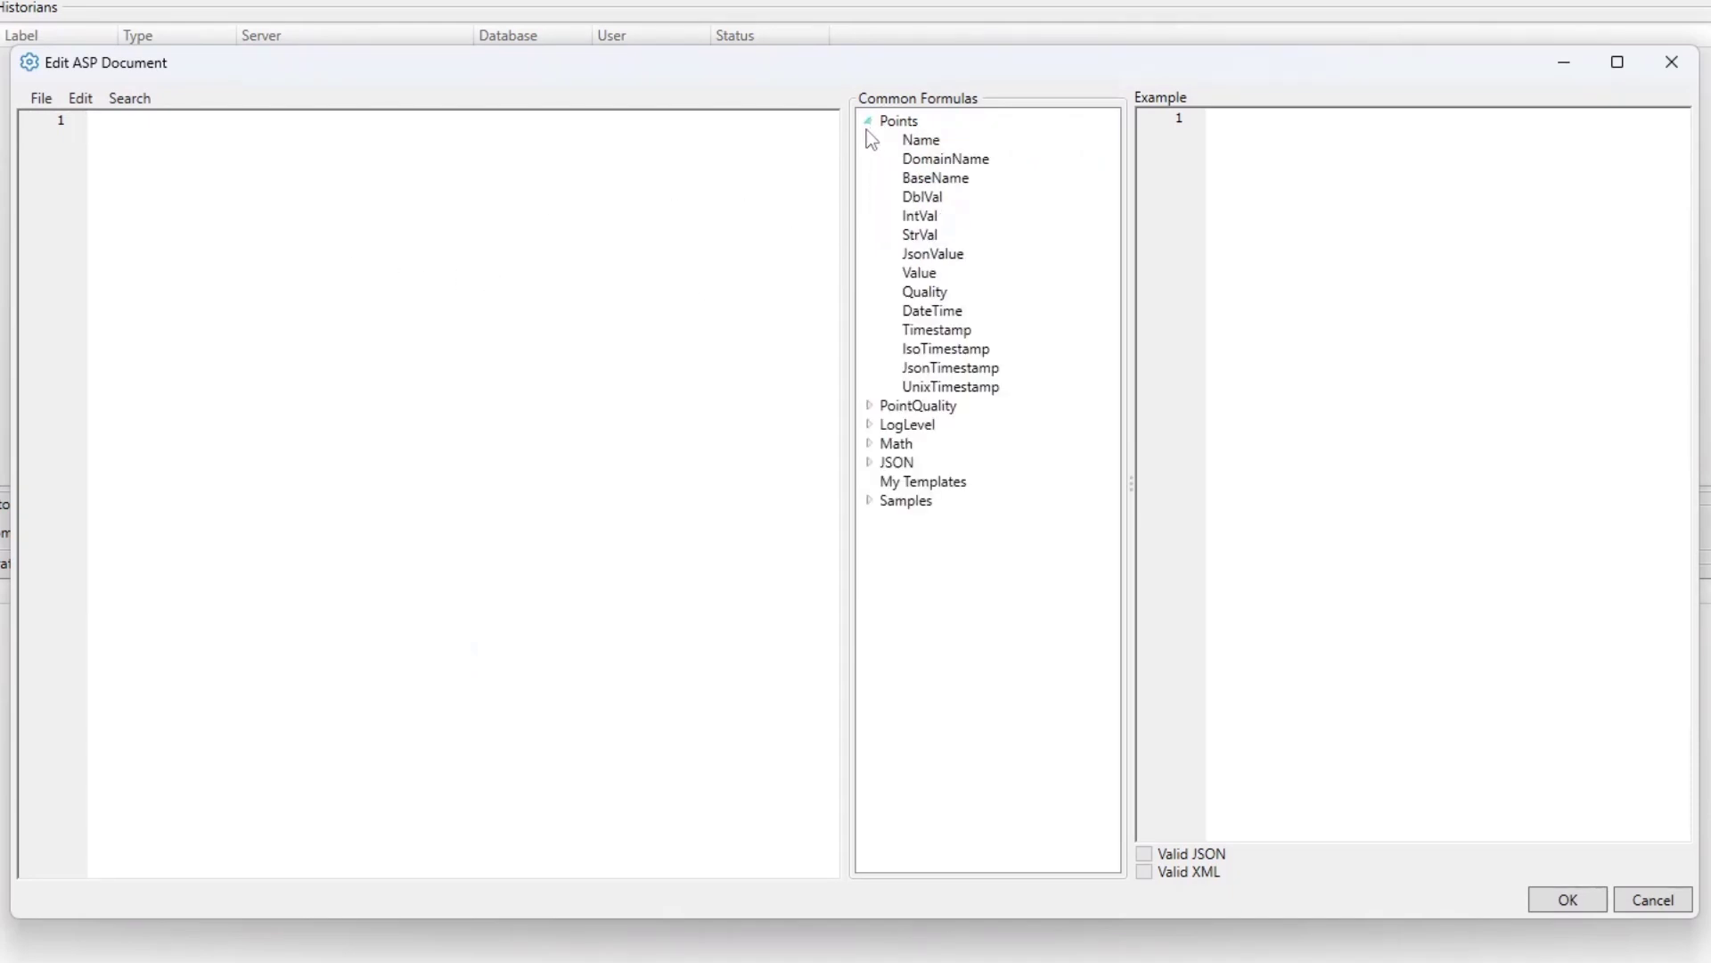
click(871, 124)
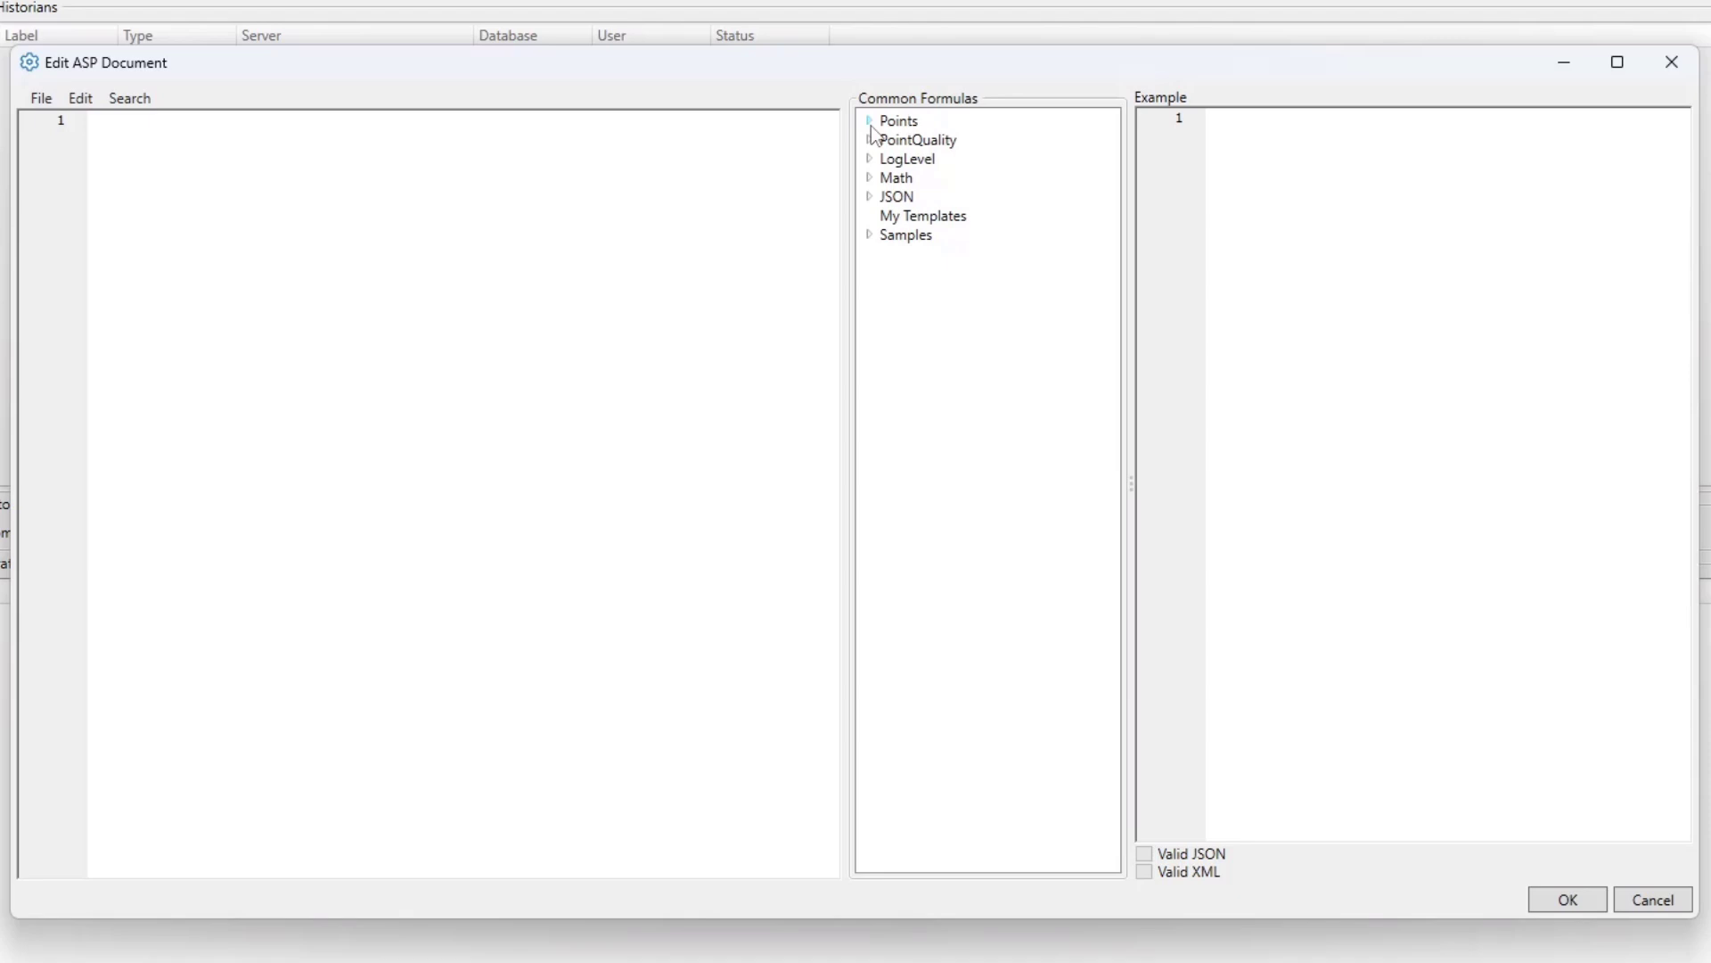
click(870, 236)
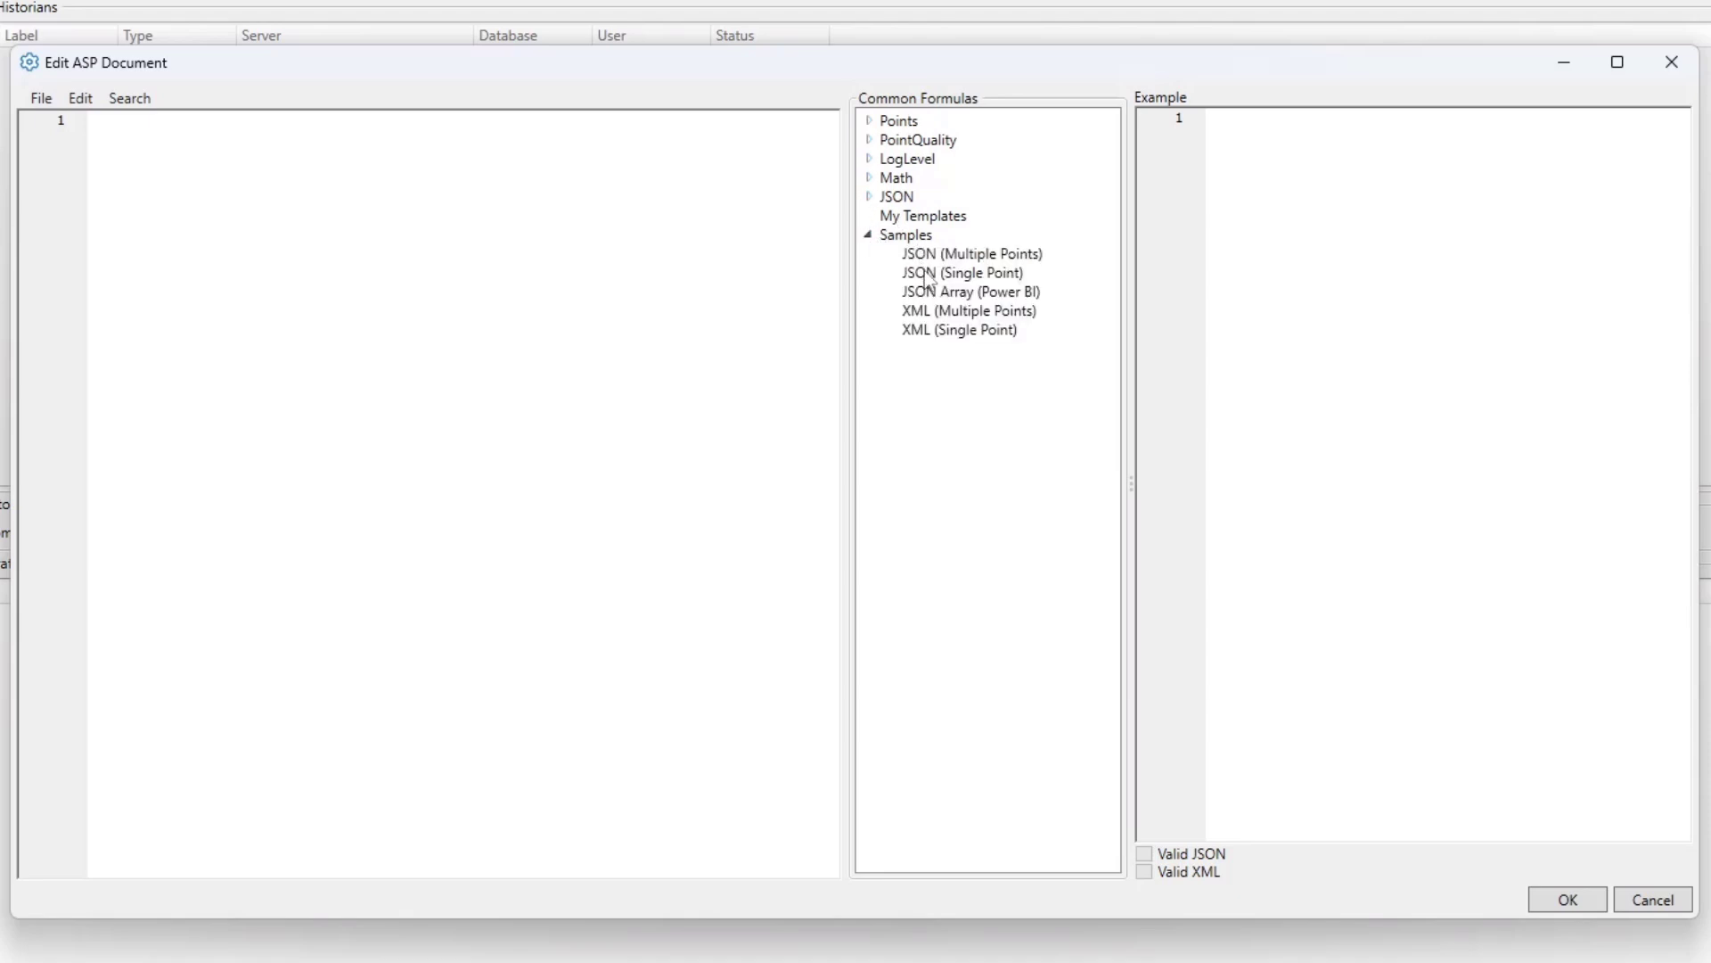
double_click(926, 276)
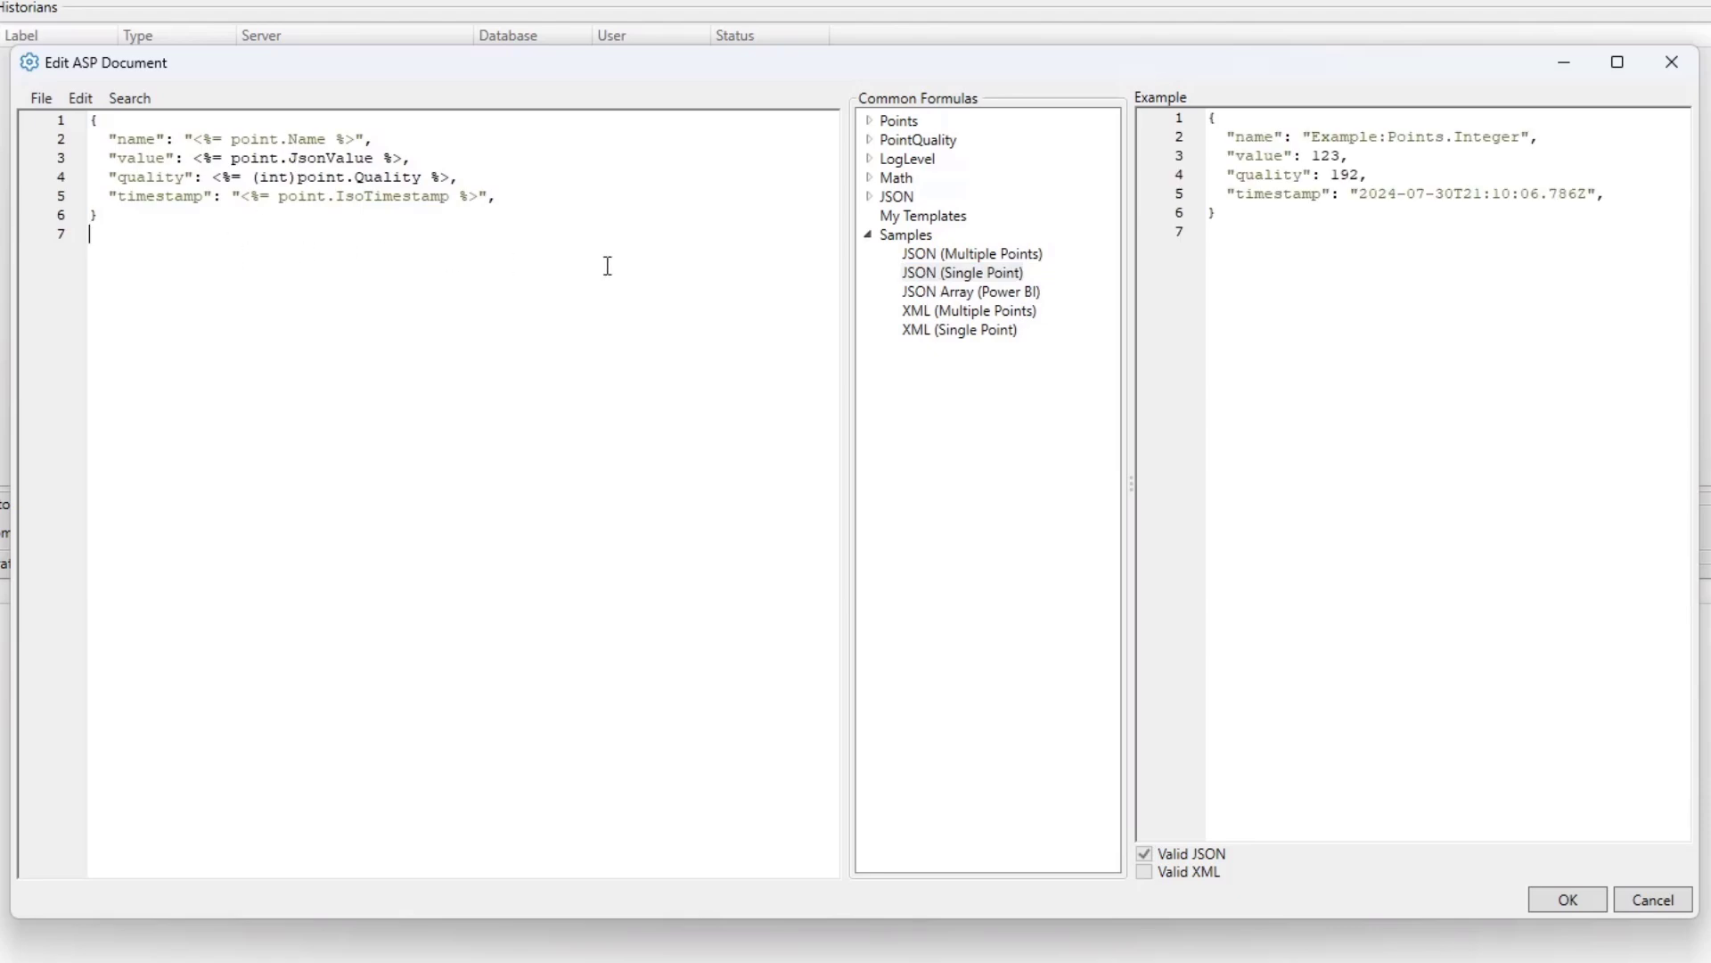
drag(1219, 209, 1168, 129)
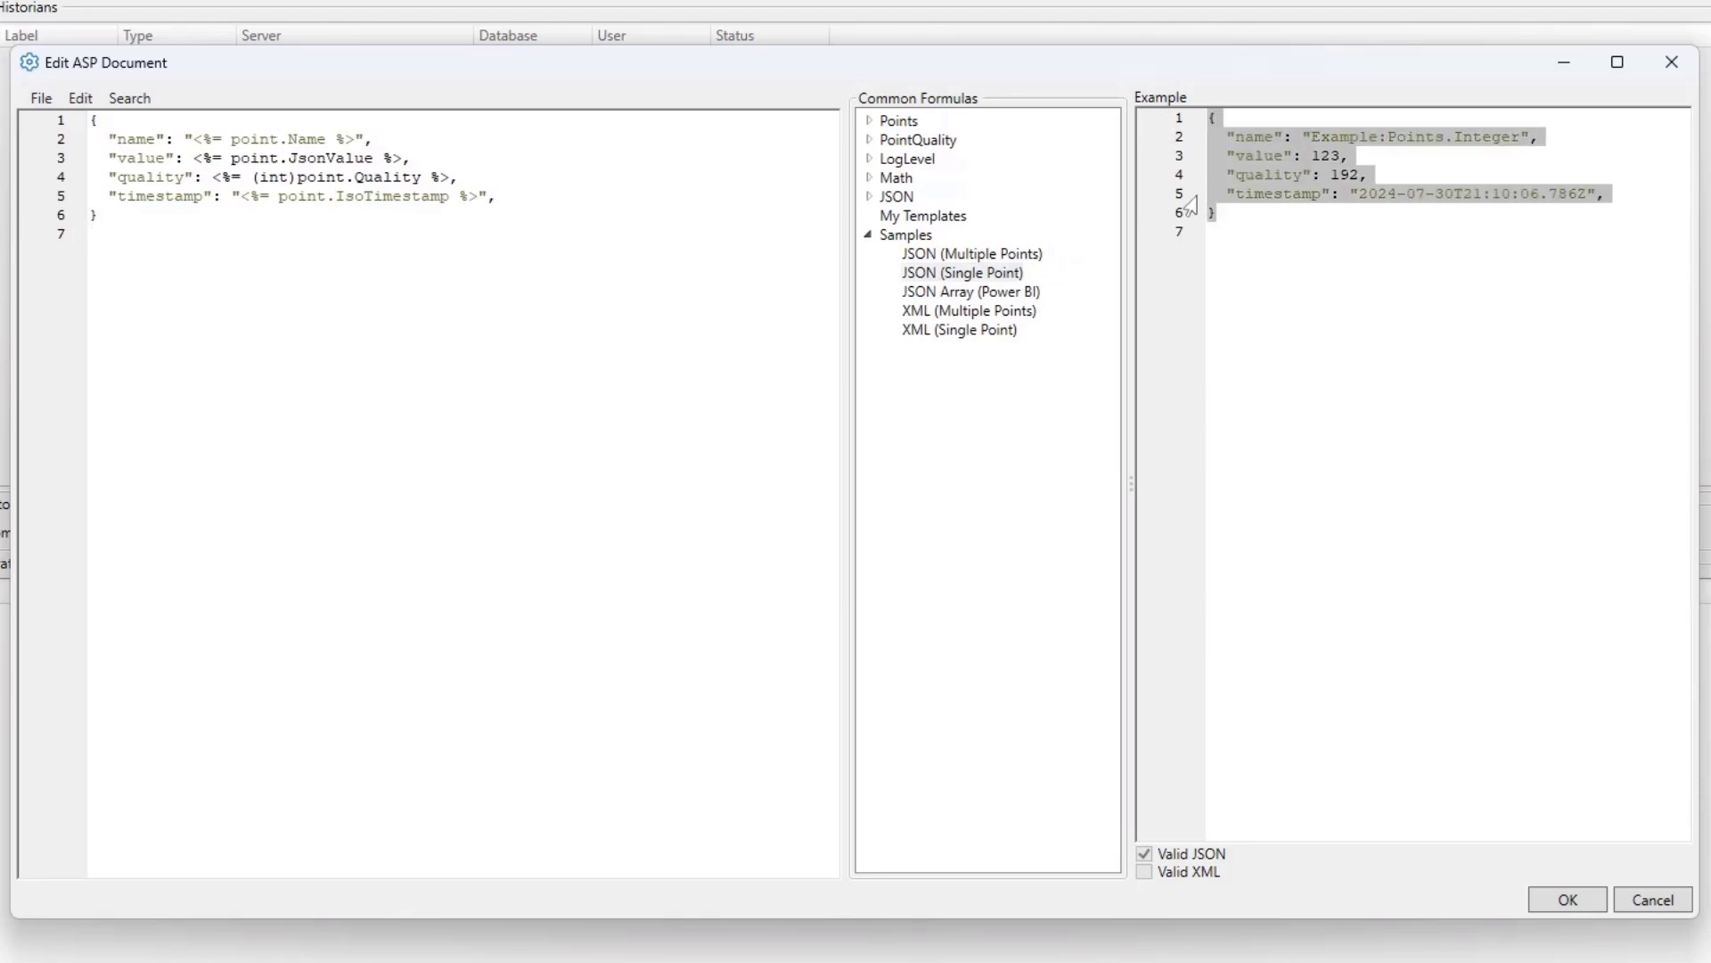
click(1268, 253)
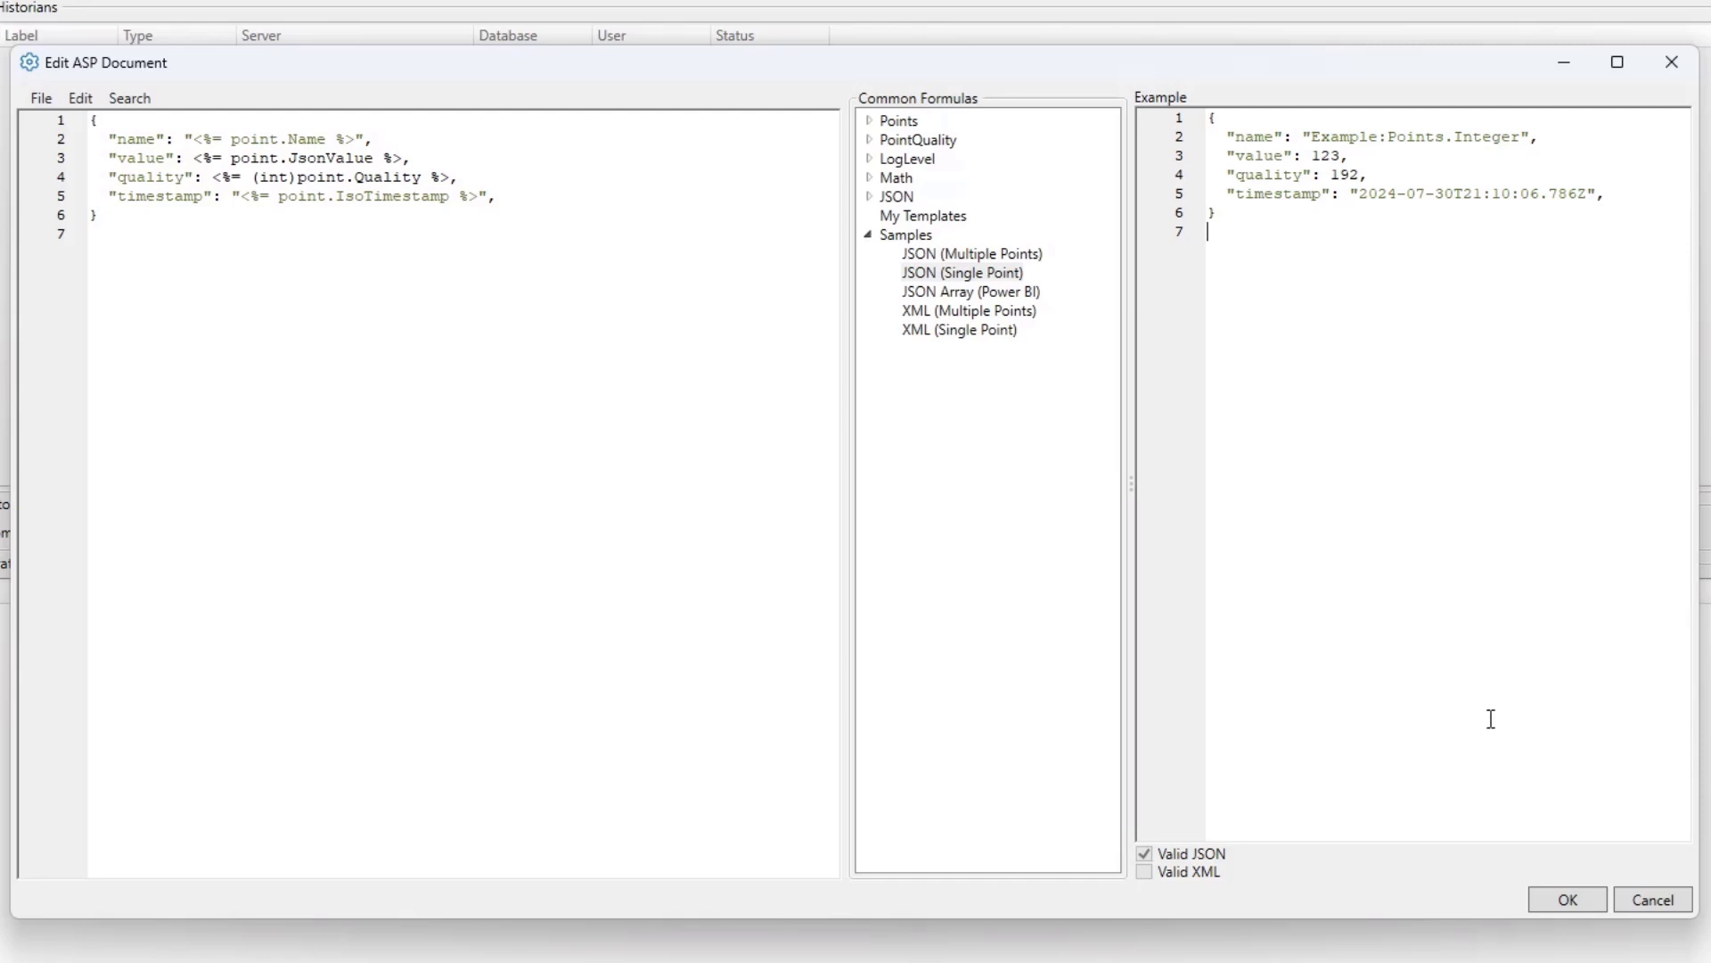
click(1574, 905)
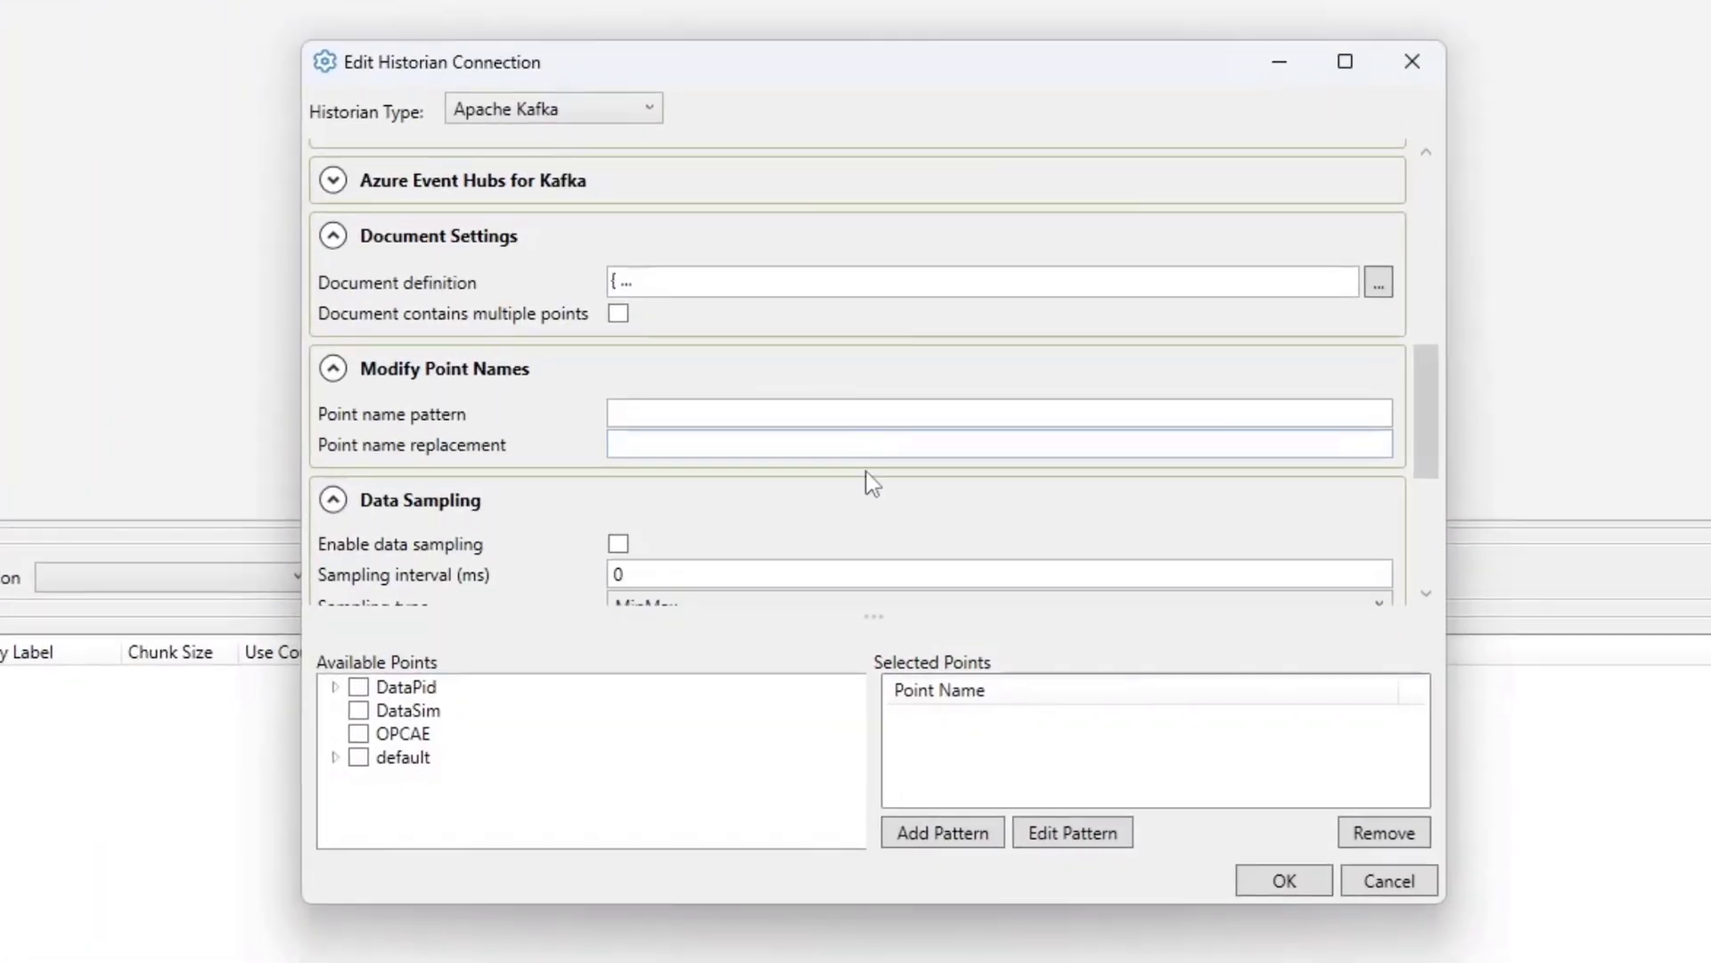
- Collapse the Modify Point Names, Data Sampling and Forwarding sections
scroll(718, 443, down, 2)
scroll(486, 343, down, 2)
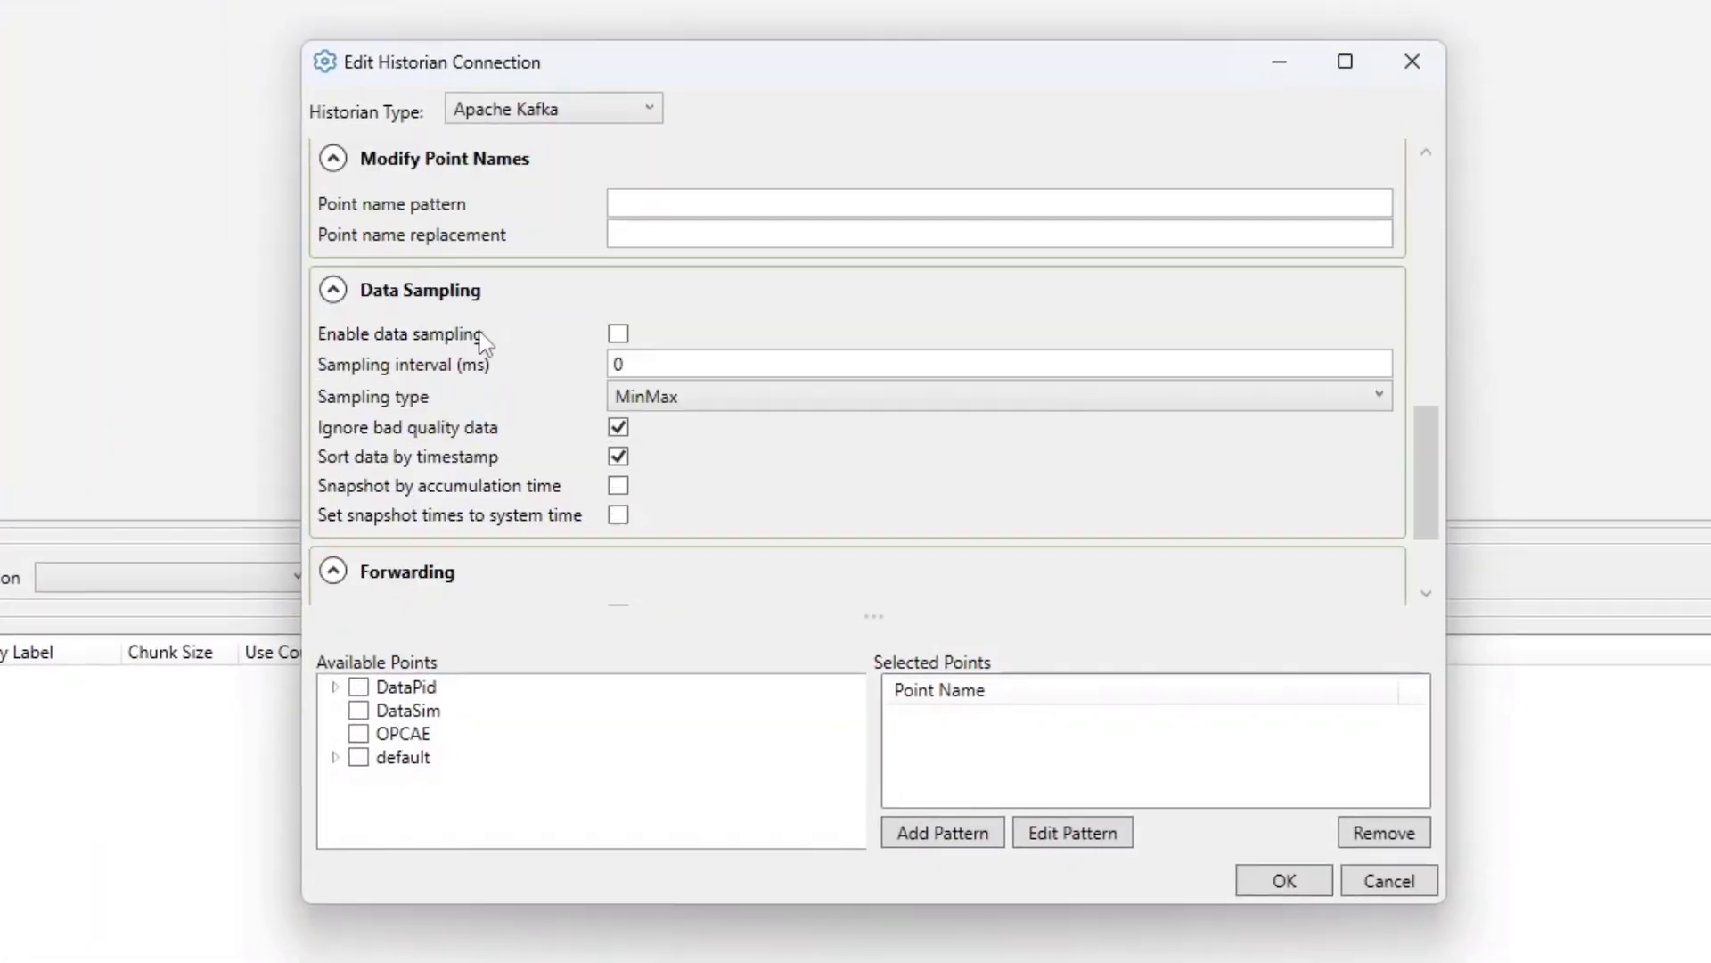
scroll(495, 268, up, 1)
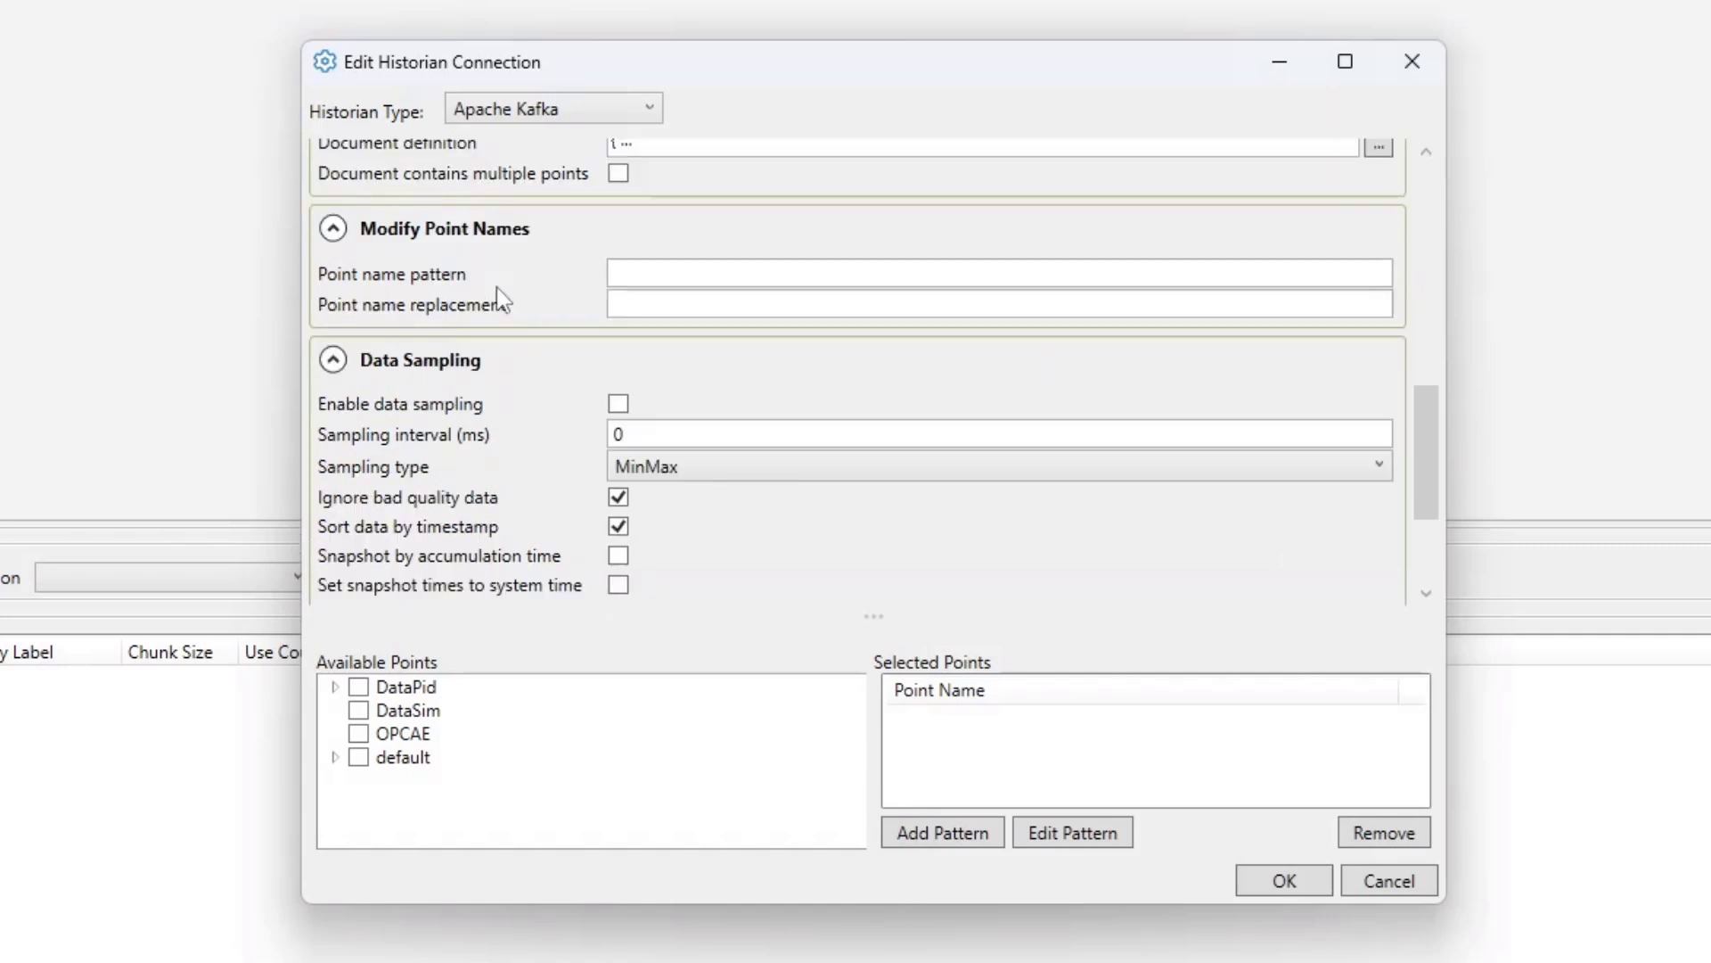
click(470, 235)
click(445, 287)
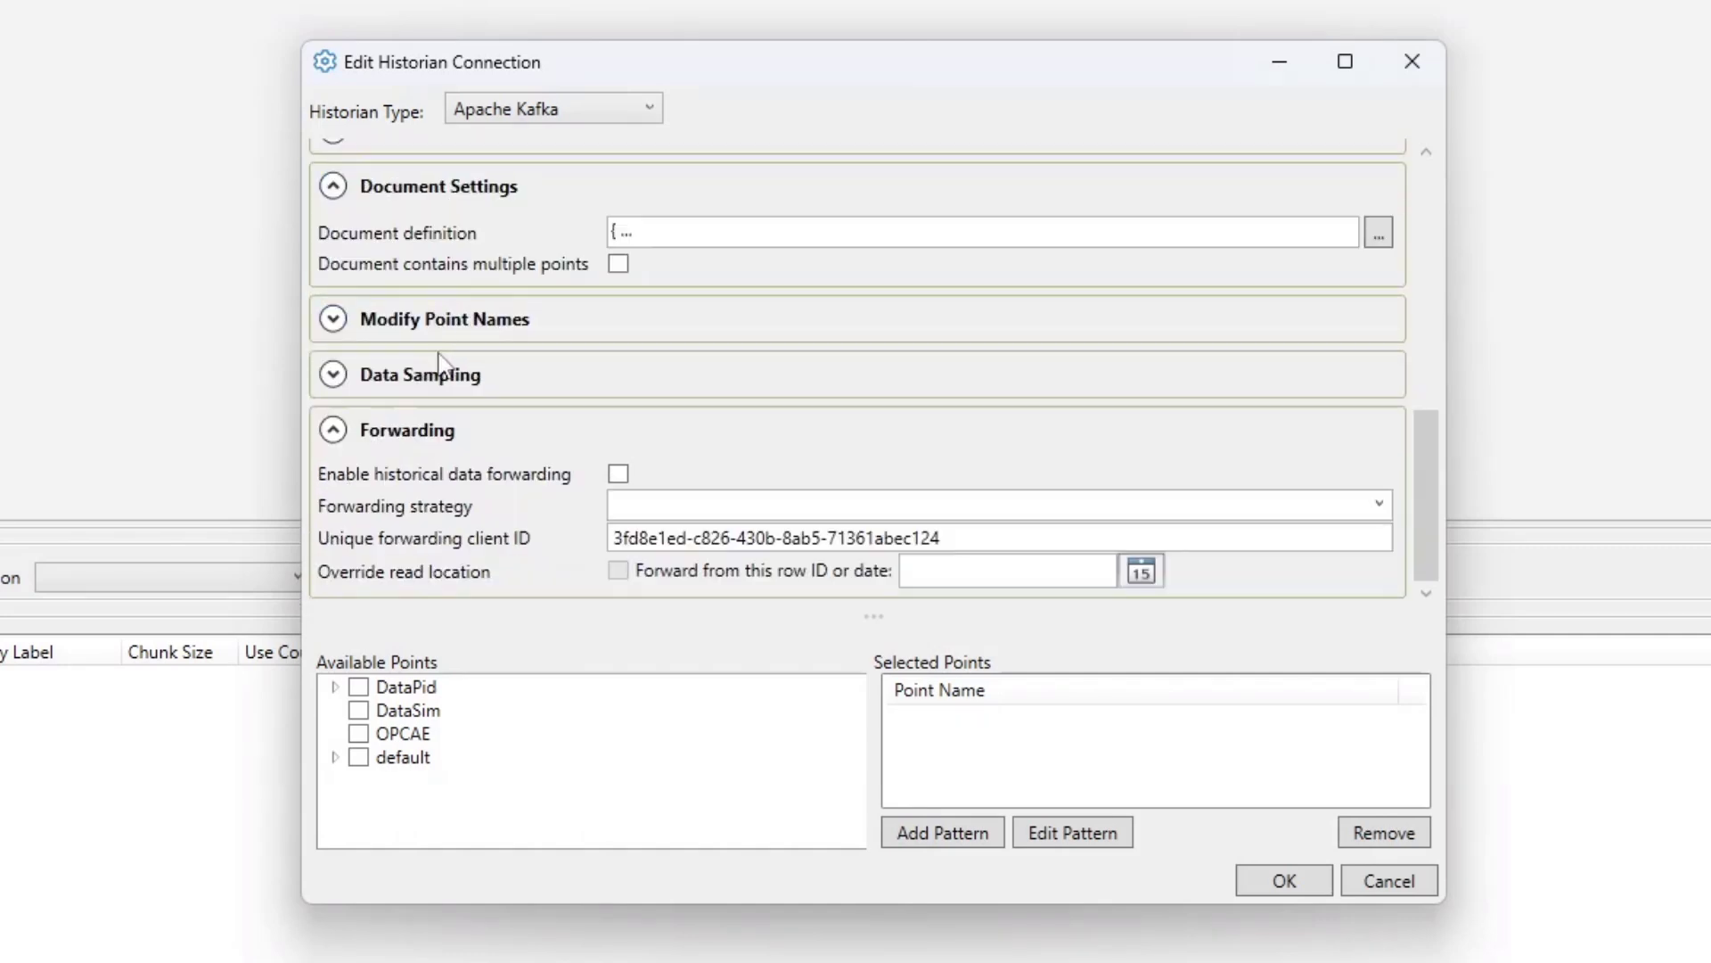
click(419, 443)
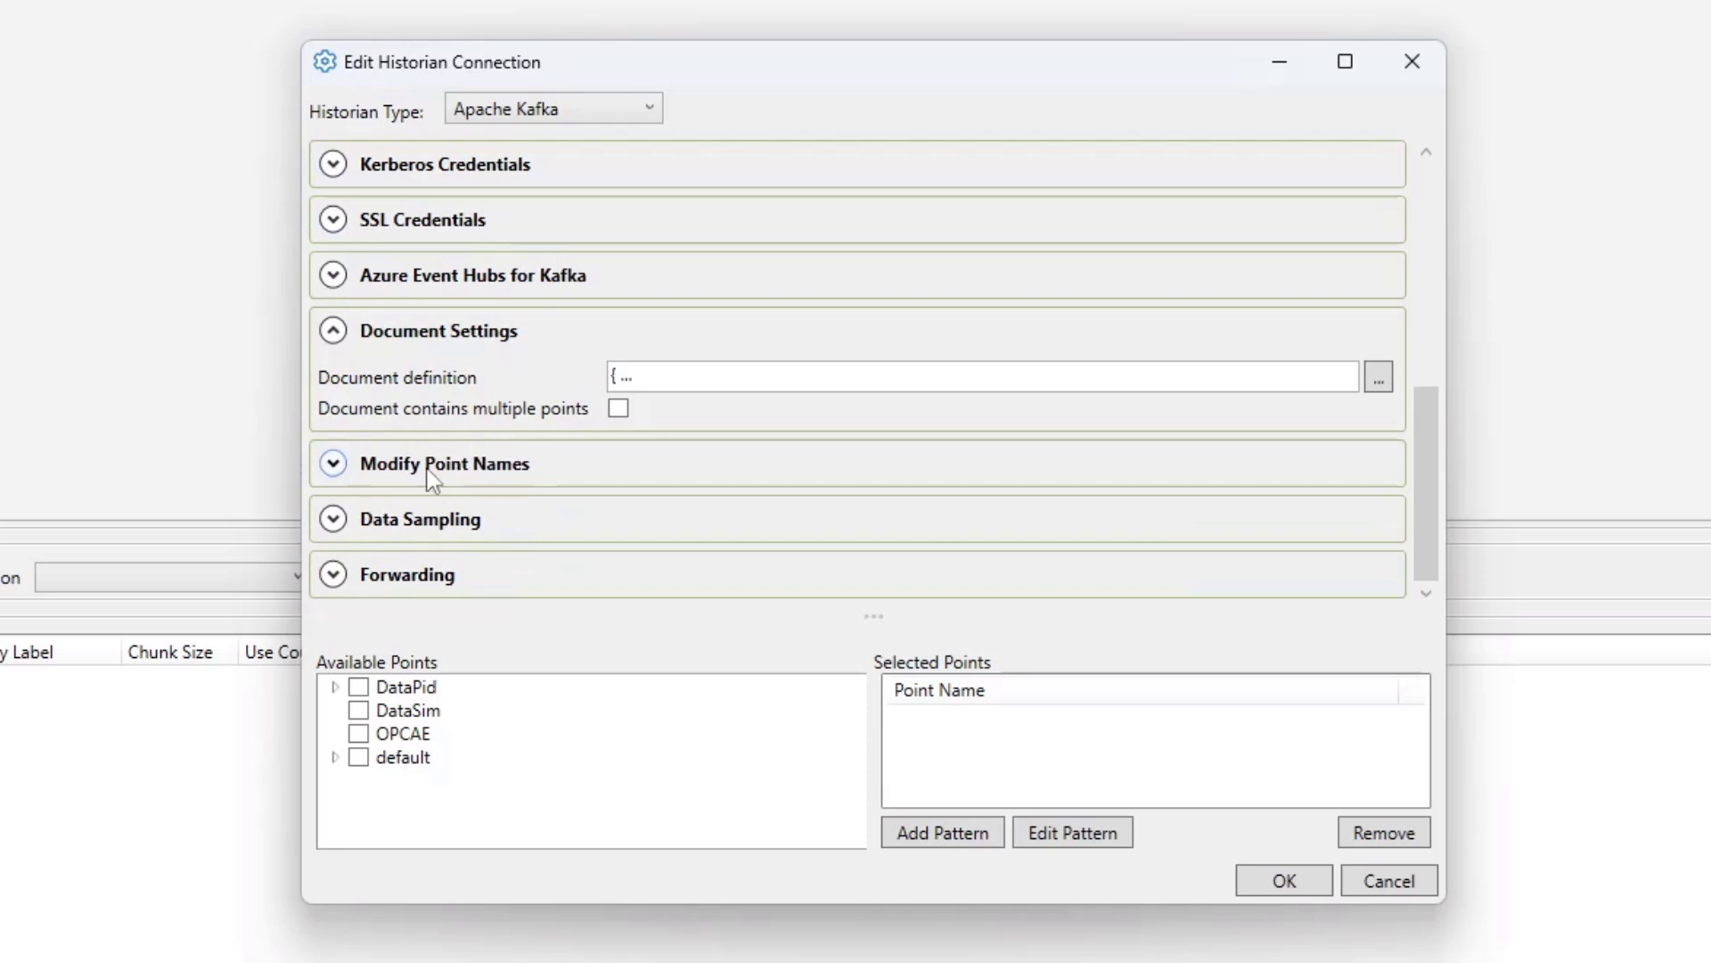
- Select the DataPid PID1 points Mv, Pv and Sp for the historian connection
click(335, 686)
click(353, 711)
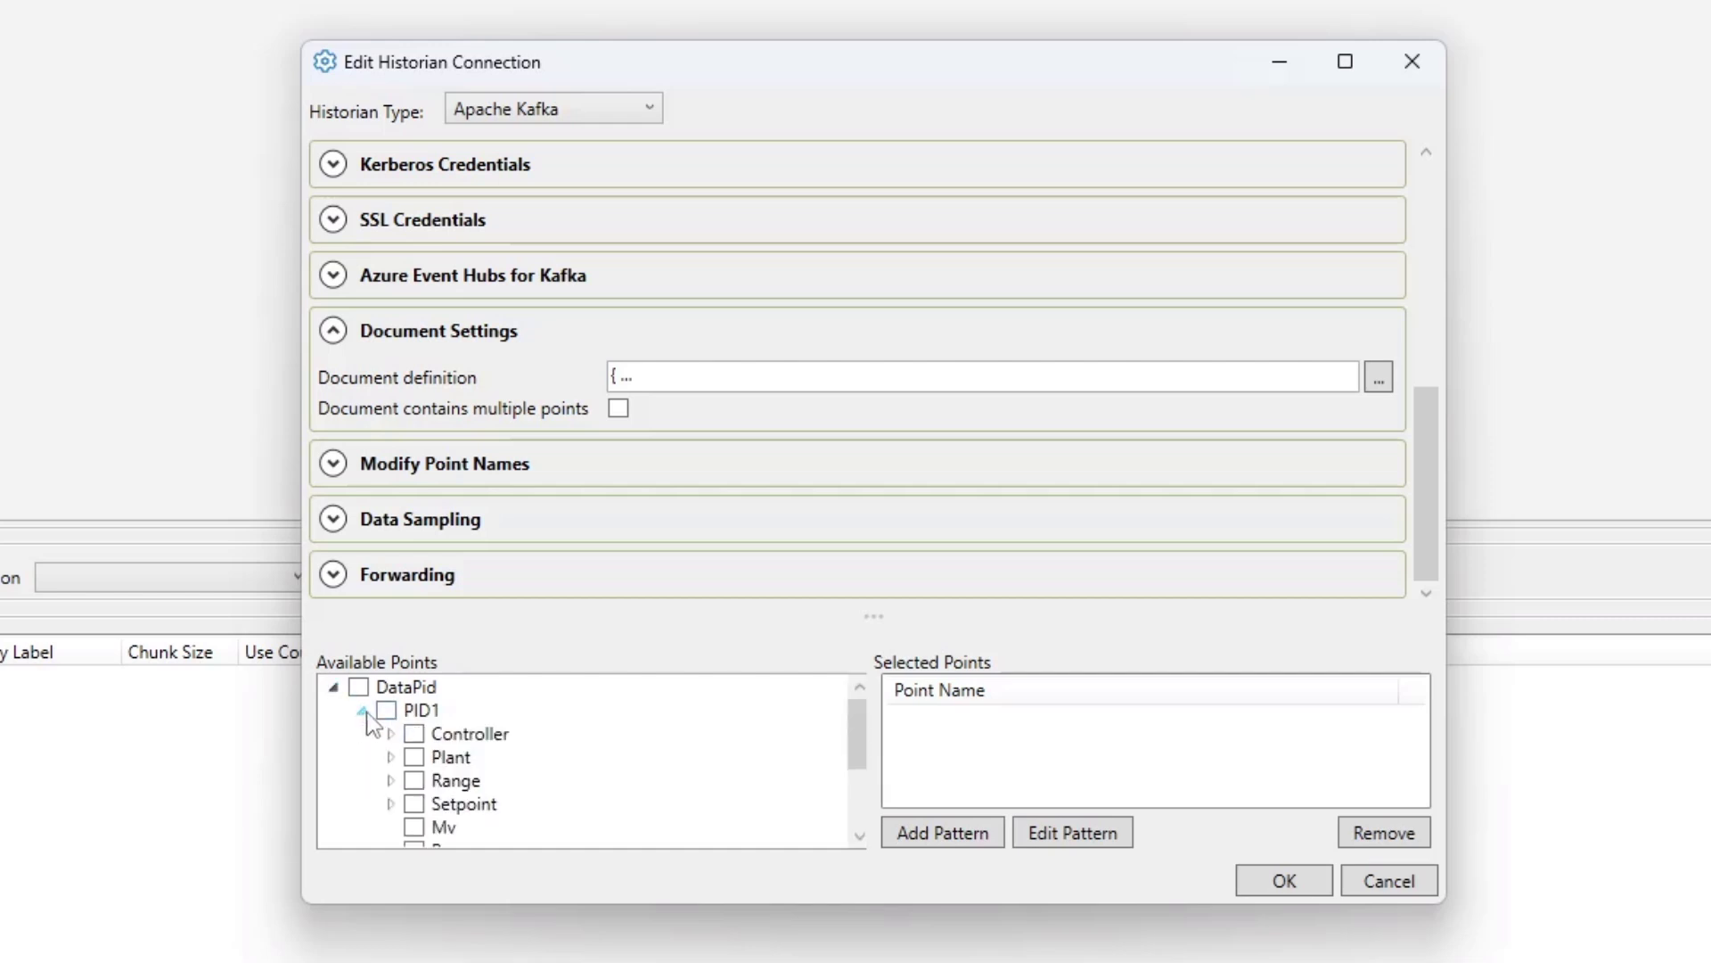
scroll(483, 702, down, 1)
click(414, 757)
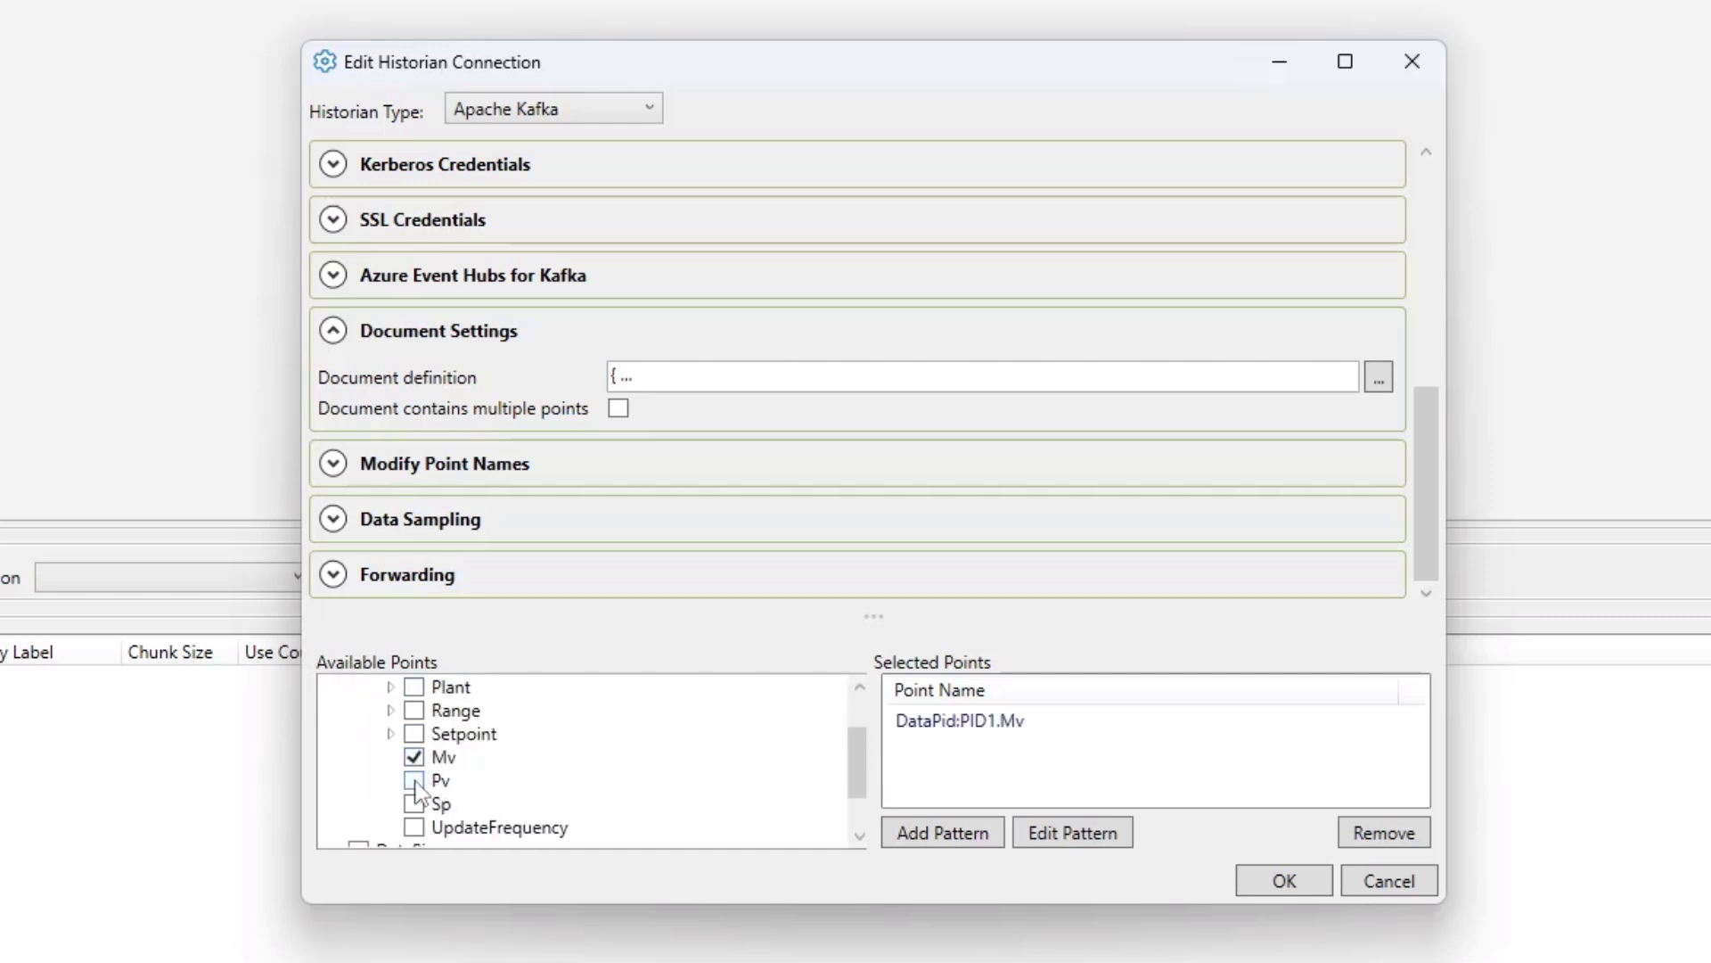
click(414, 779)
click(414, 804)
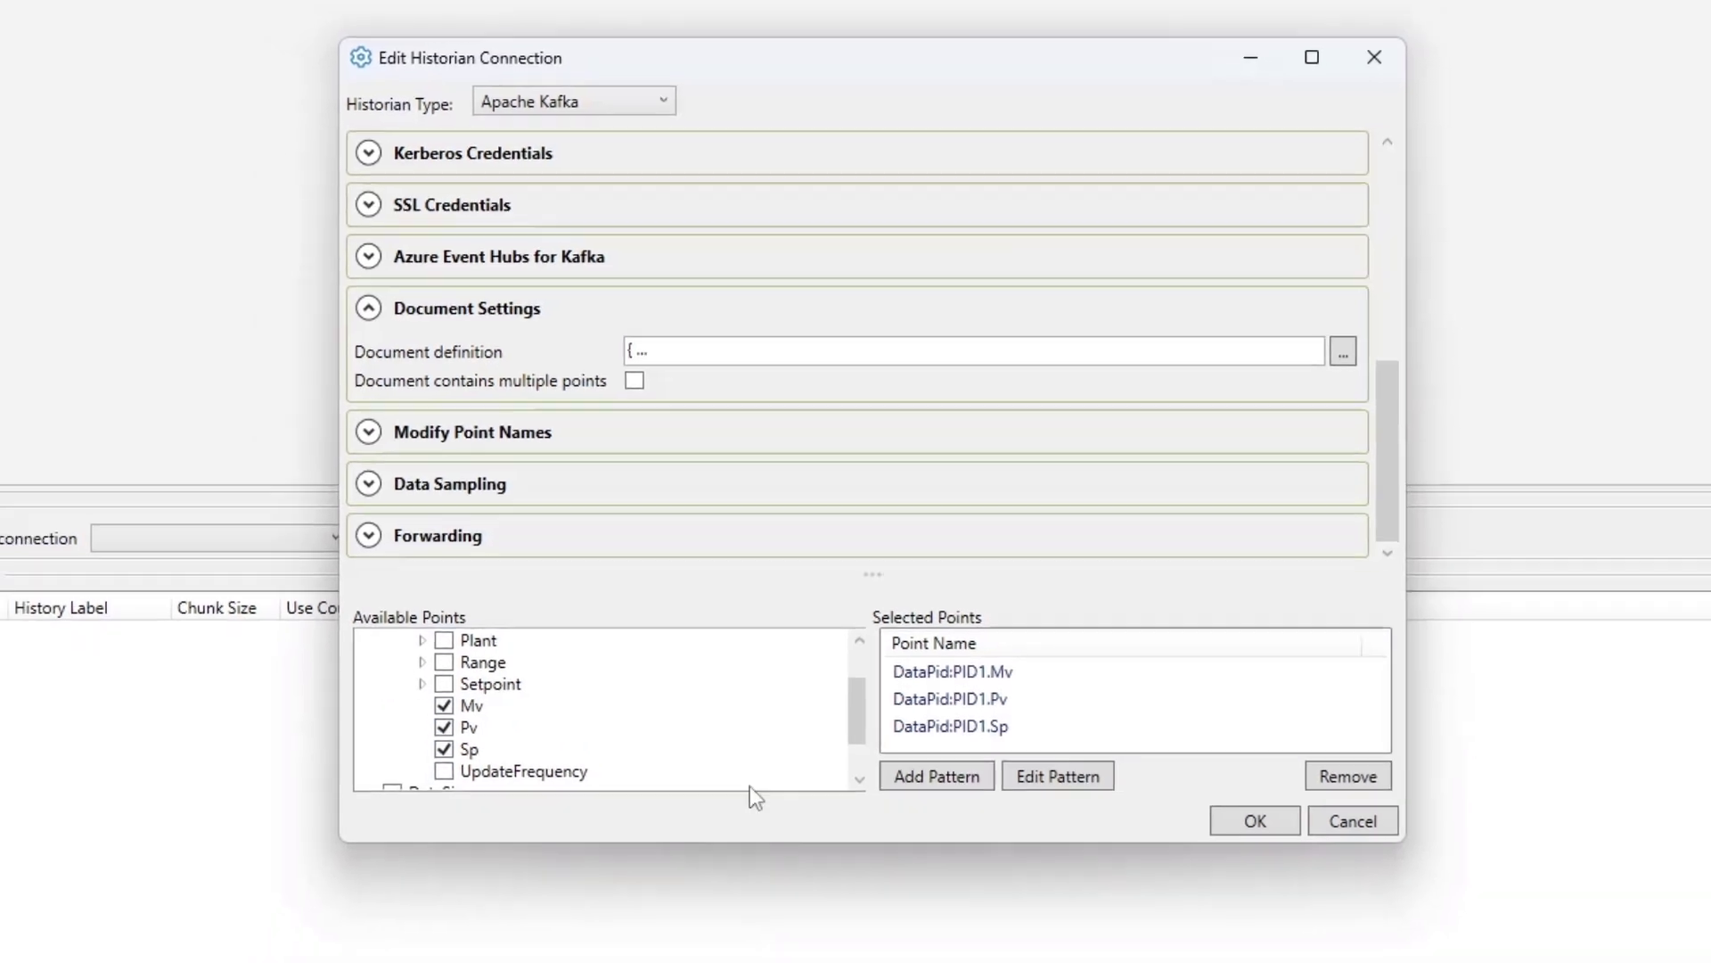
- Glance at the running DataPid simulator window, minimize it, and save the historian connection
key(alt+Tab)
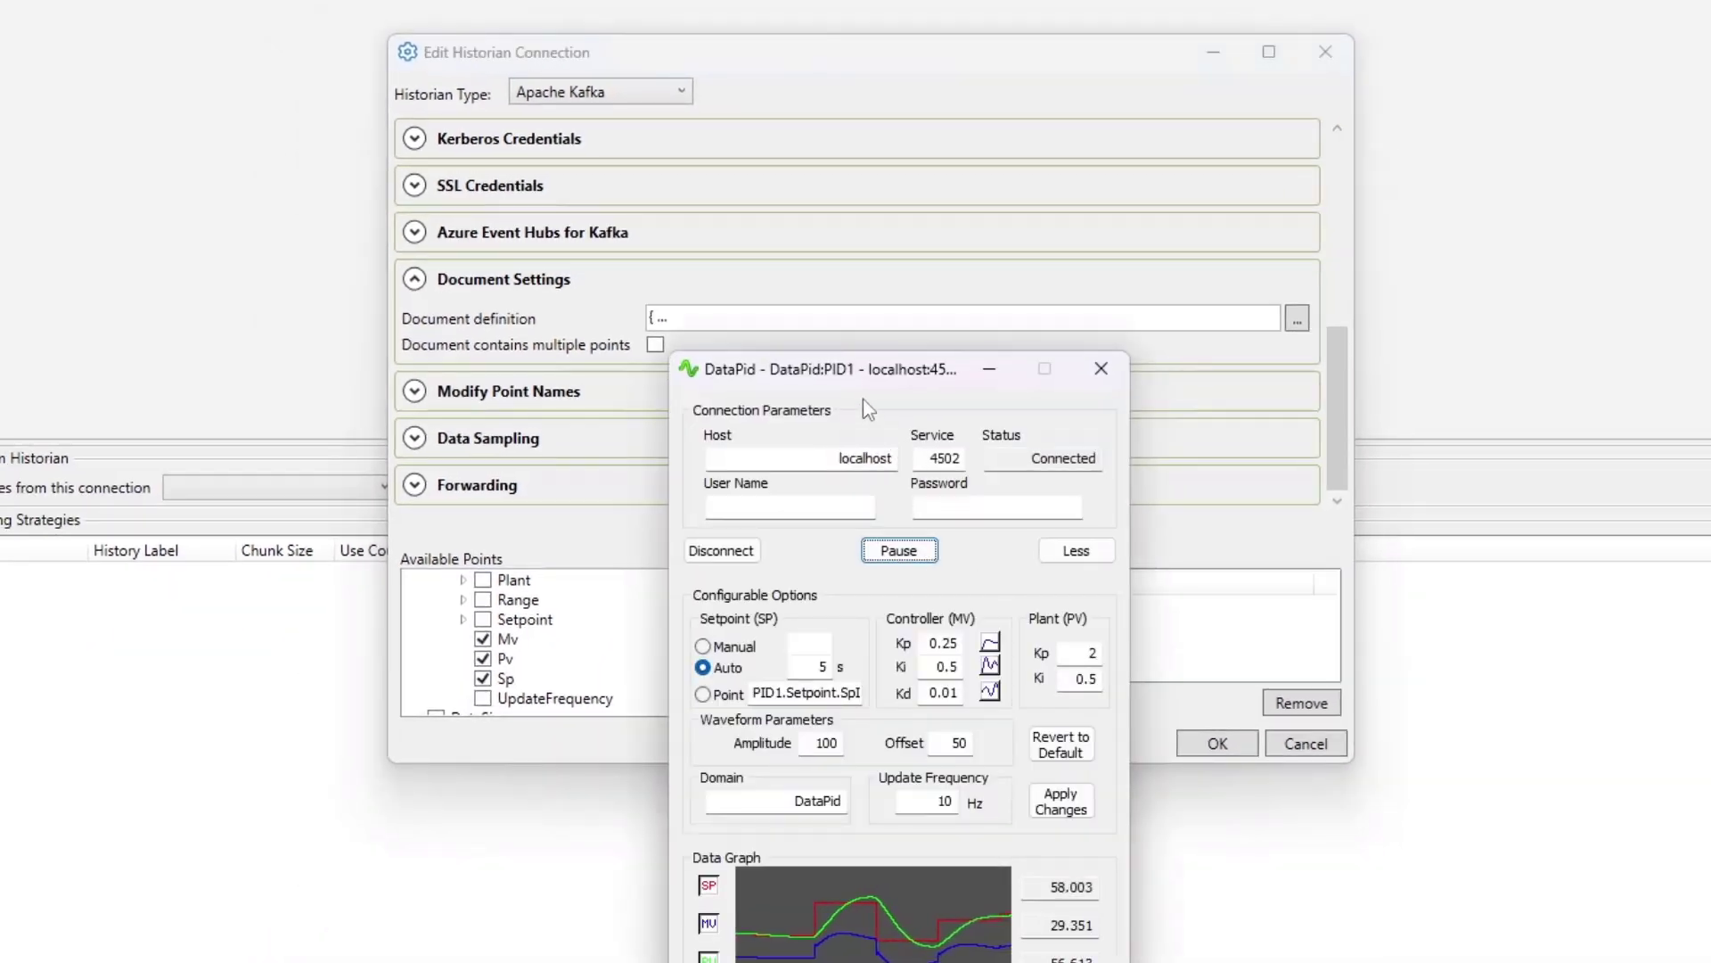
drag(859, 379, 890, 273)
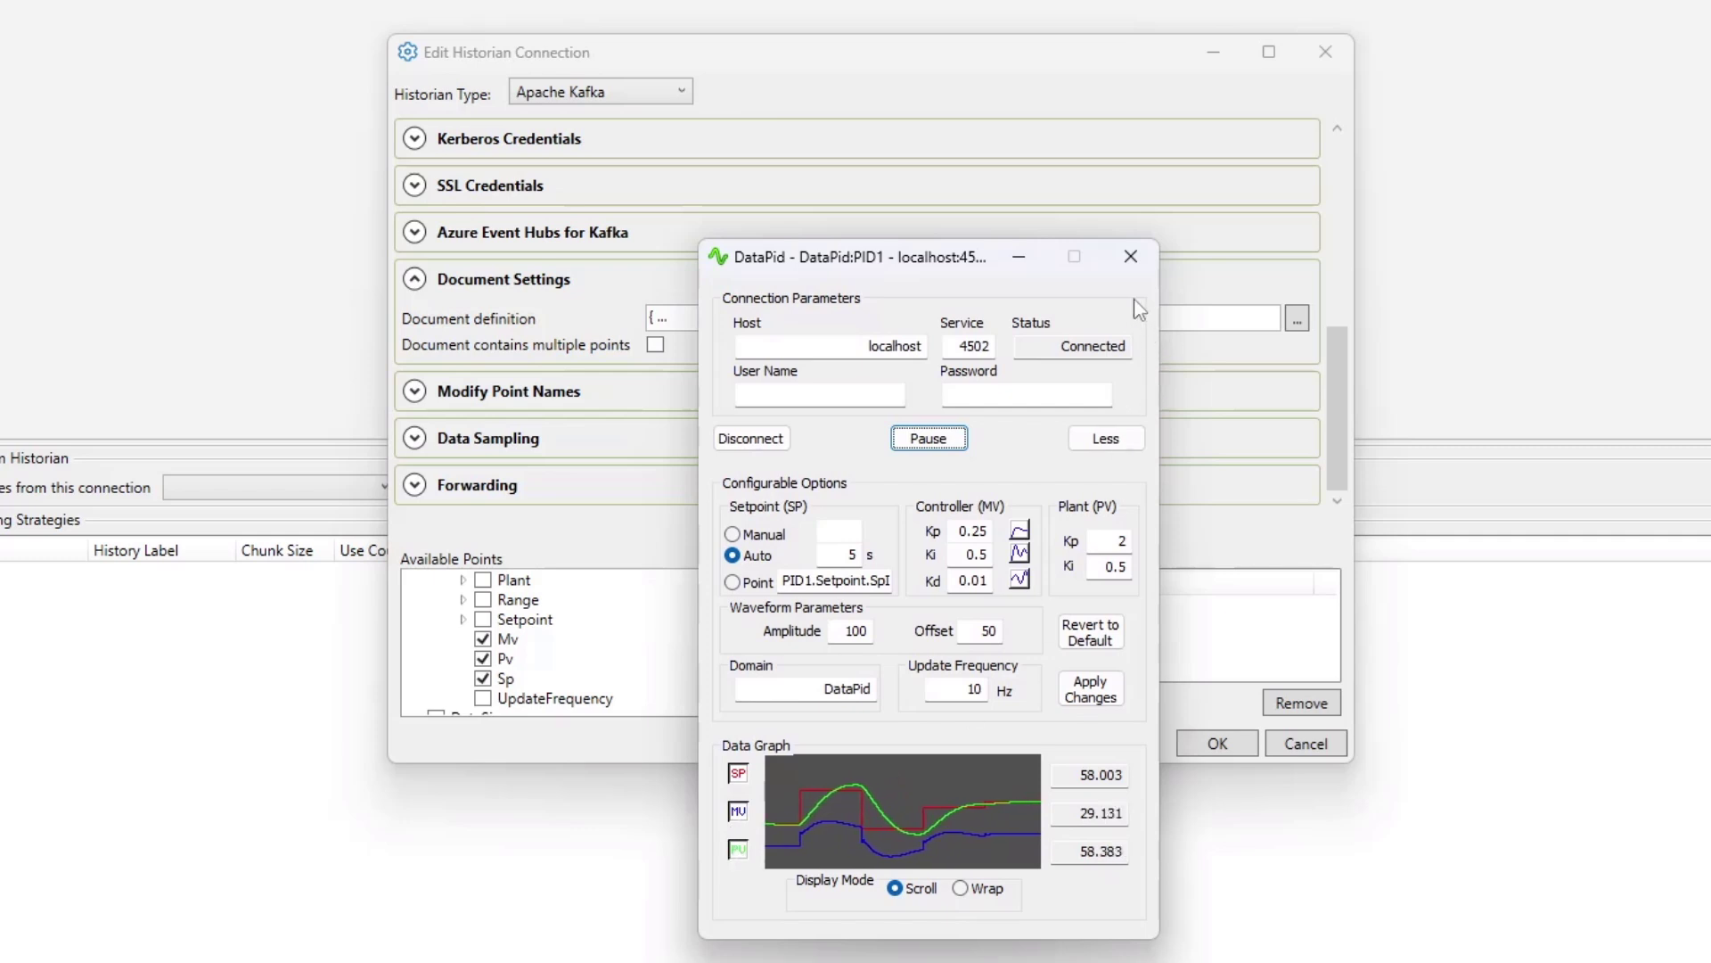
click(1026, 258)
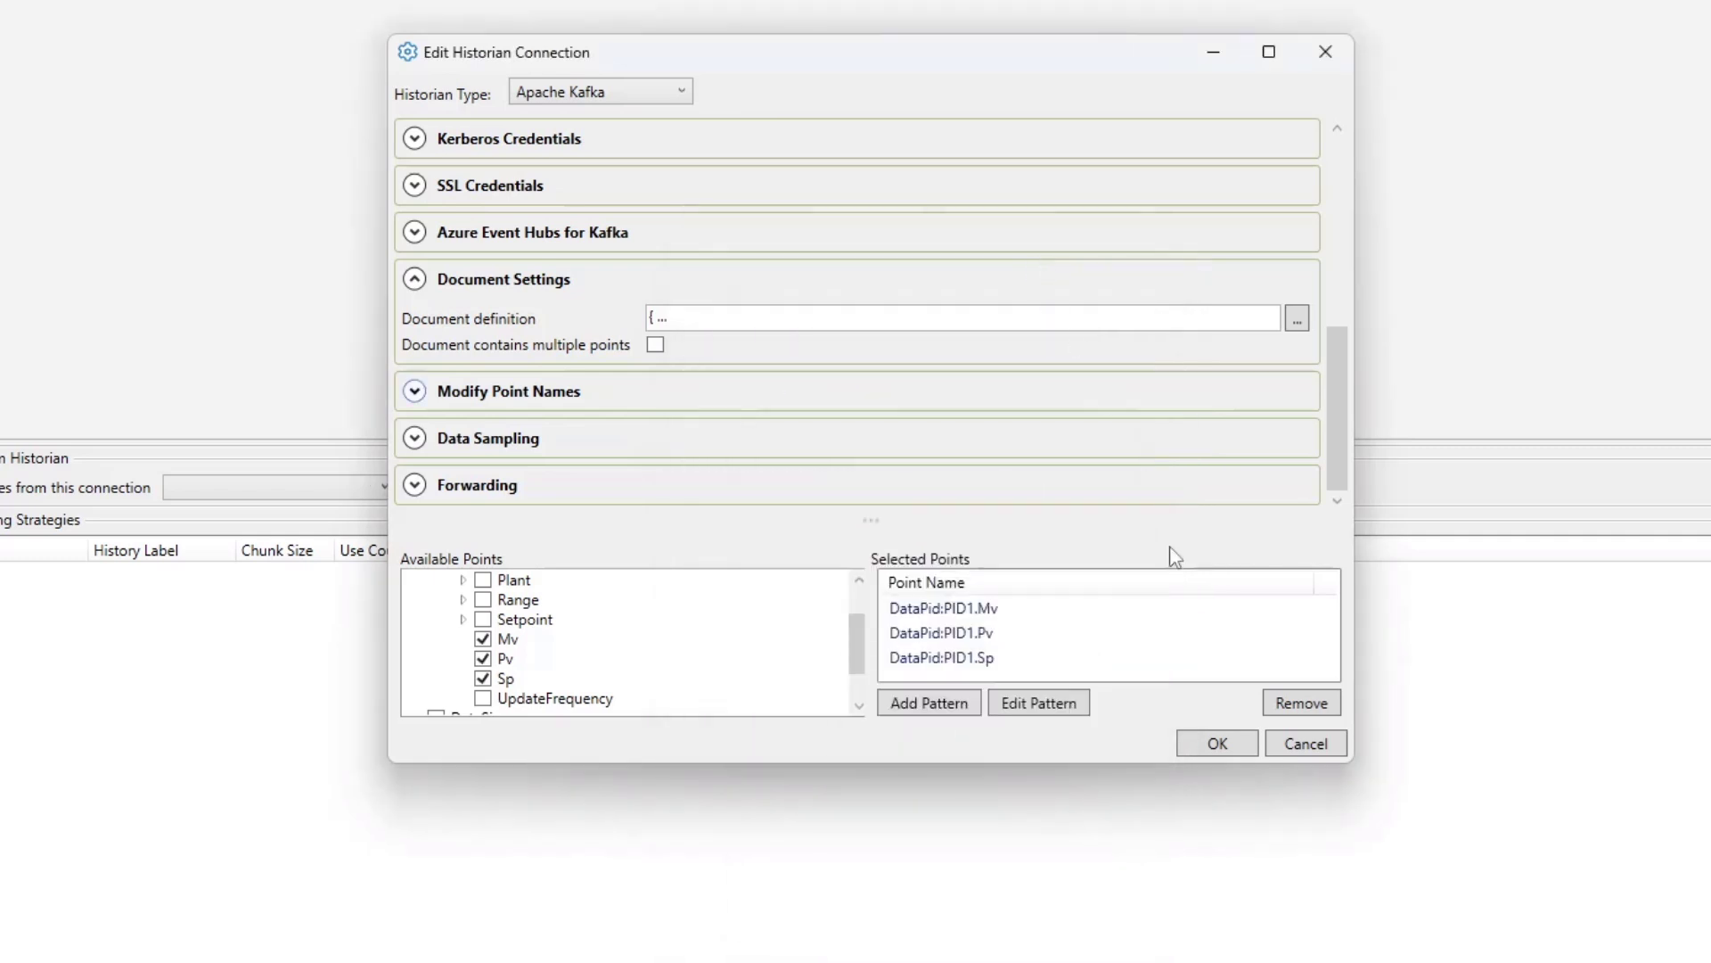
click(1203, 741)
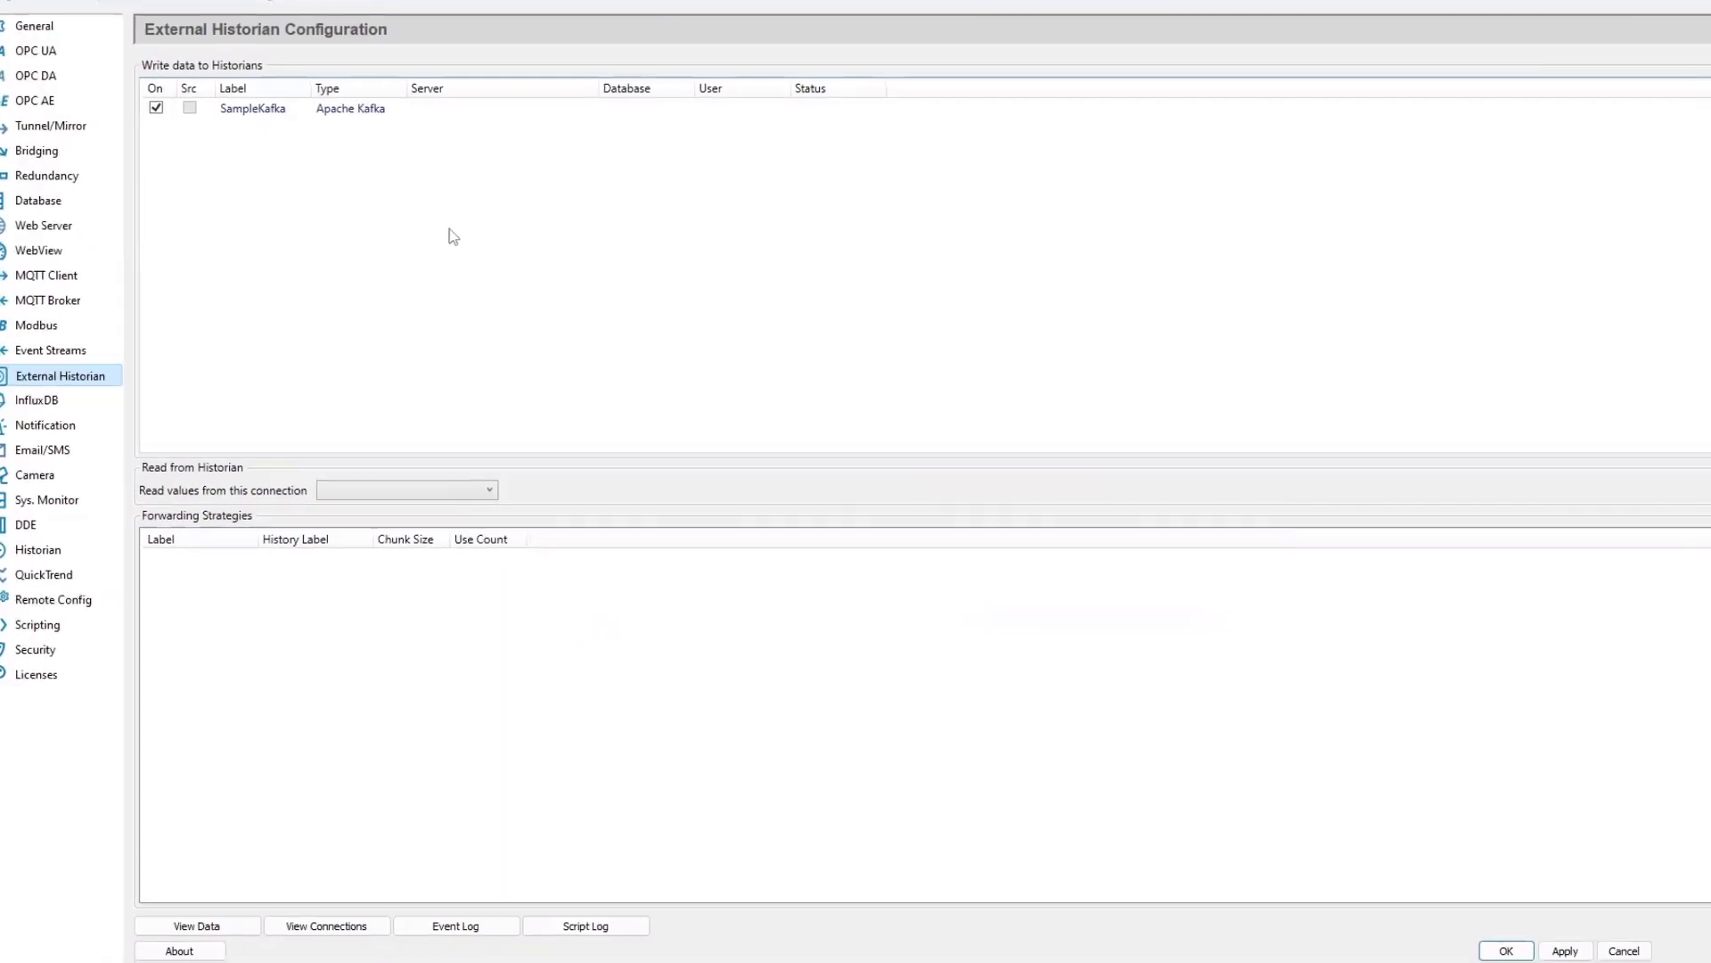
- Apply the historian configuration and check the Kafka historian connection in the connections viewer before closing it
click(1540, 934)
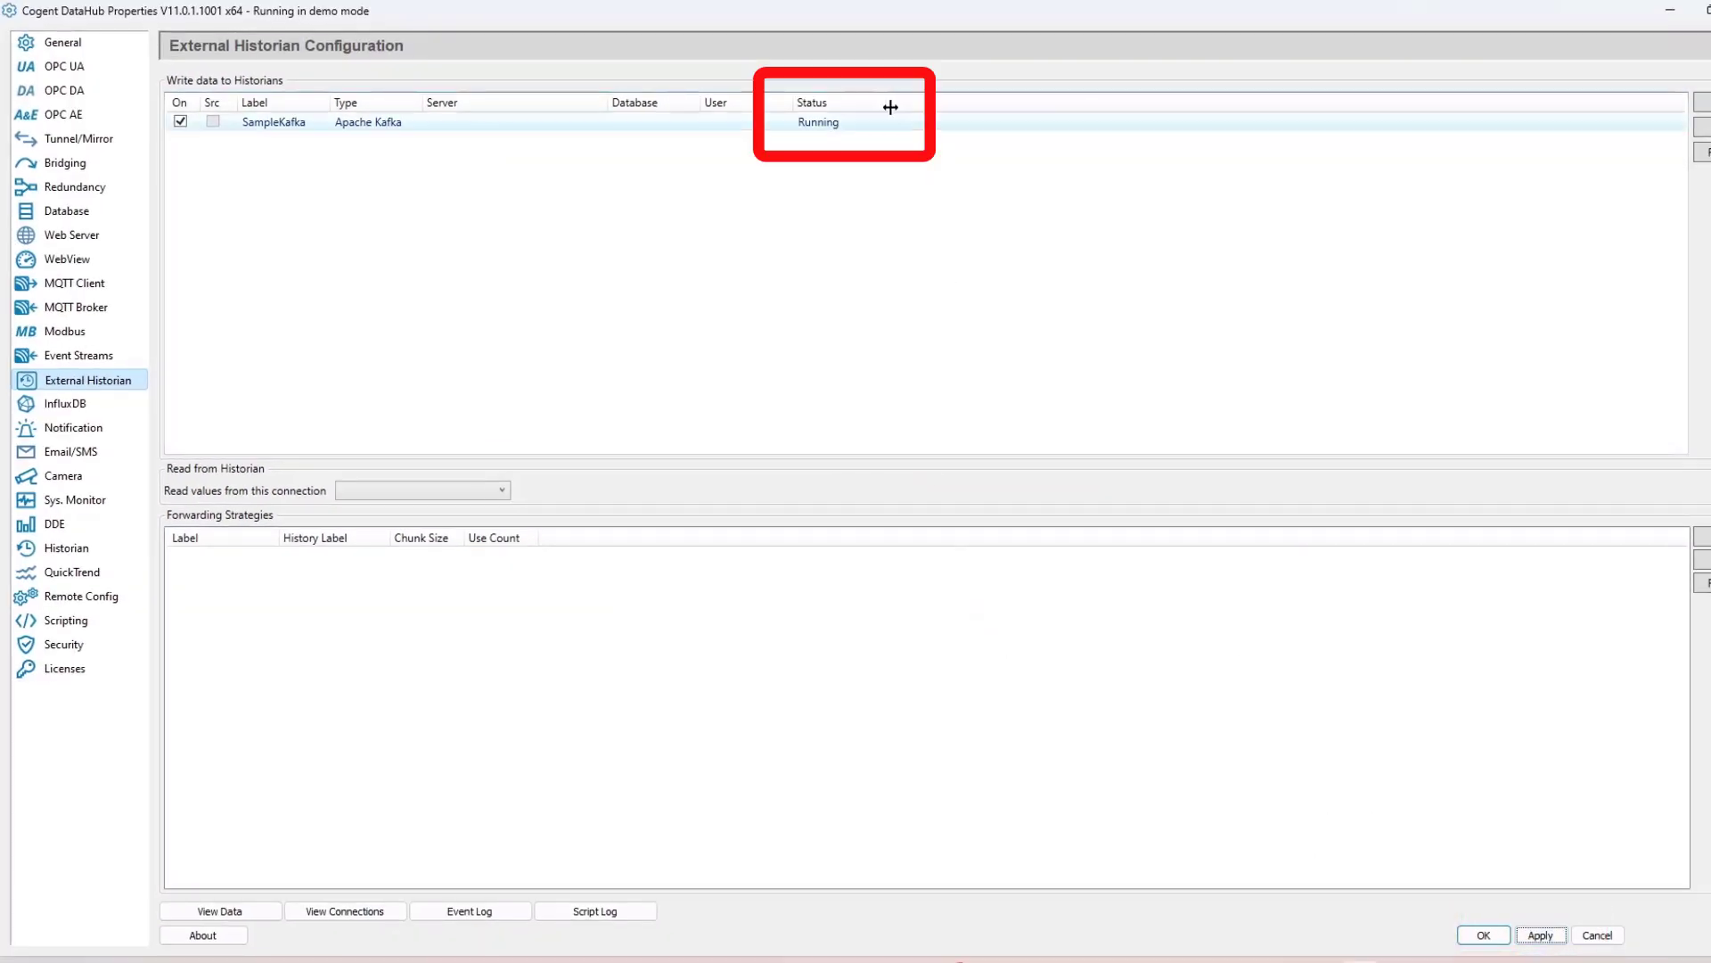
click(346, 911)
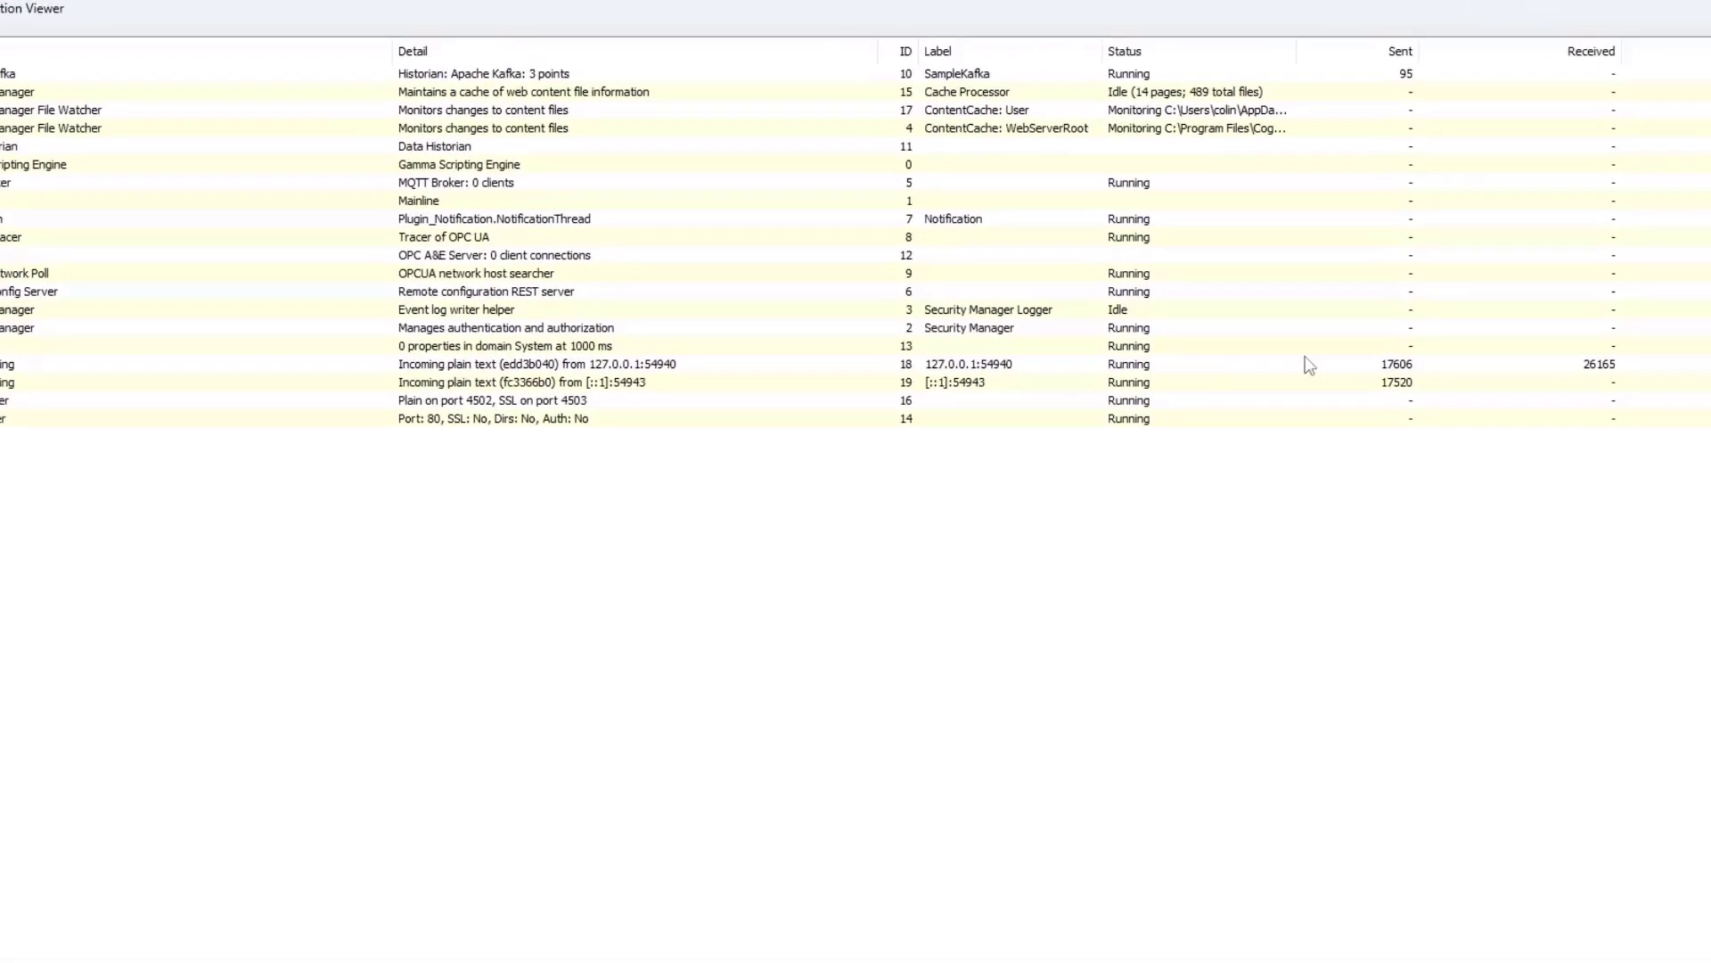
click(1565, 86)
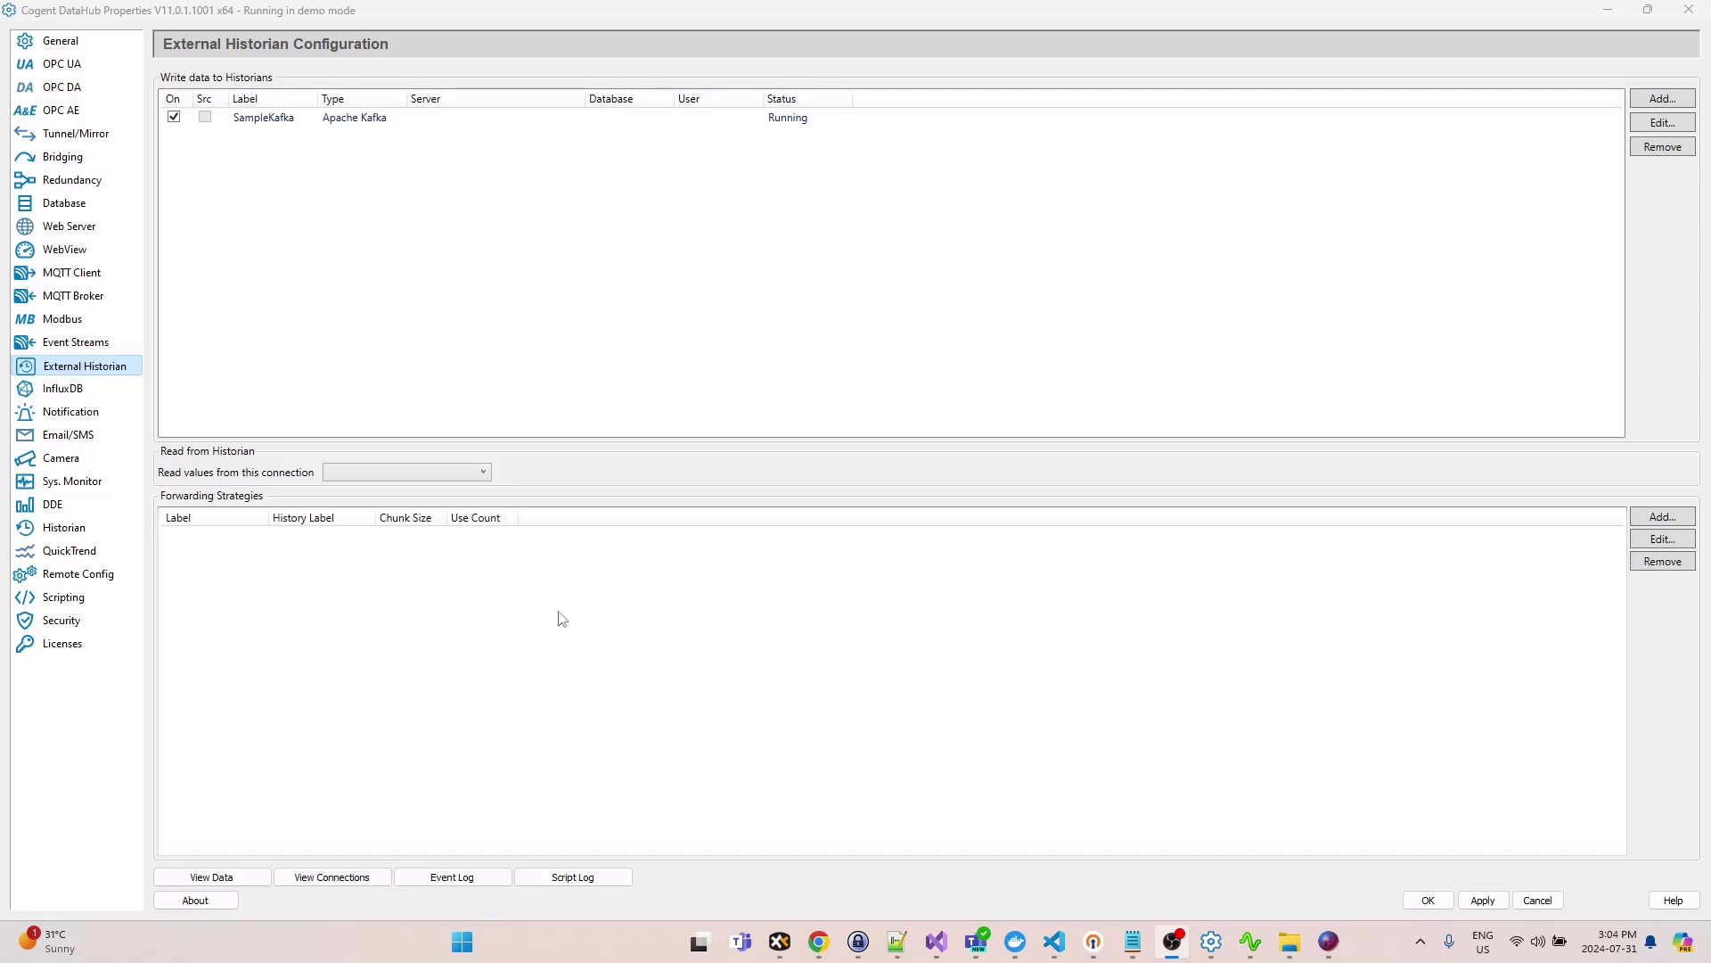
- Switch to Offset Explorer, connect to the Plain cluster and expand its Brokers, Topics and Consumers
click(1328, 945)
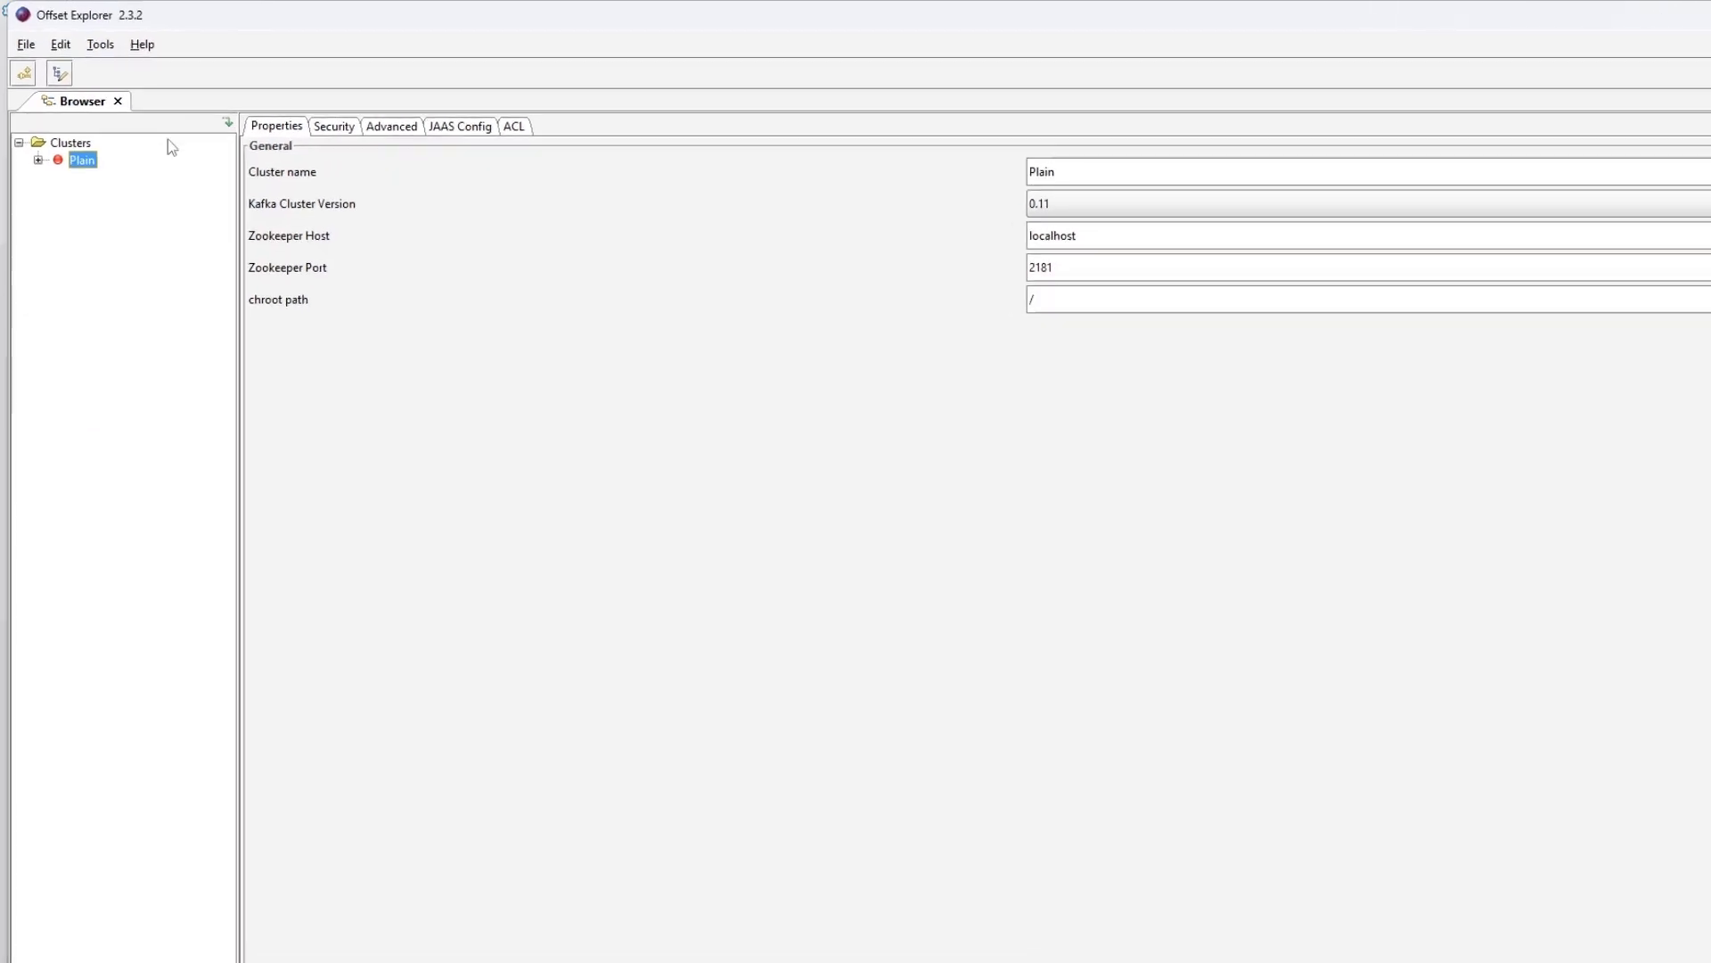
click(569, 189)
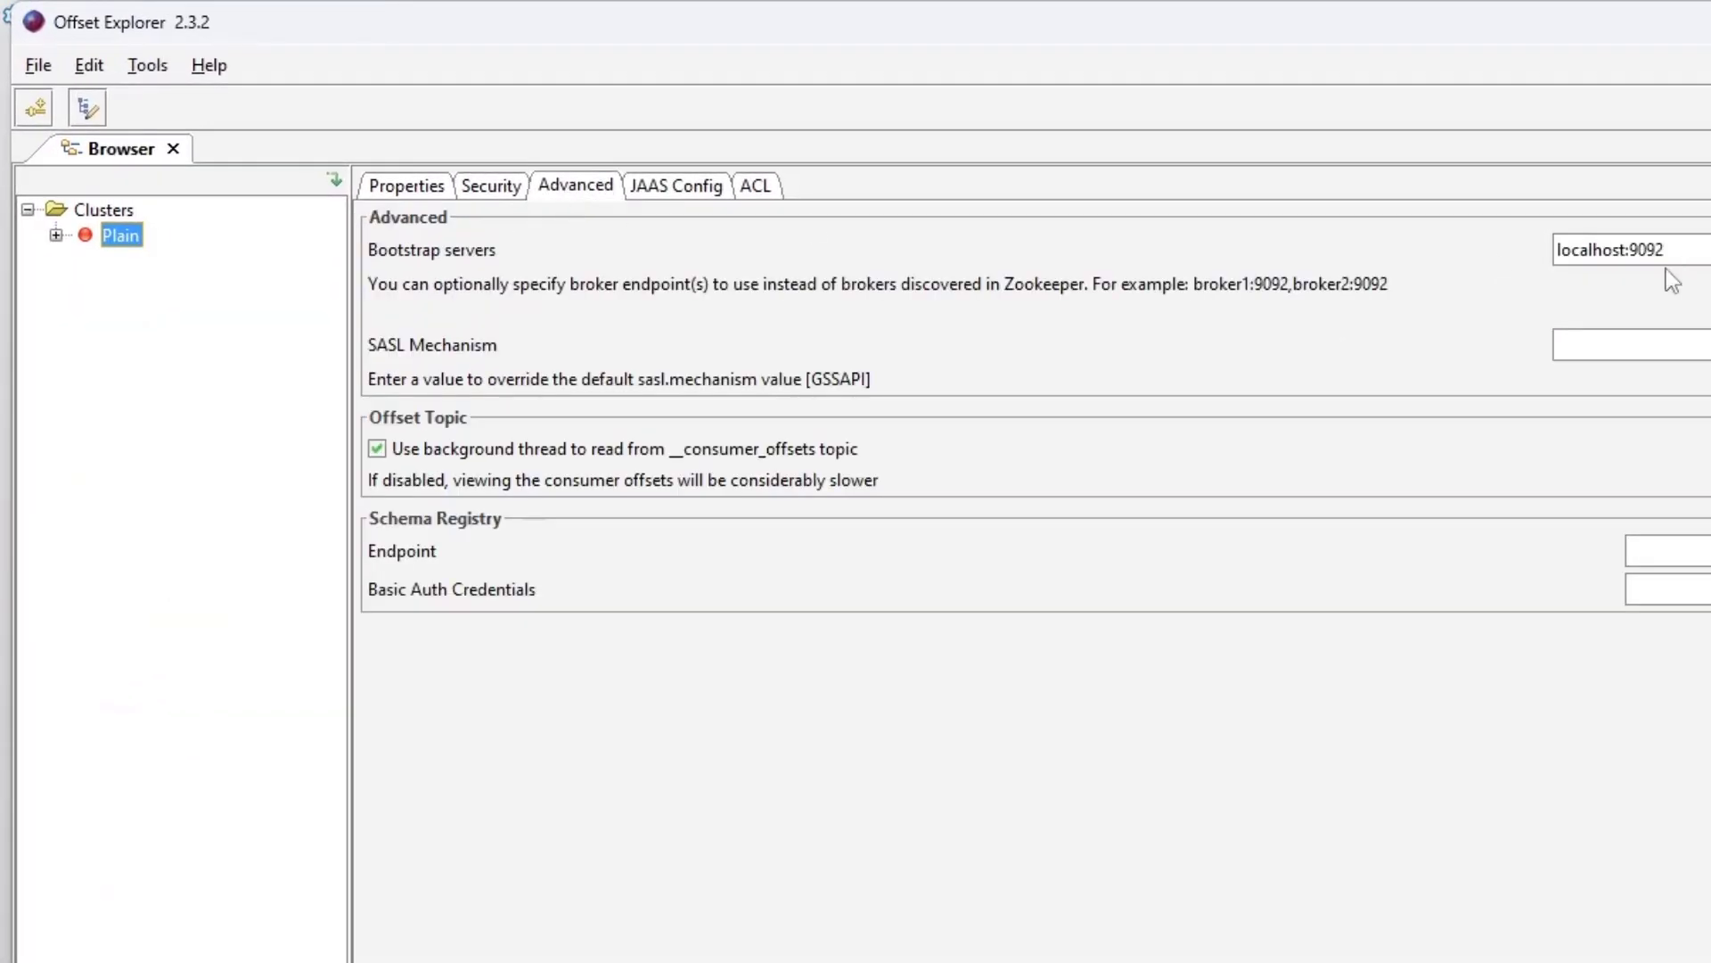
double_click(109, 239)
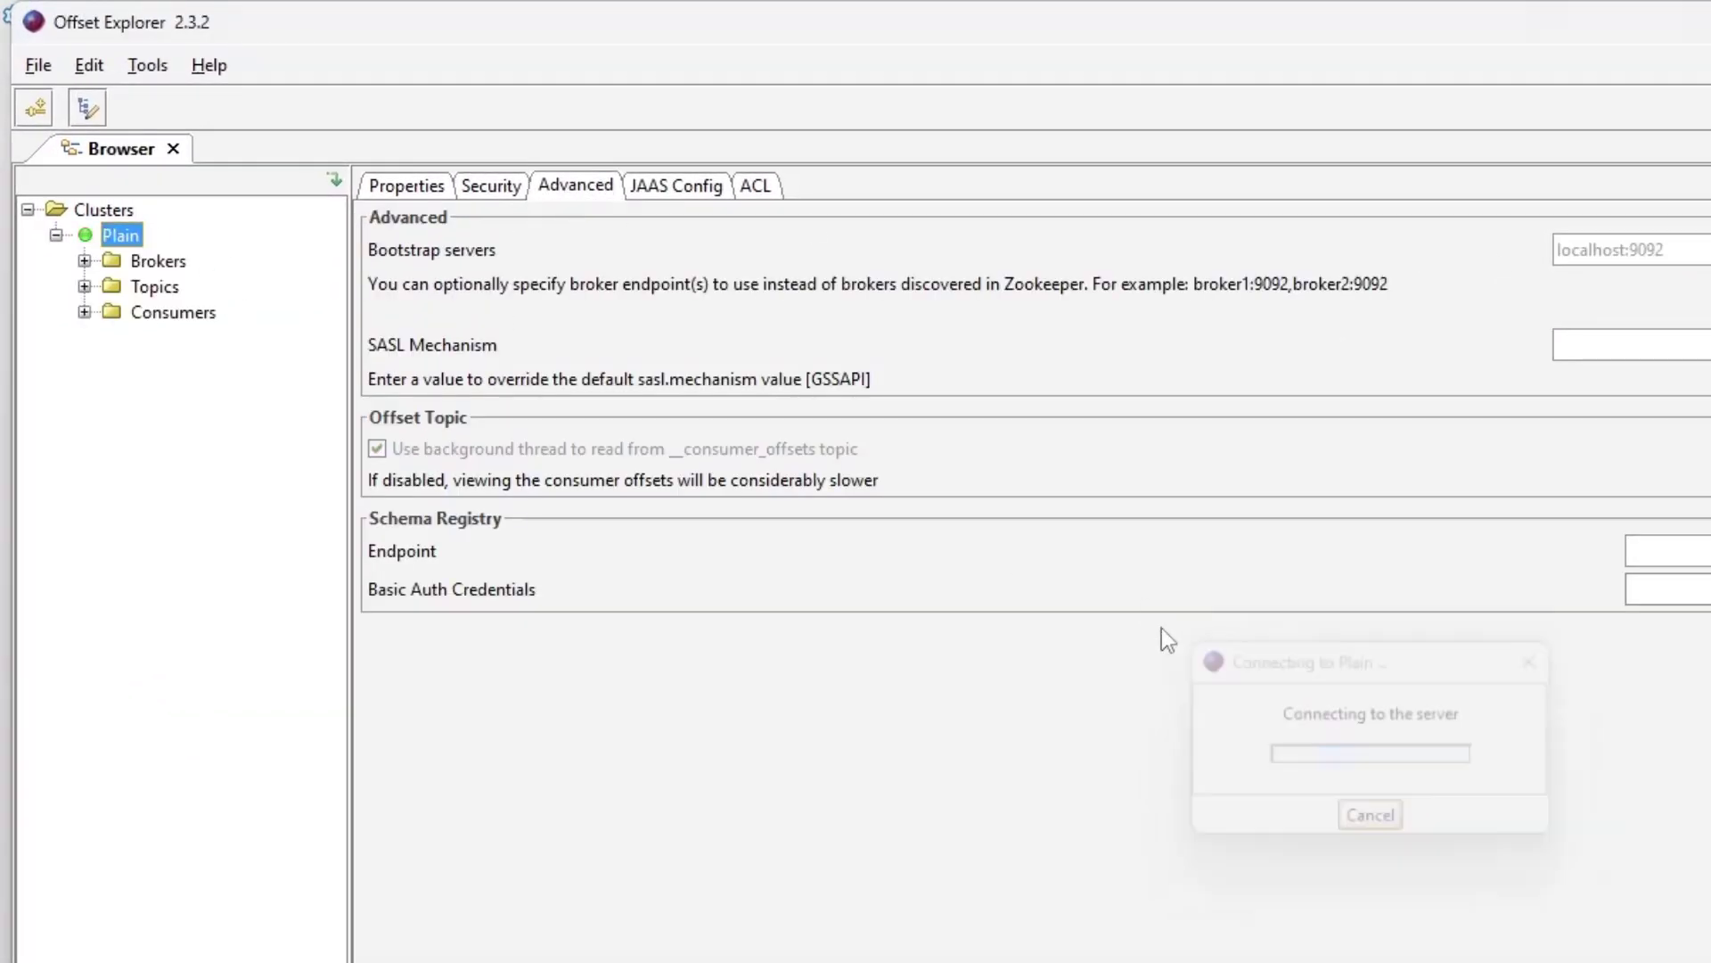
click(84, 260)
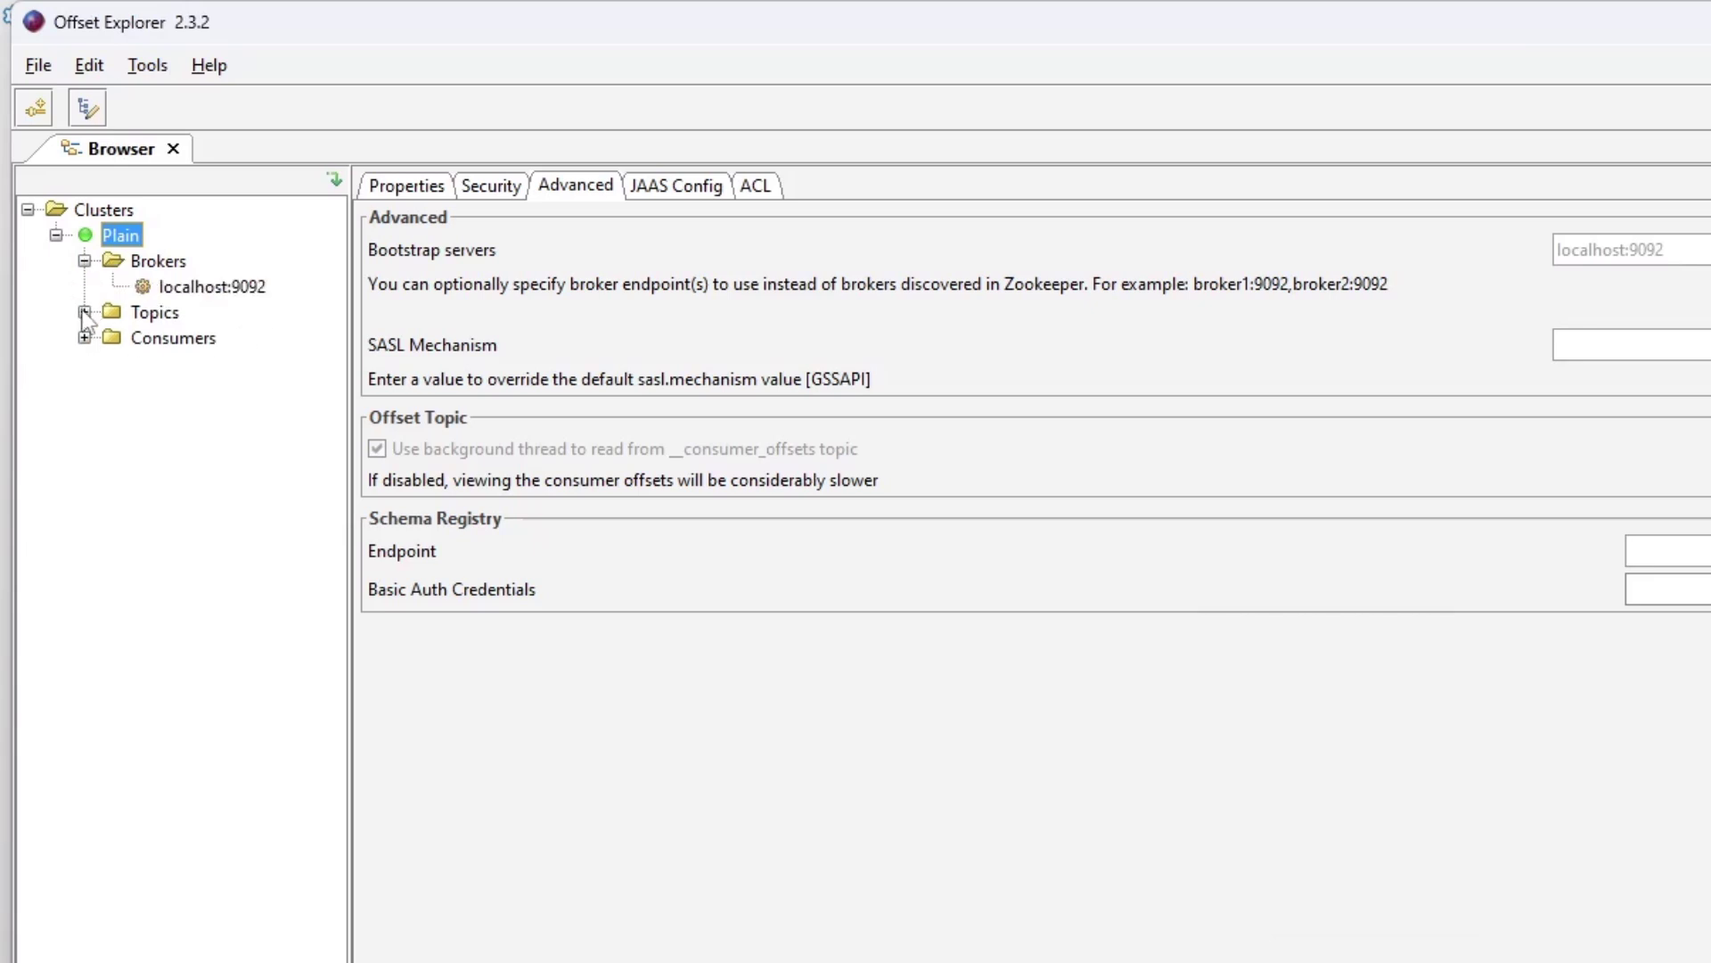
click(84, 312)
click(84, 389)
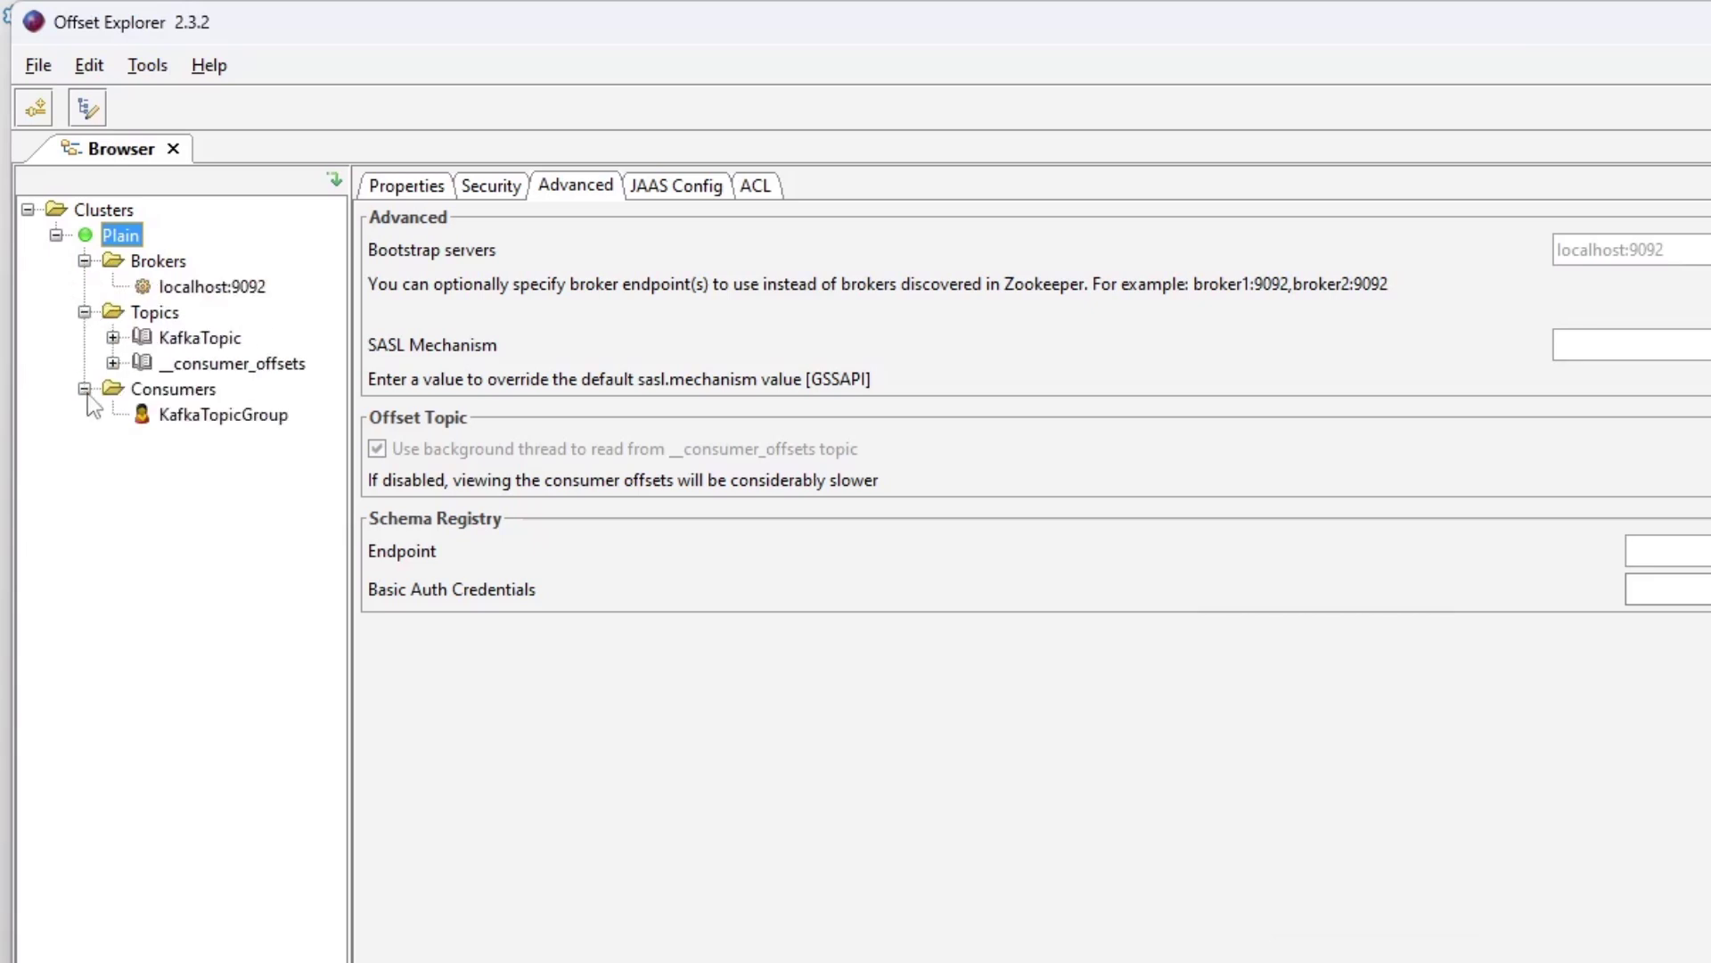
- Expand KafkaTopic and its partitions, and retrieve the topic's messages in the Data view
click(161, 343)
click(112, 337)
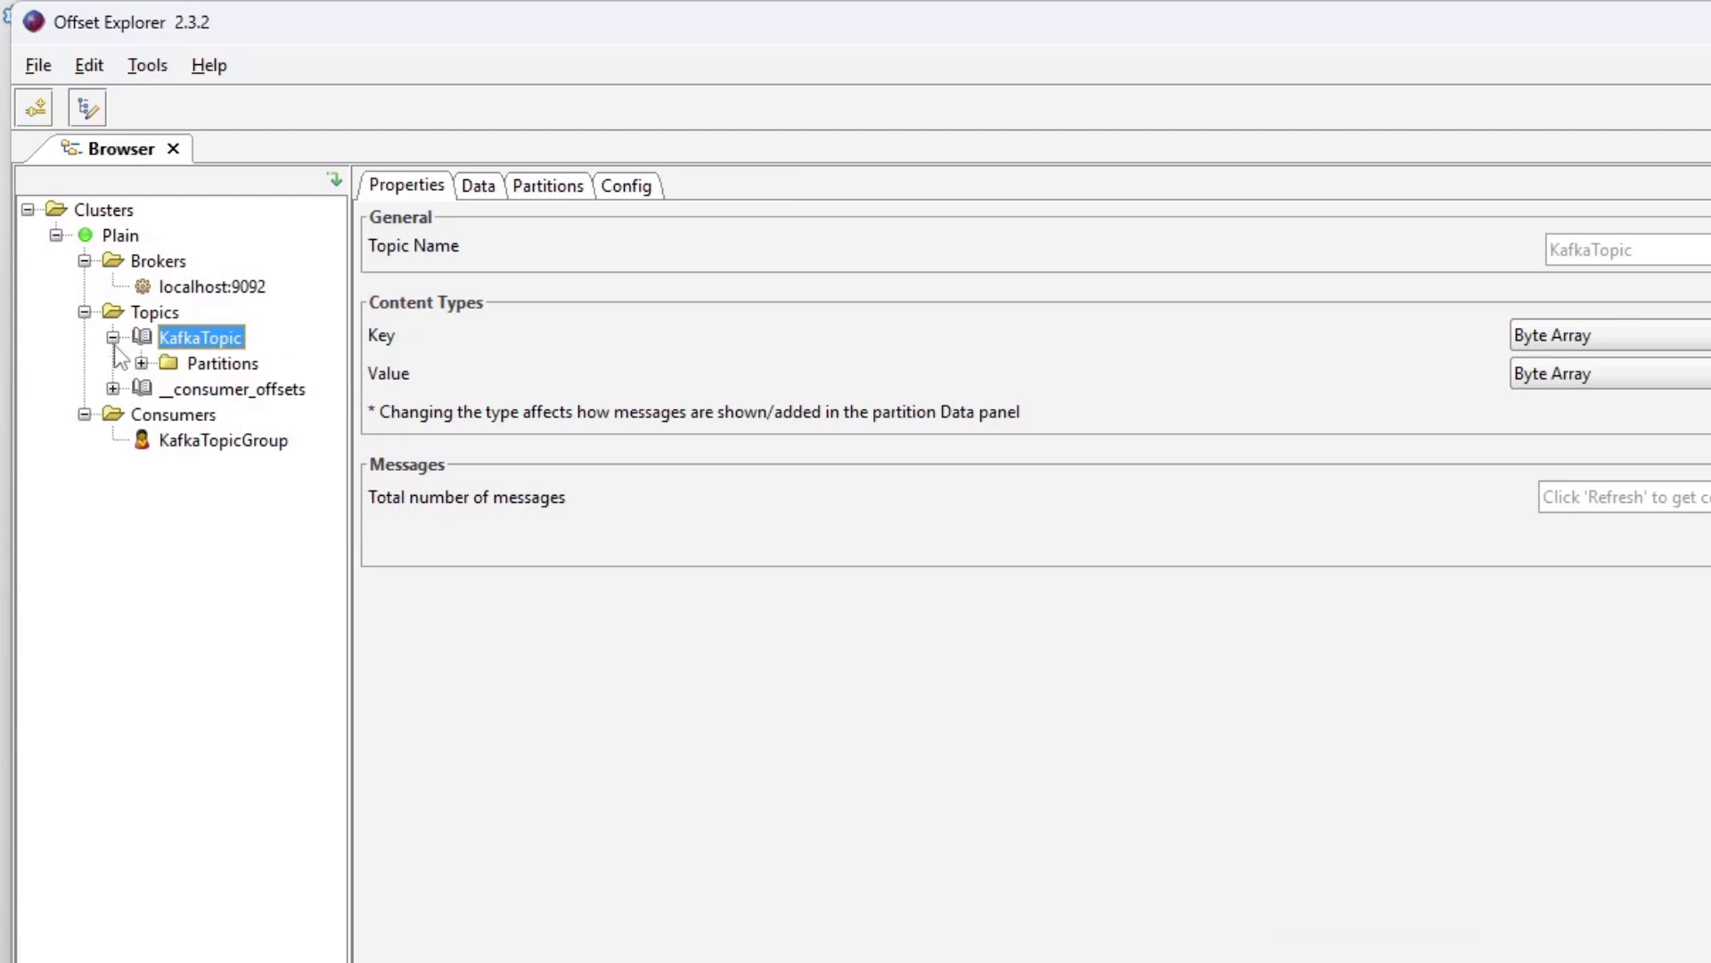
click(141, 364)
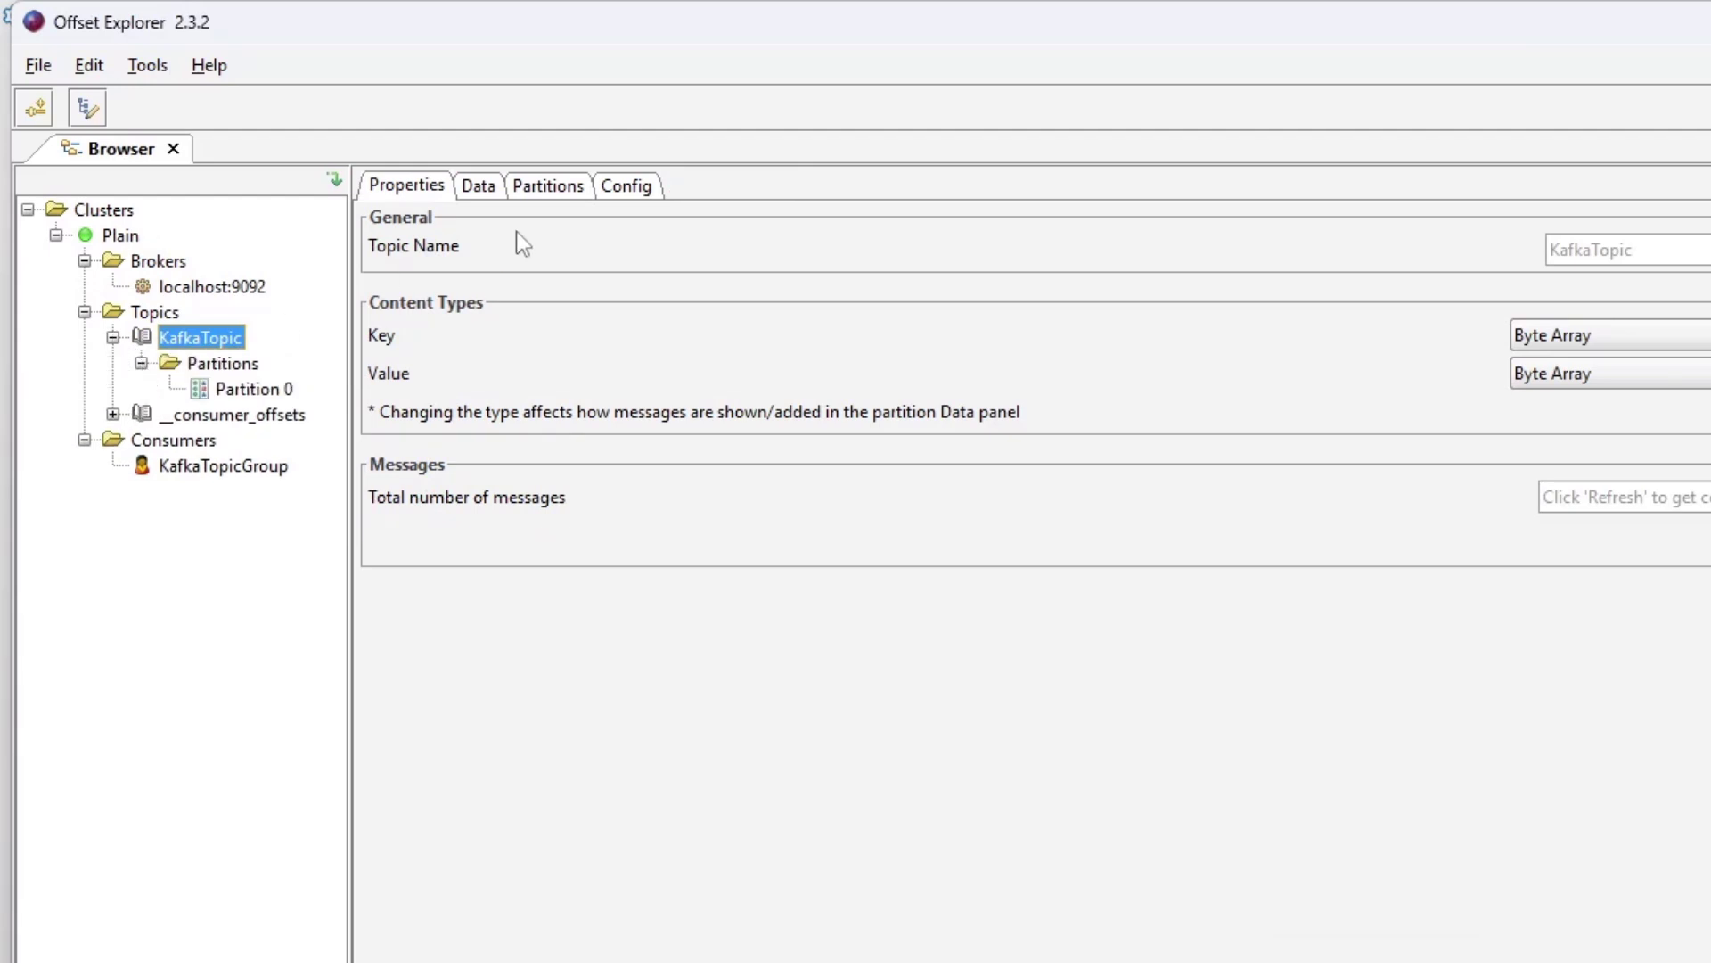
click(478, 185)
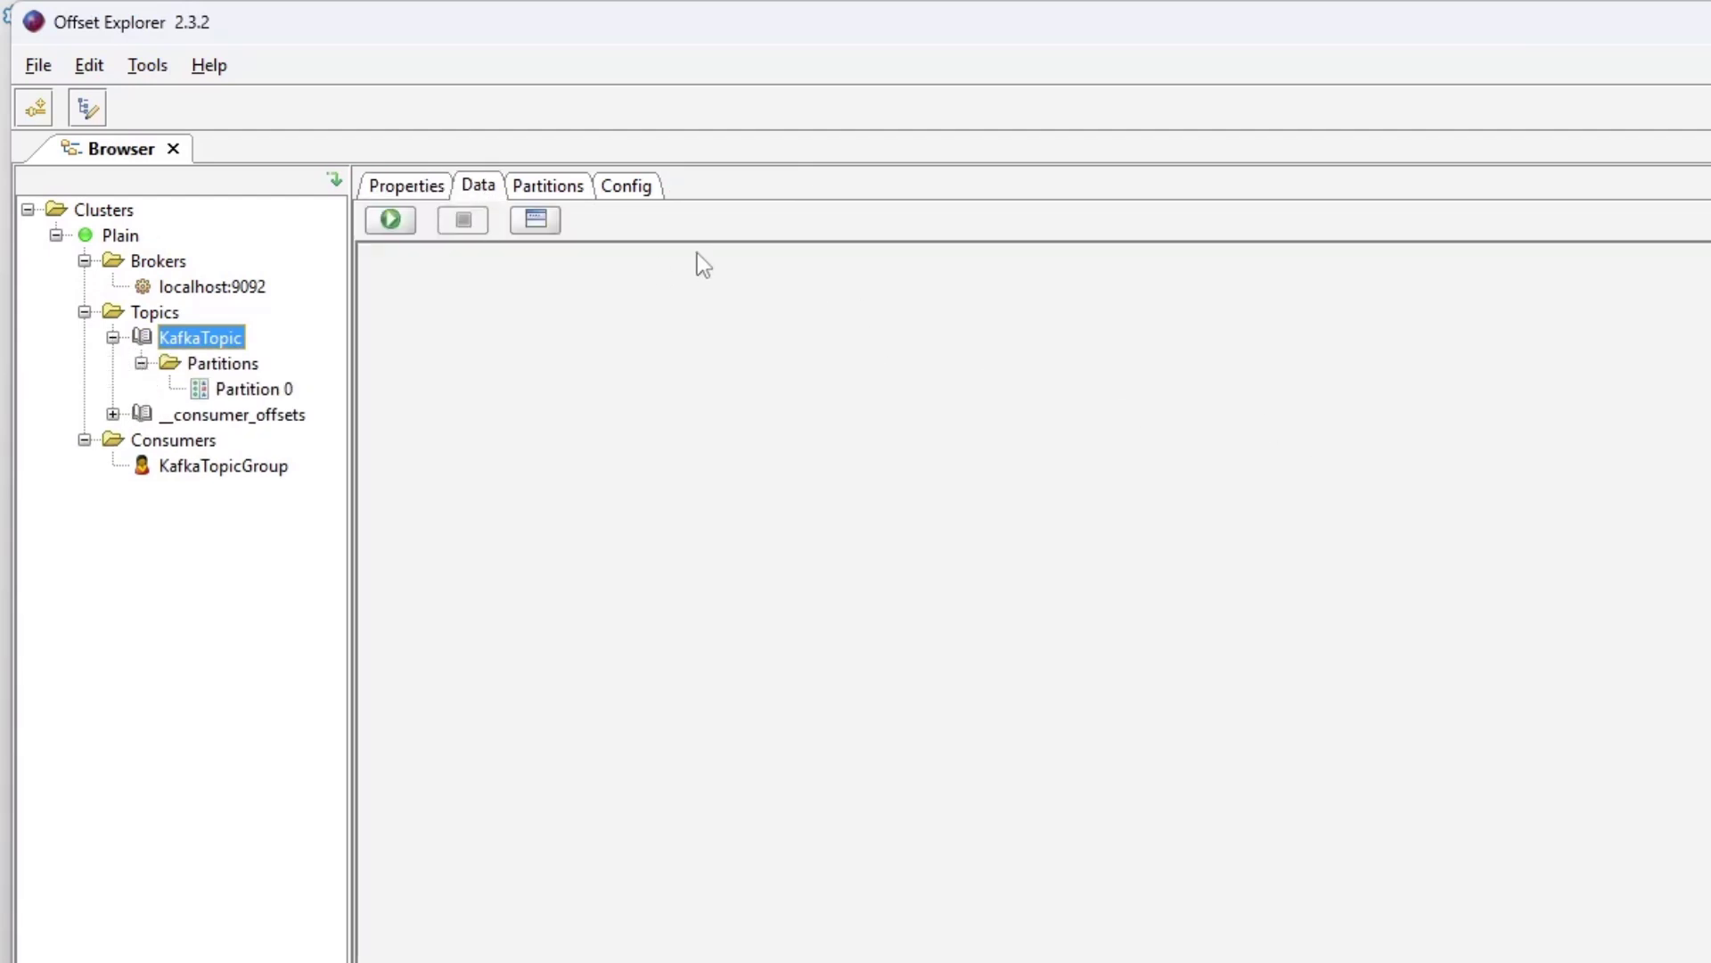
click(392, 223)
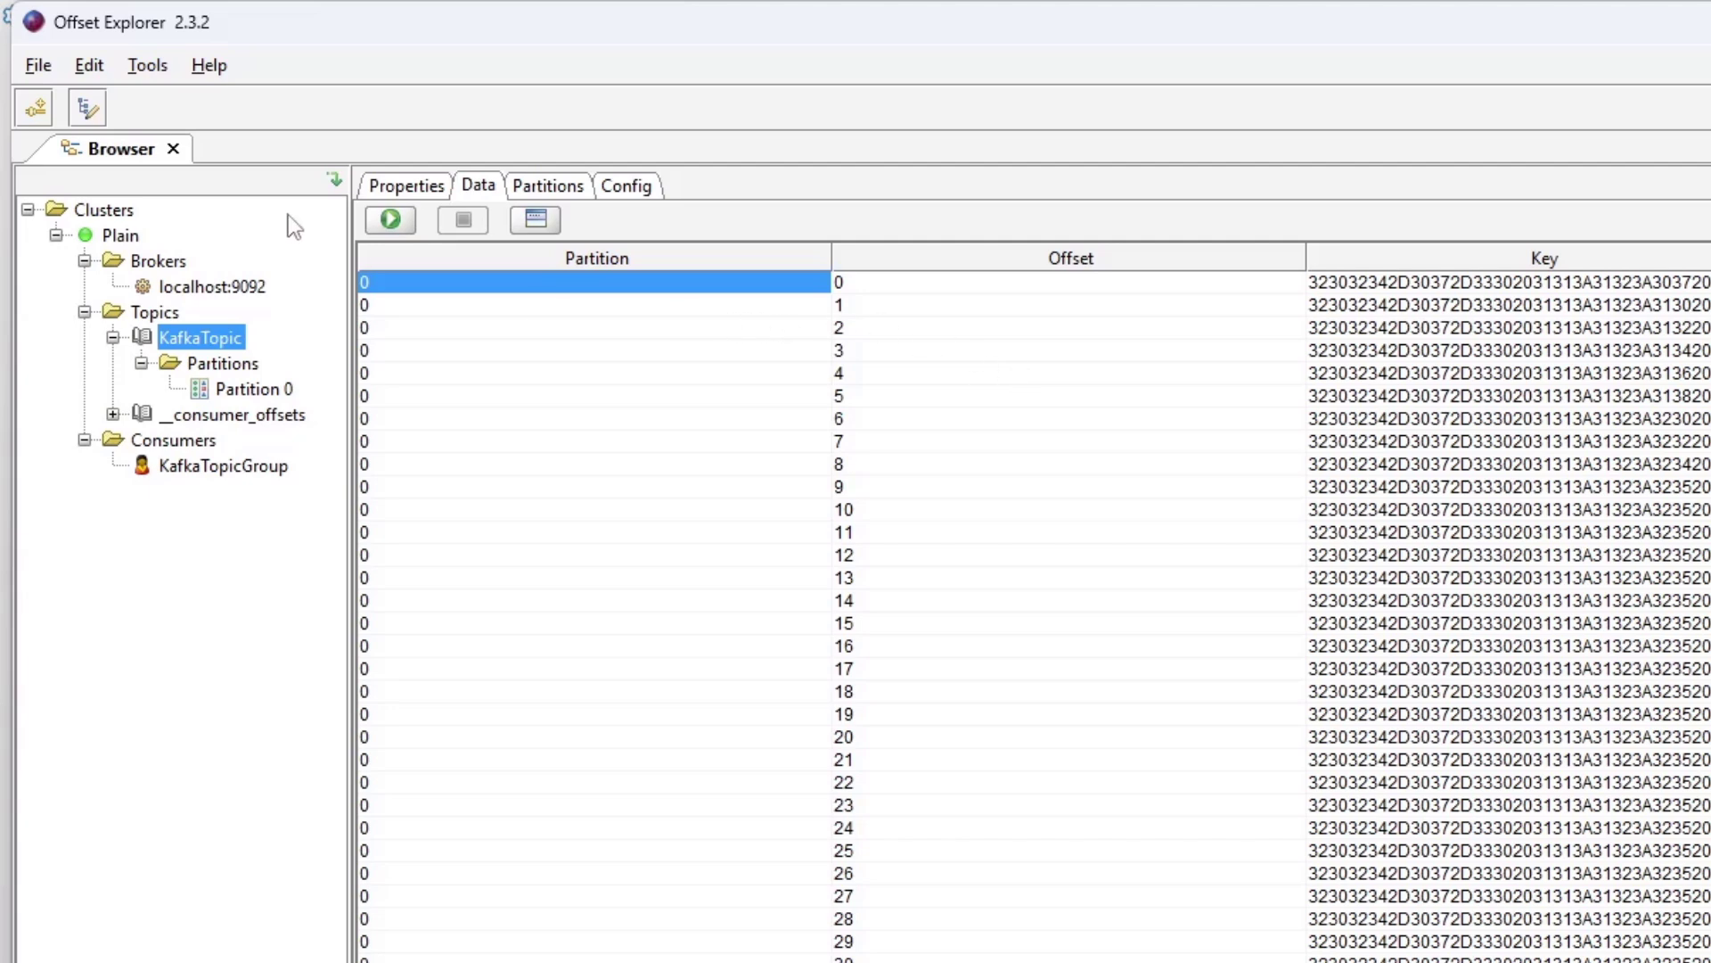
- Refresh the KafkaTopic message list several times, then close Offset Explorer
click(390, 227)
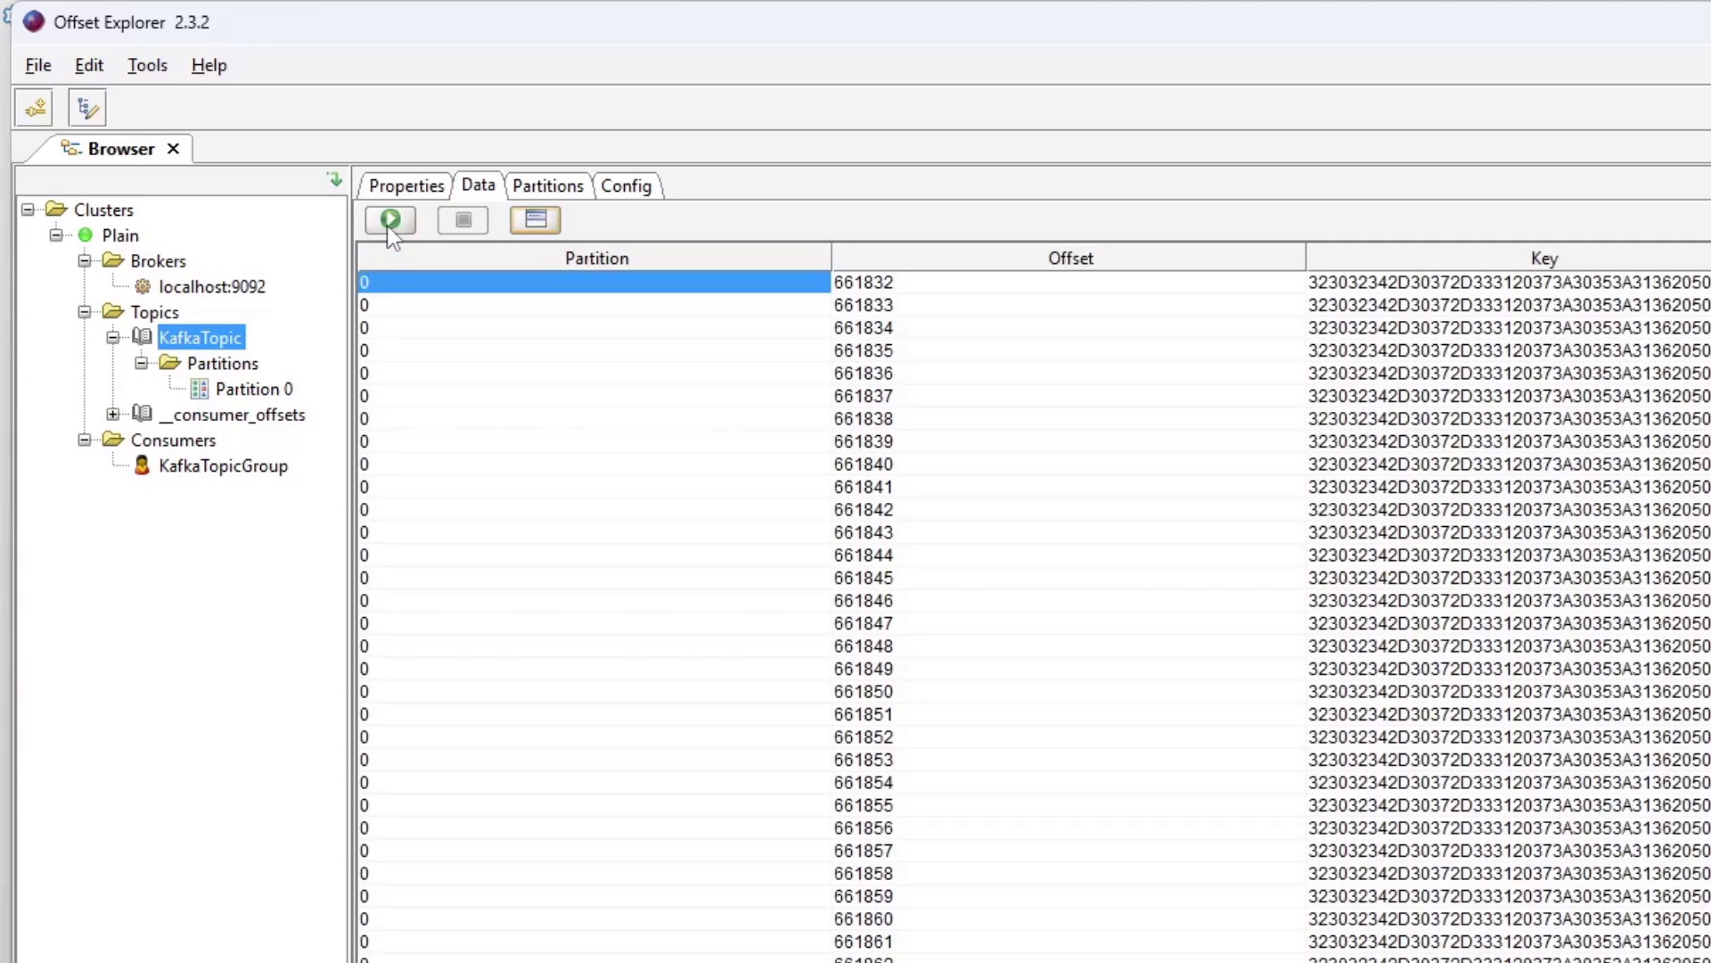
click(390, 227)
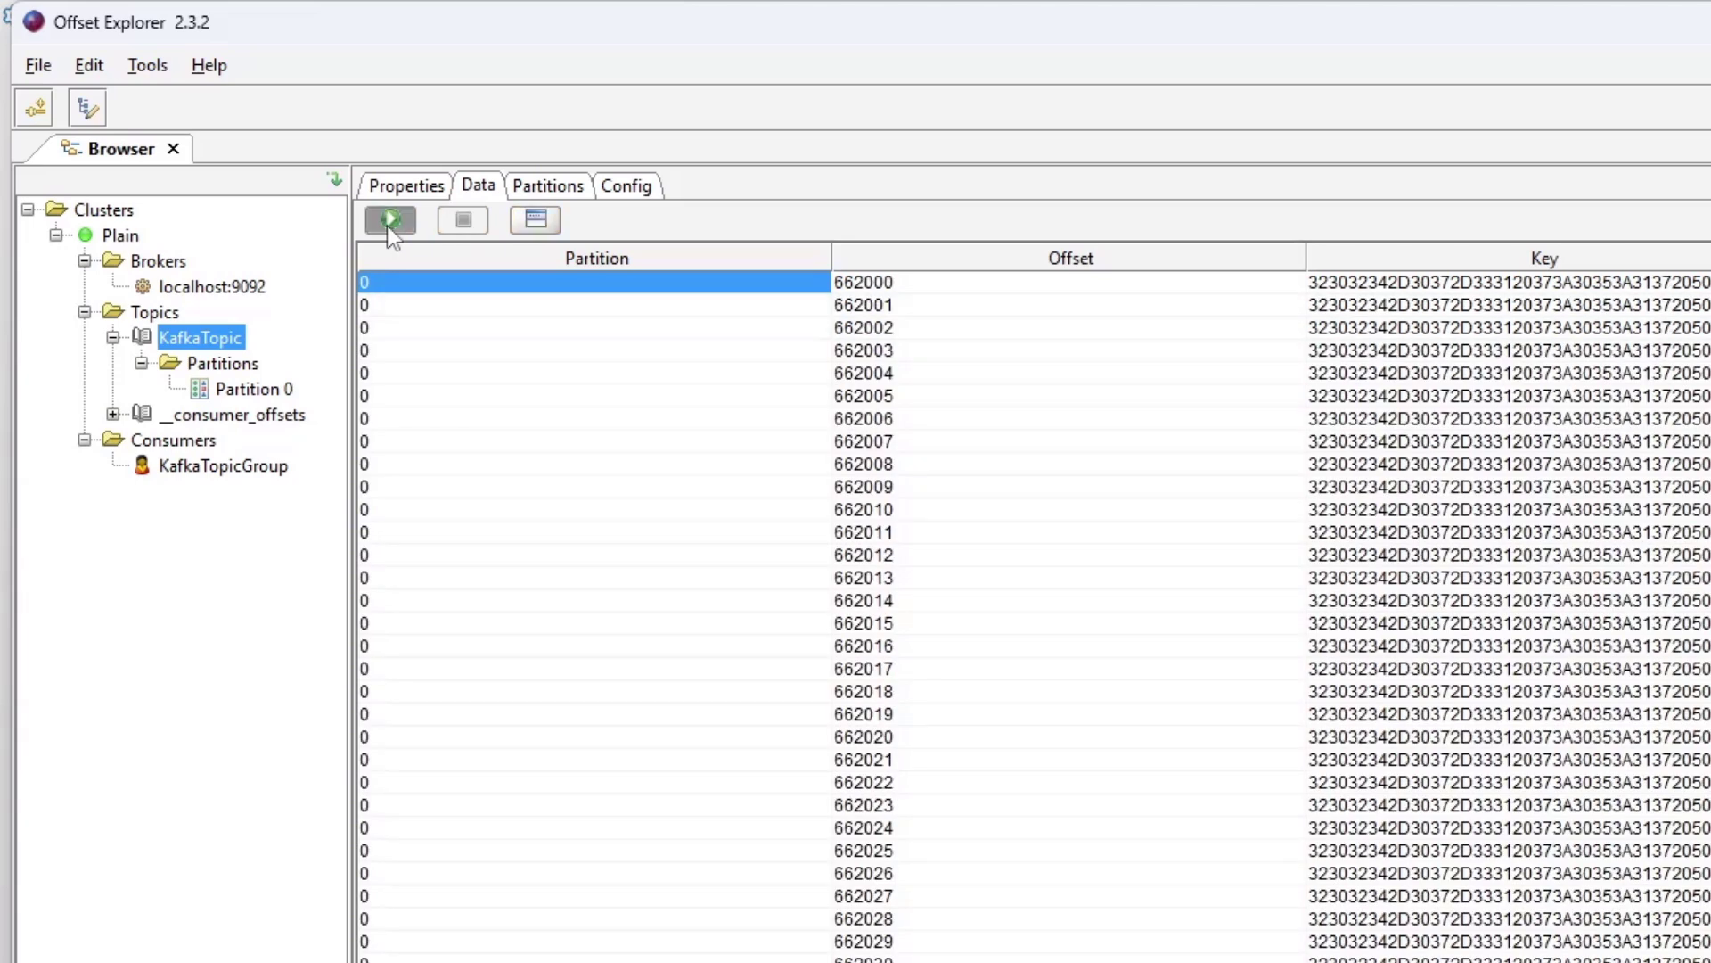
click(389, 220)
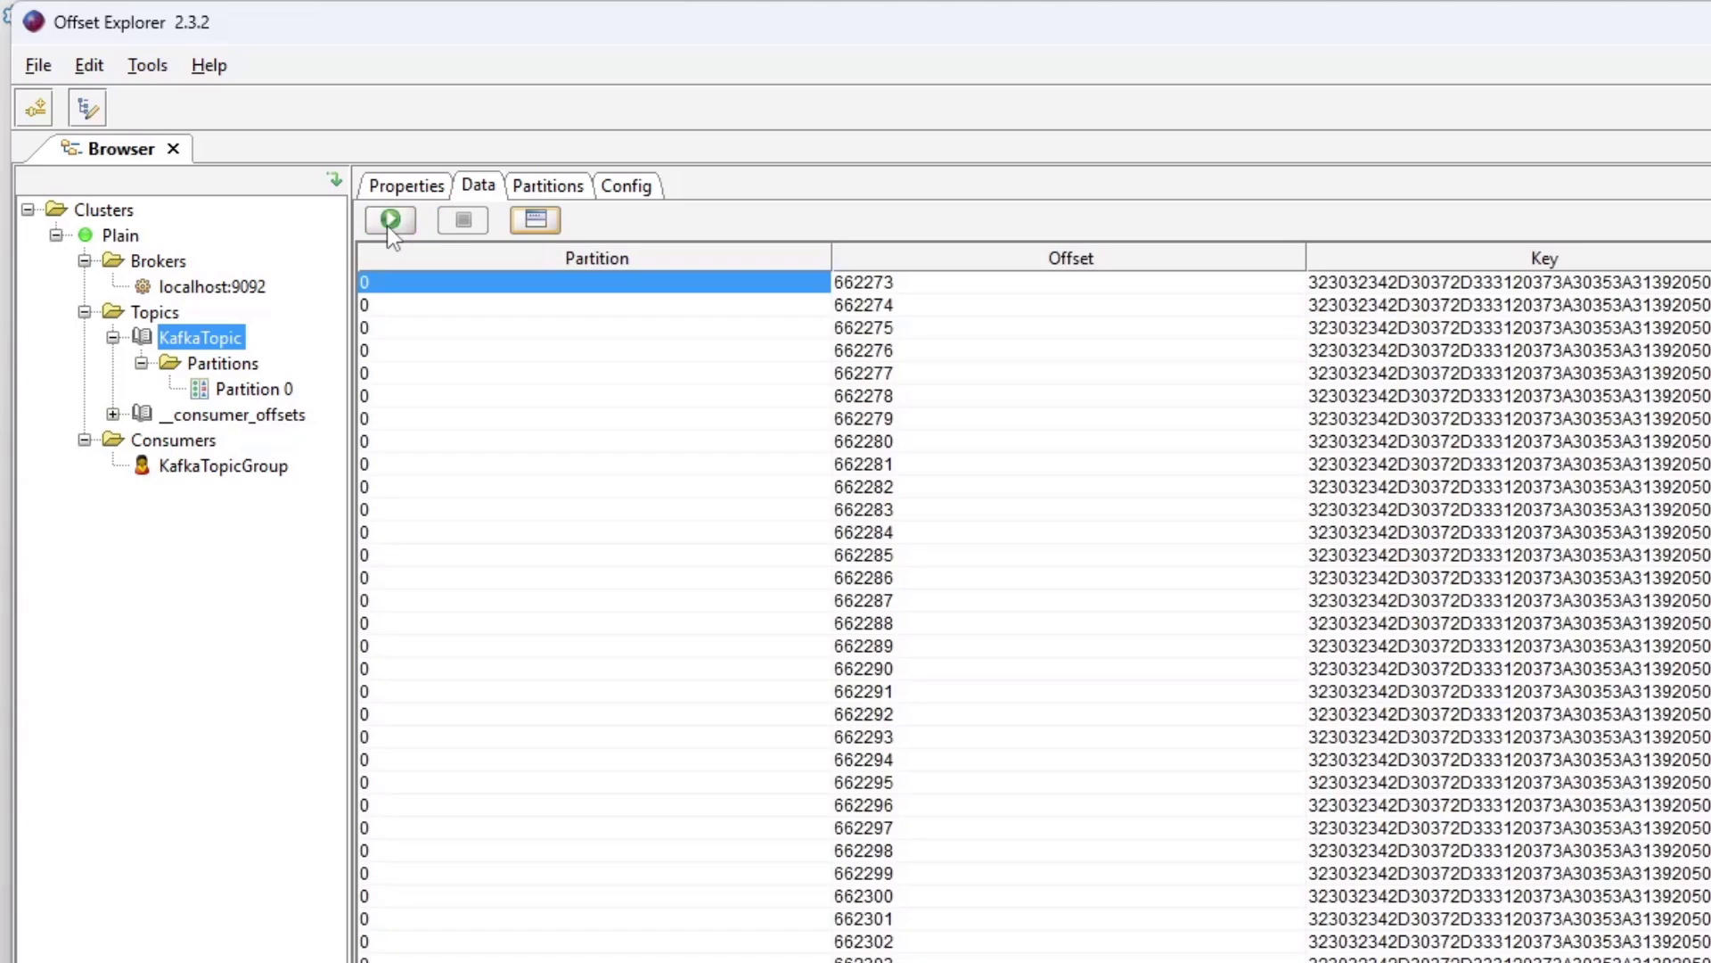
click(390, 220)
click(389, 220)
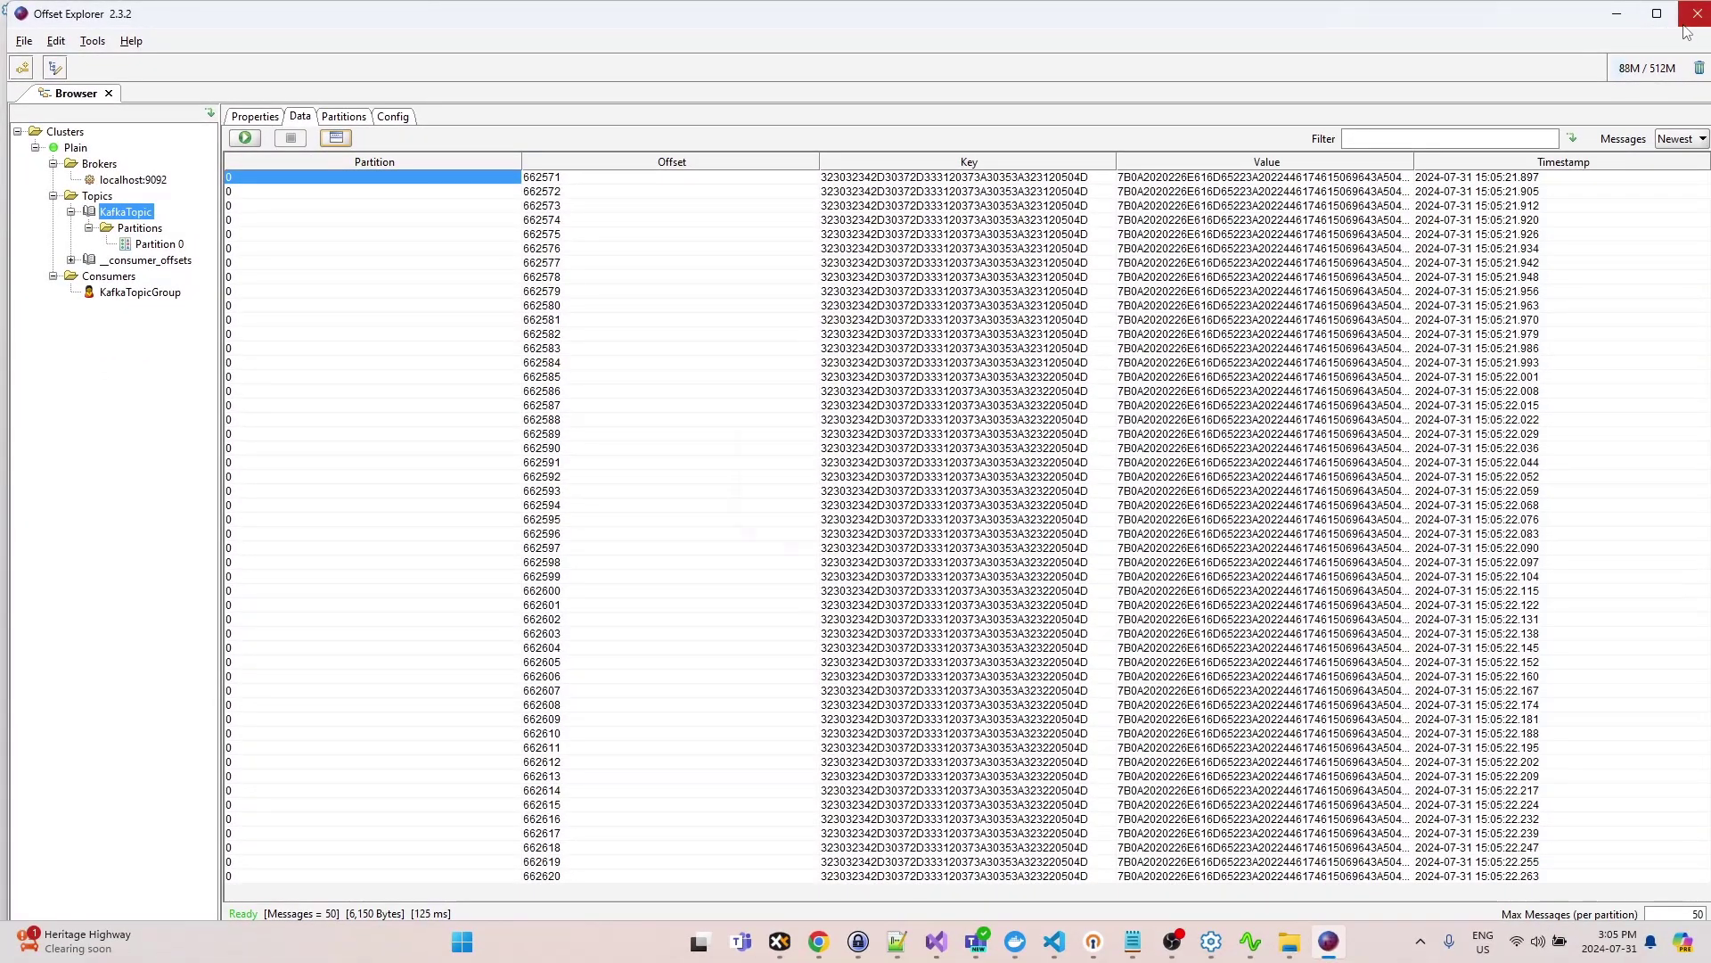
click(1697, 13)
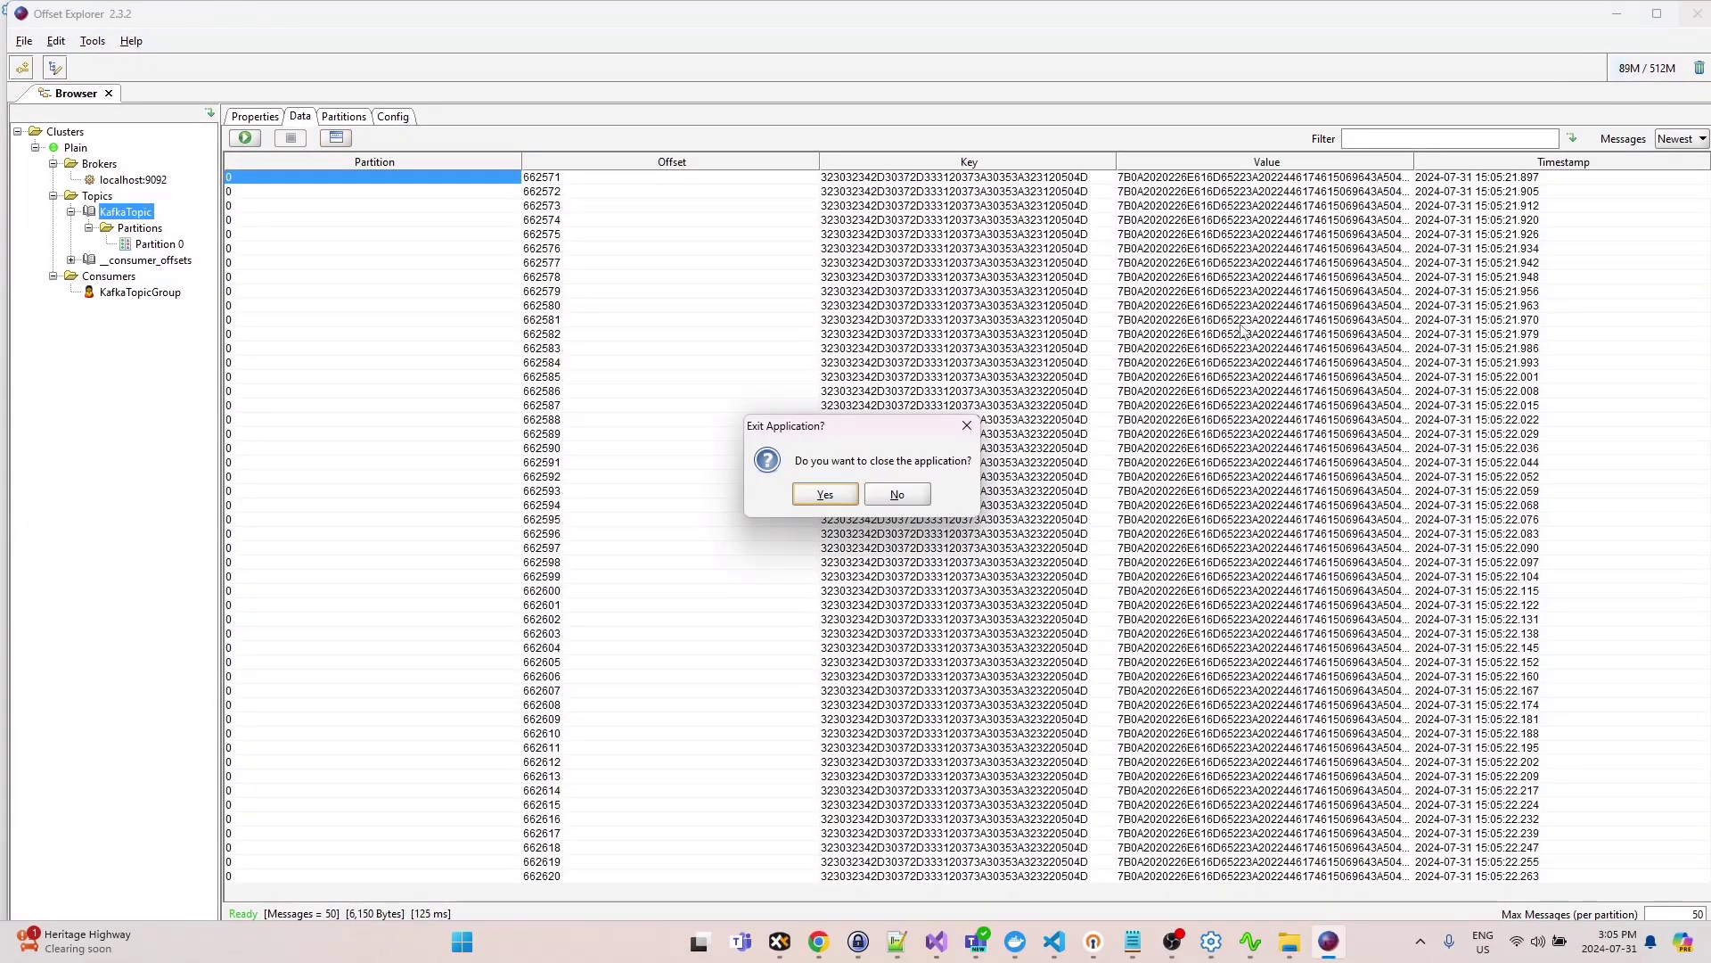
click(825, 494)
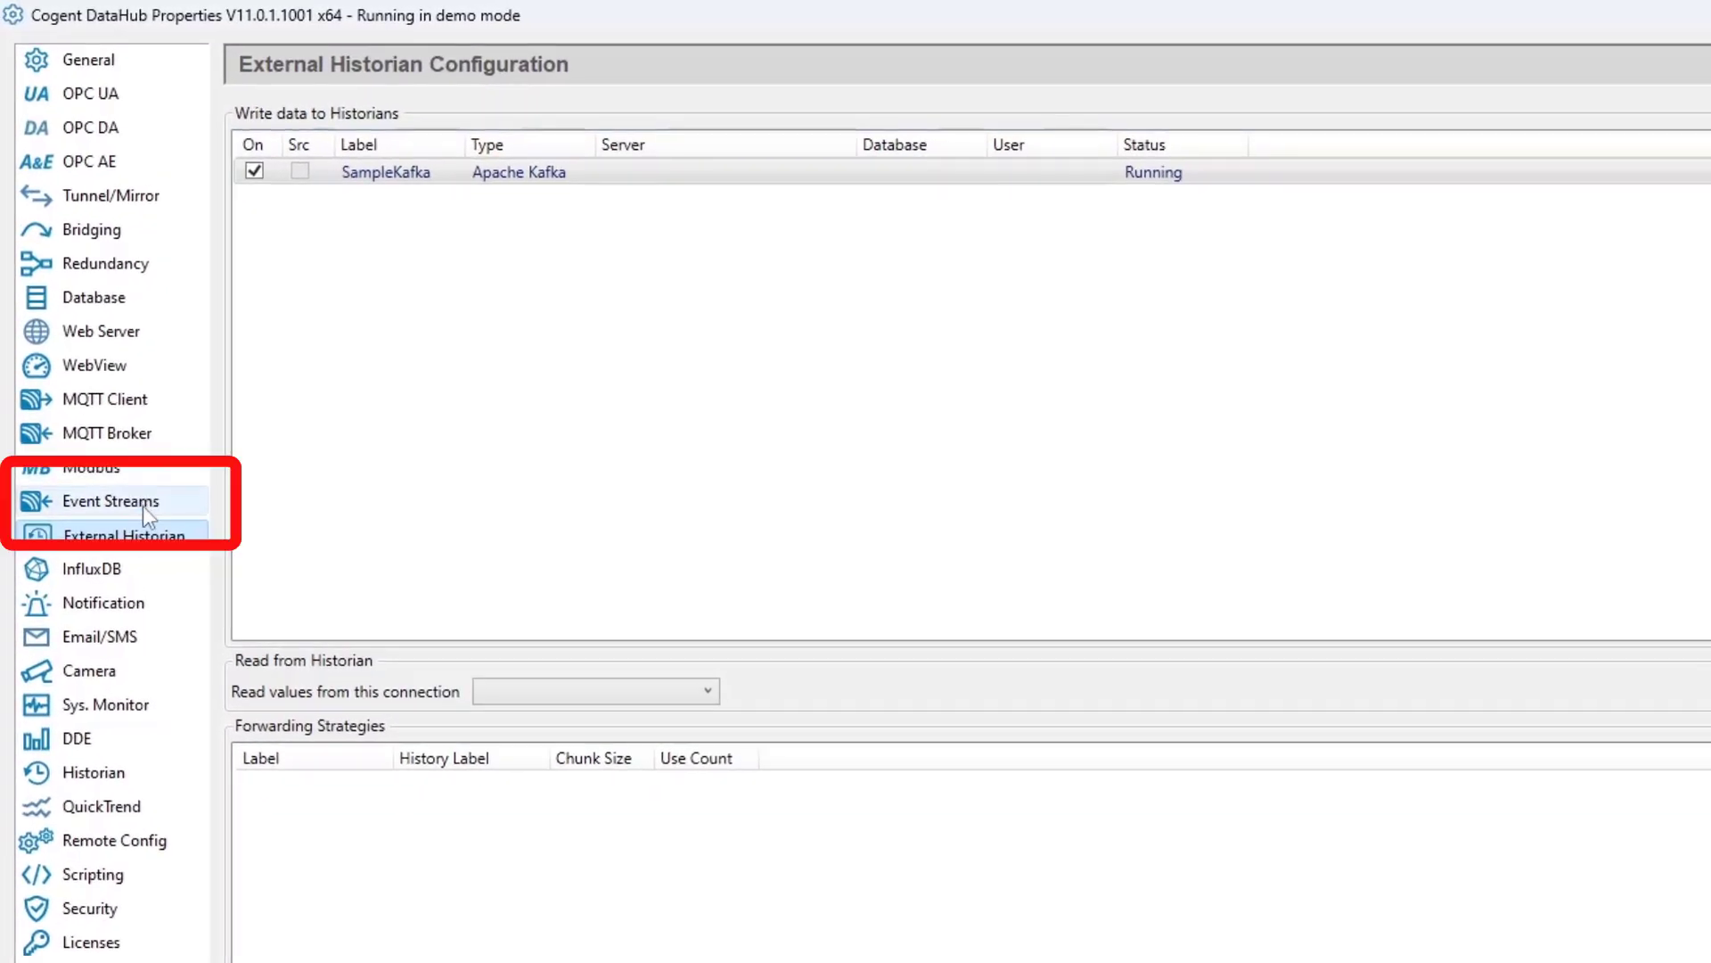
- Start a new event stream connection of type Apache Kafka
click(142, 505)
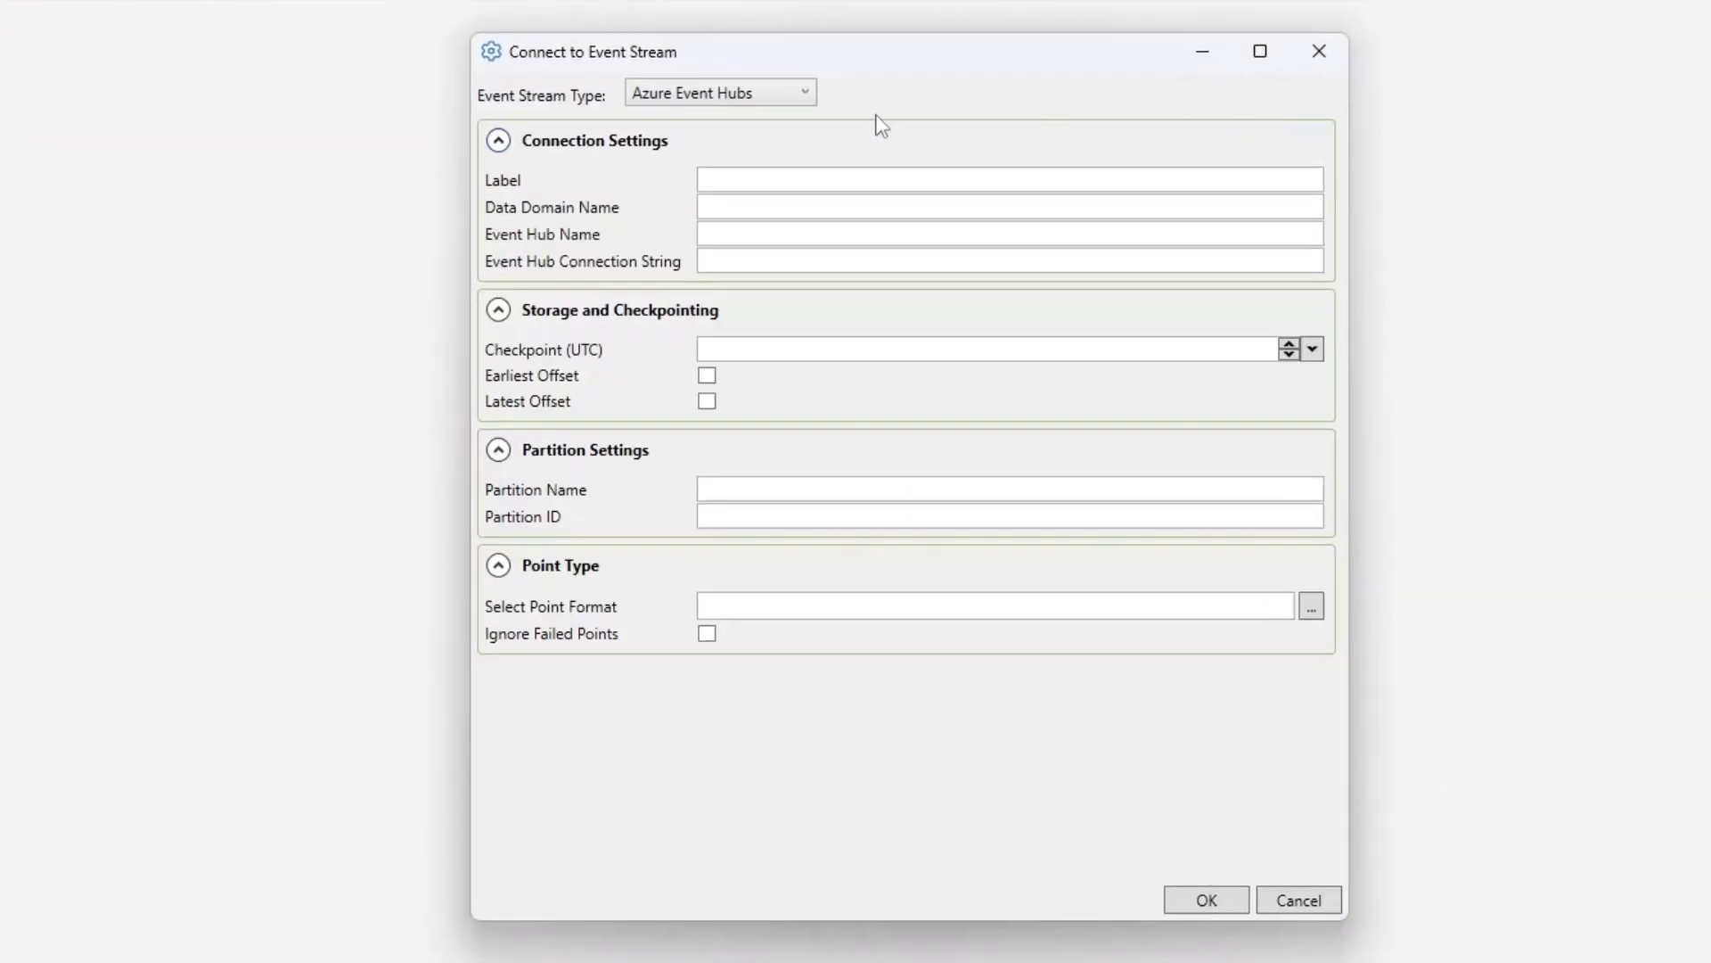
click(794, 93)
click(767, 140)
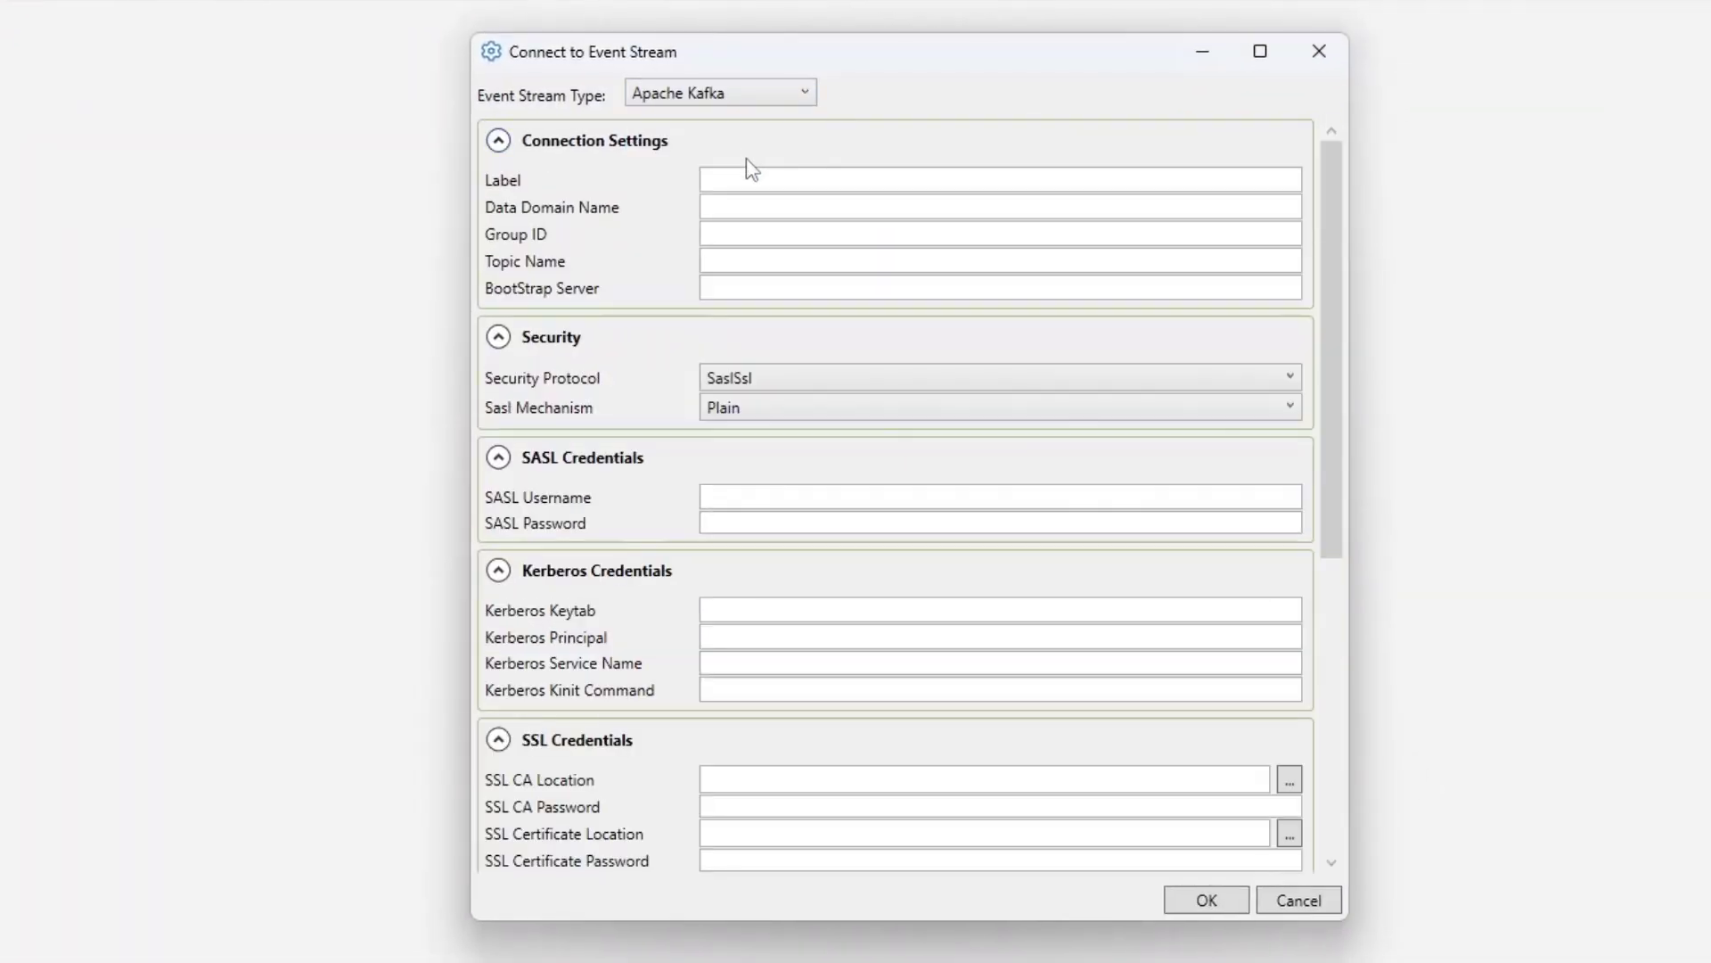
- Set the label to SampleKafkaRead, group ID KafkaTopicGroup, topic name KafkaTopic and bootstrap server localhost:9092
click(779, 177)
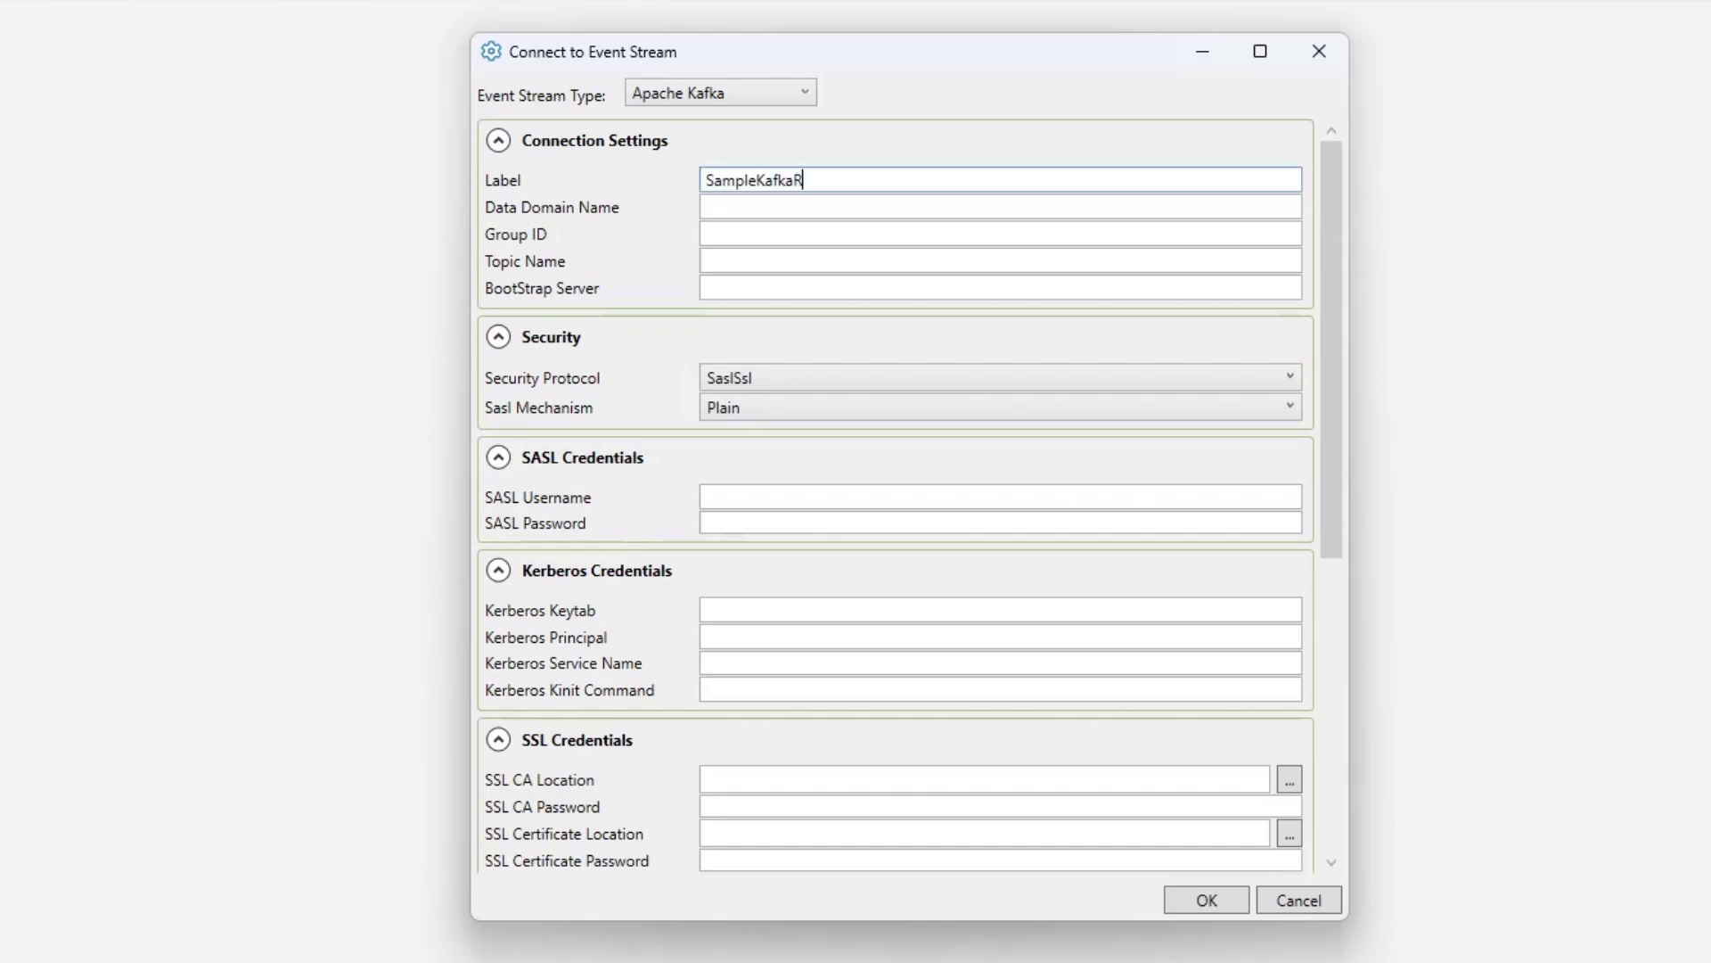
text(SampleKafkaRead)
key(Tab)
key(Tab)
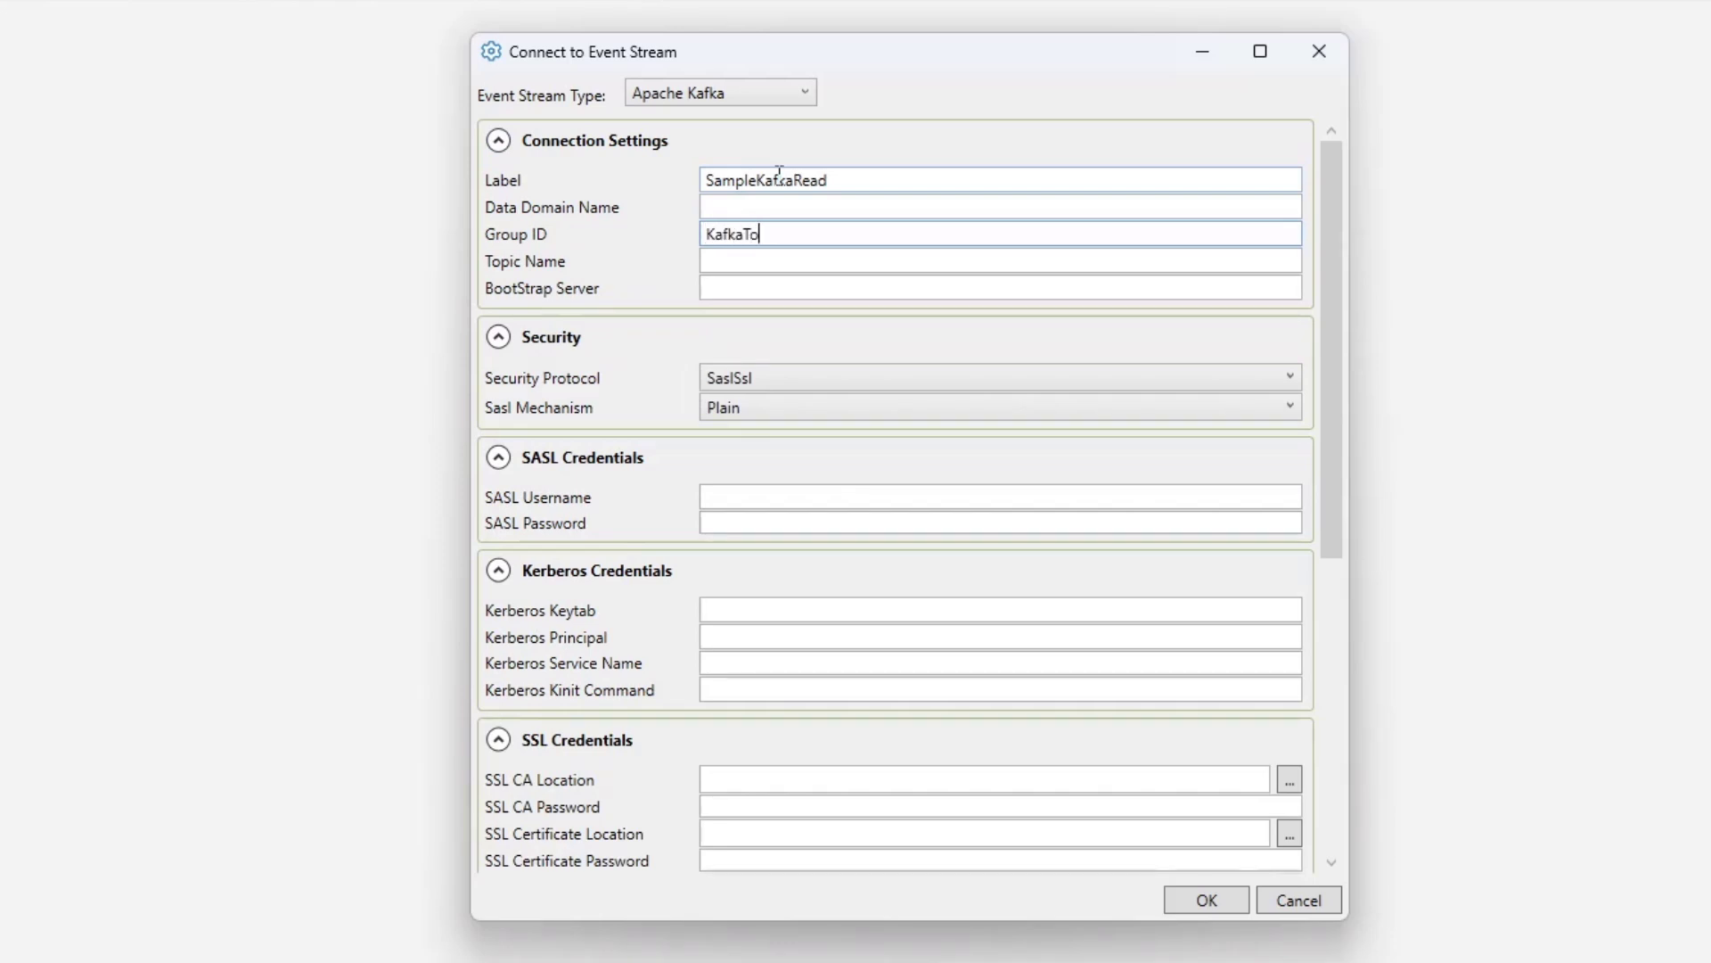
text(KafkaTopicGroup)
key(Tab)
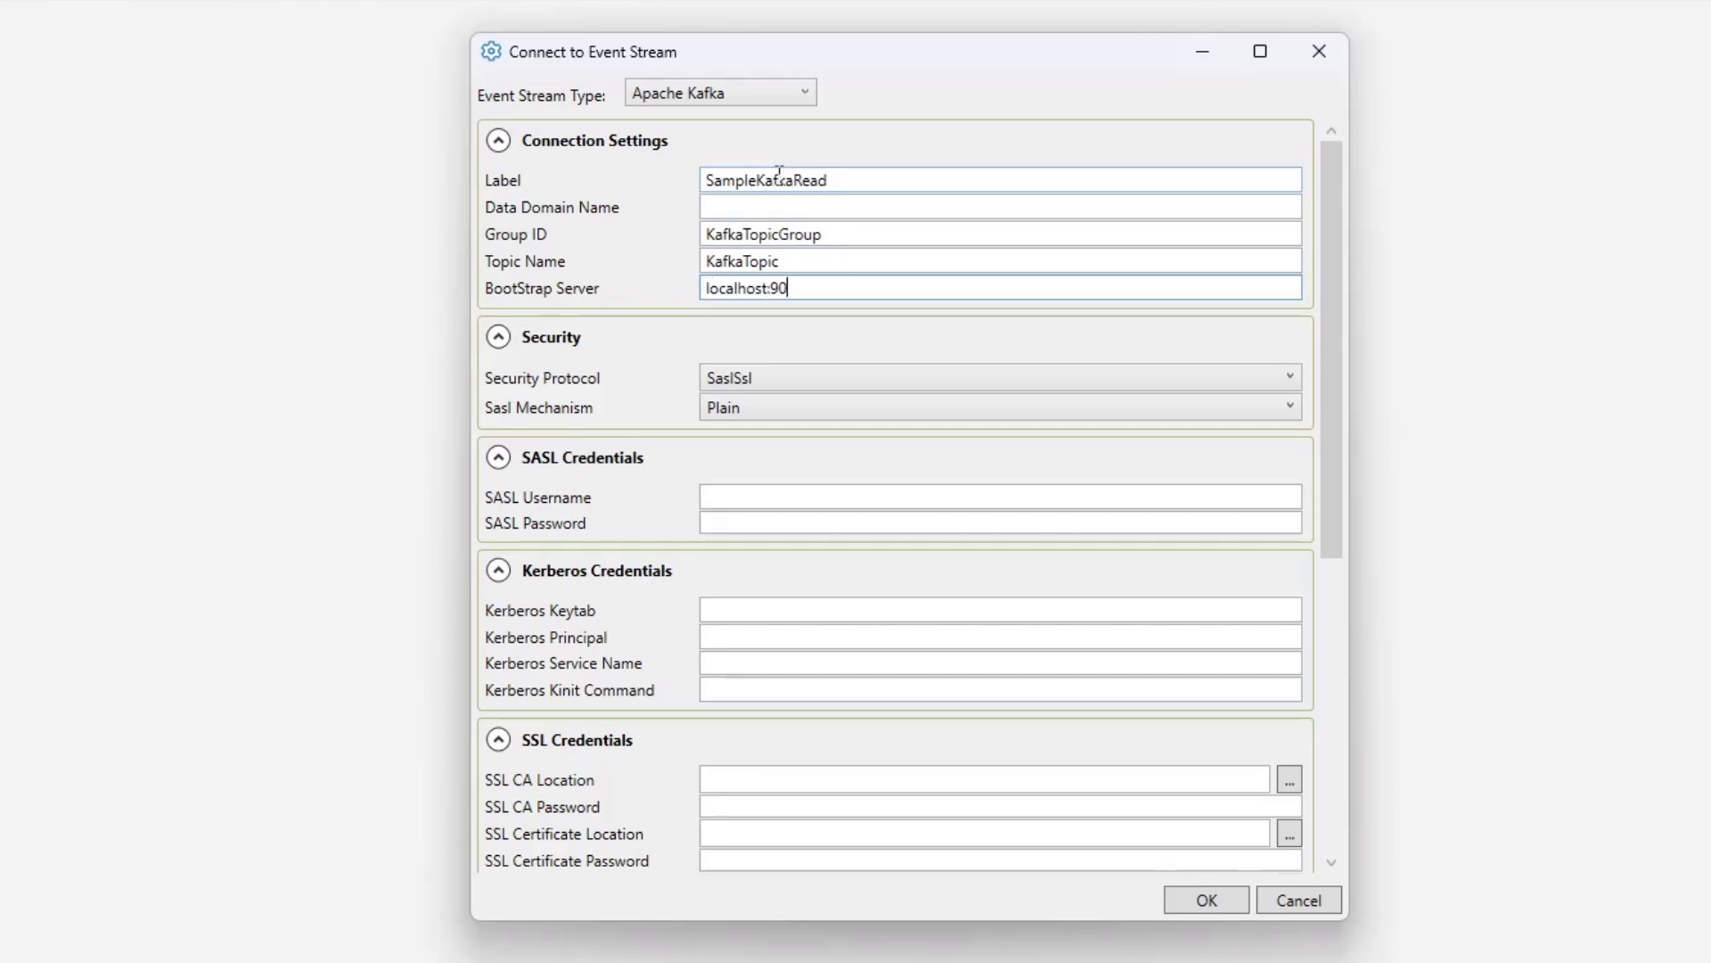
click(829, 235)
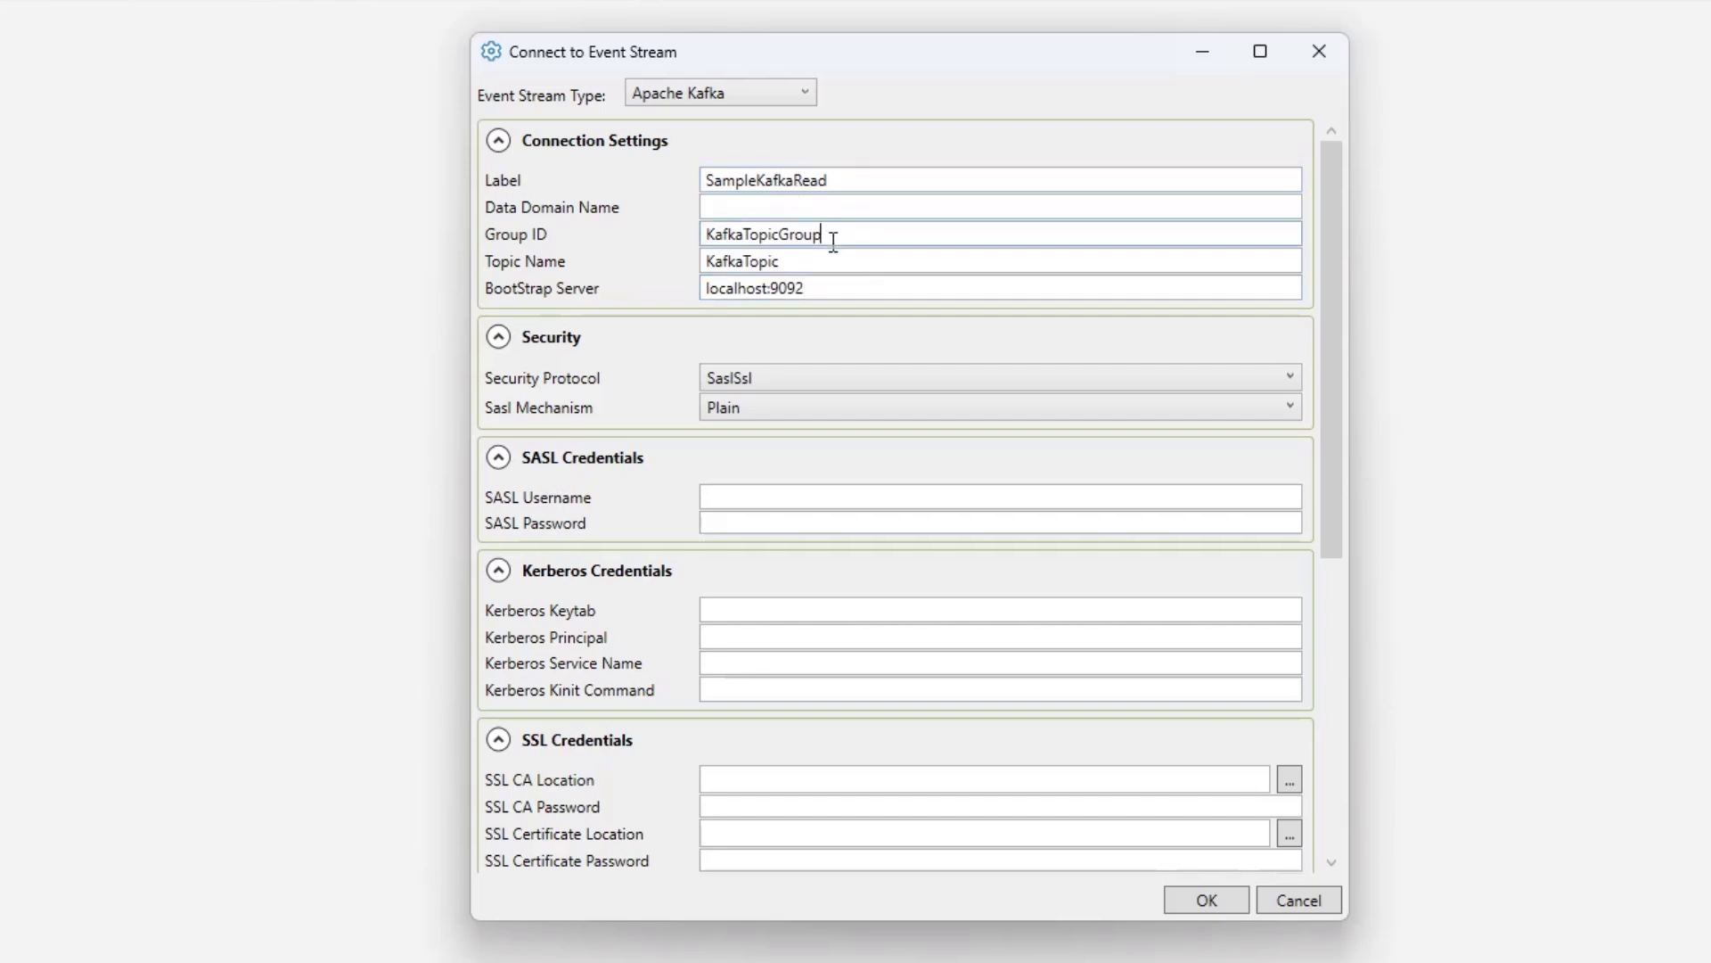
click(825, 207)
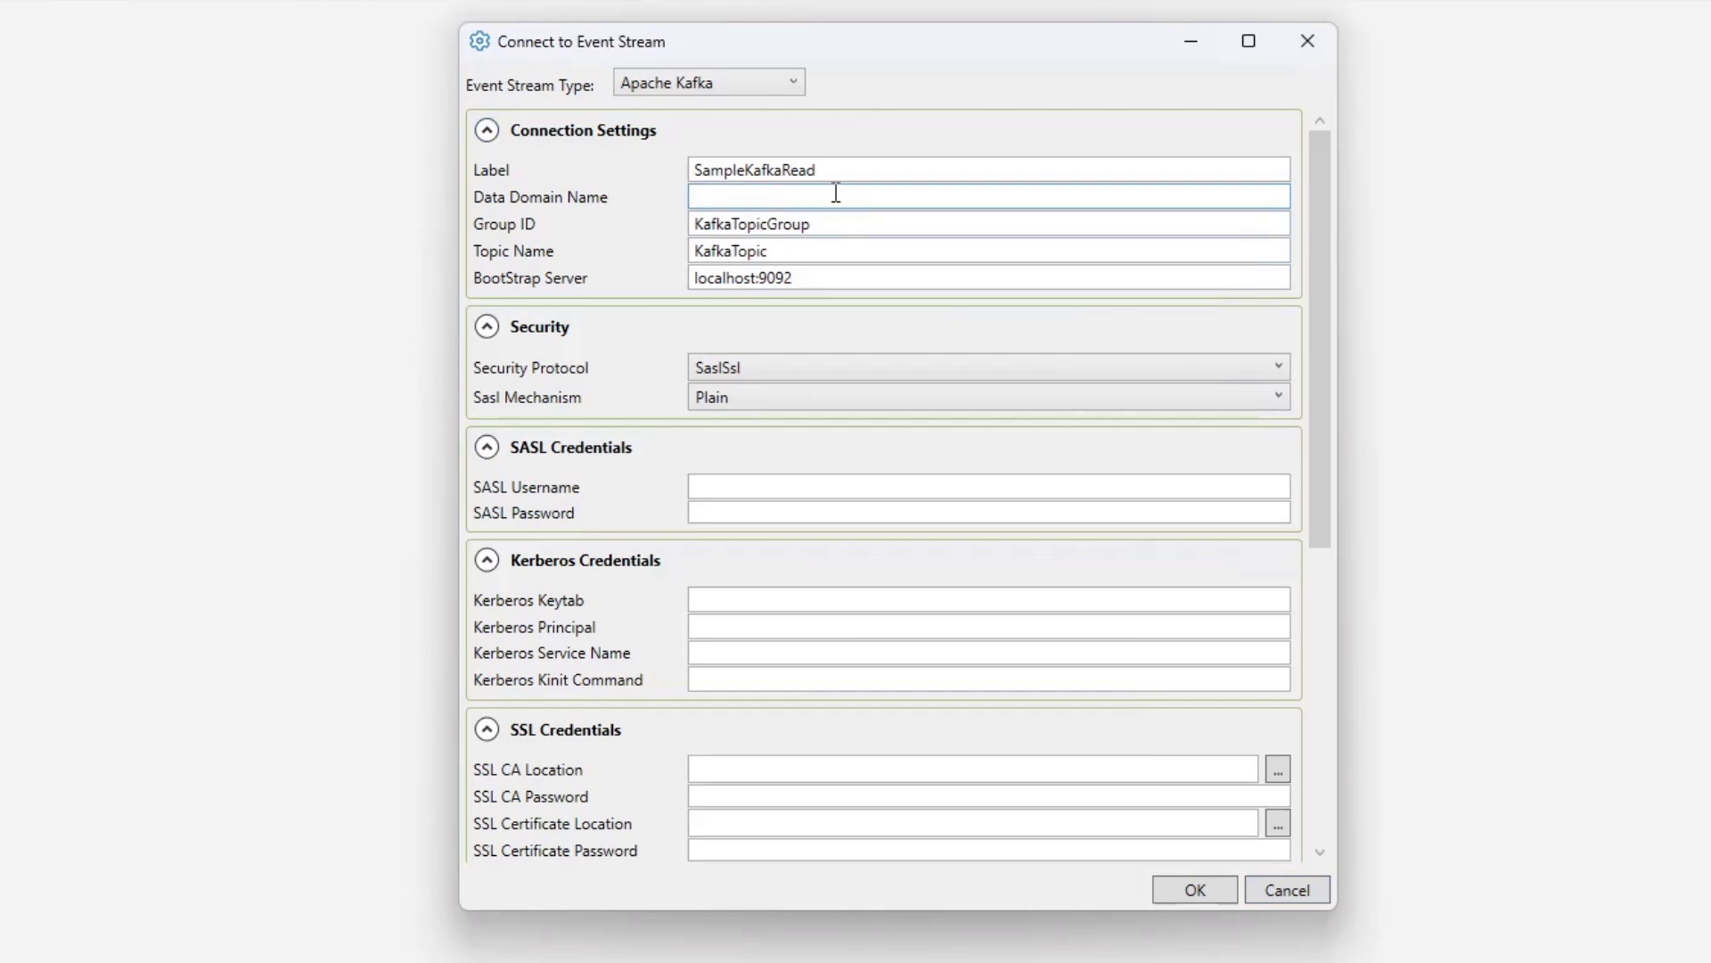
- Set the security protocol to Plaintext, keeping the SASL mechanism as Plain
click(1073, 367)
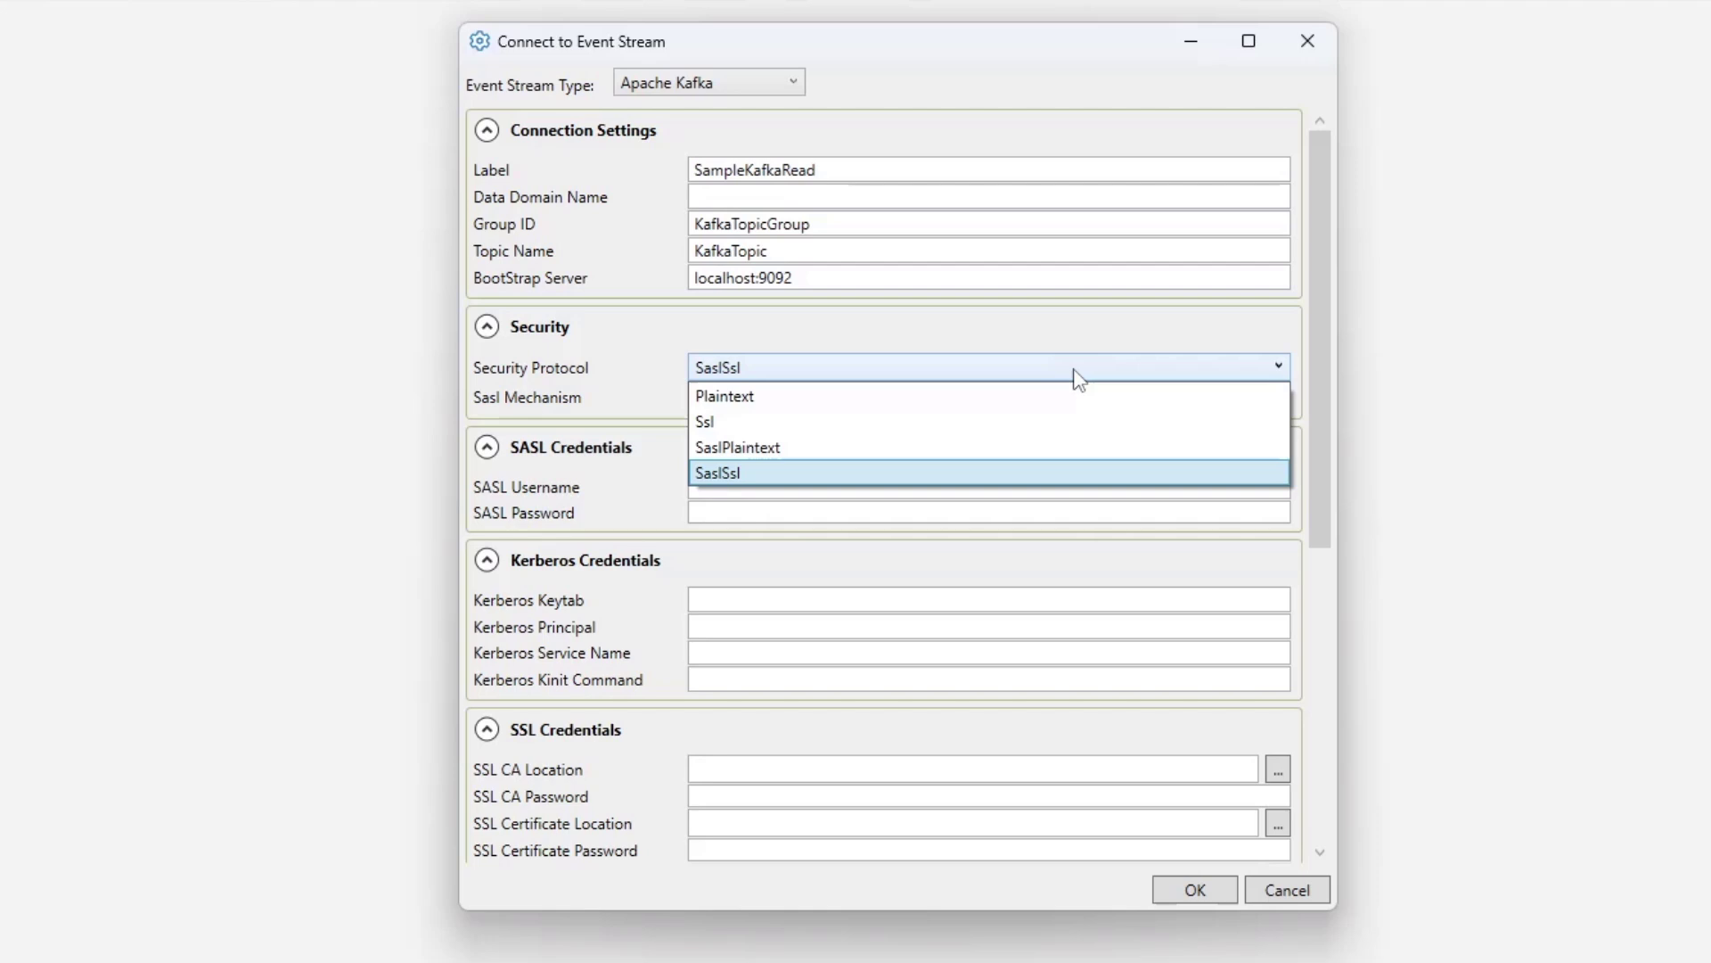
click(852, 395)
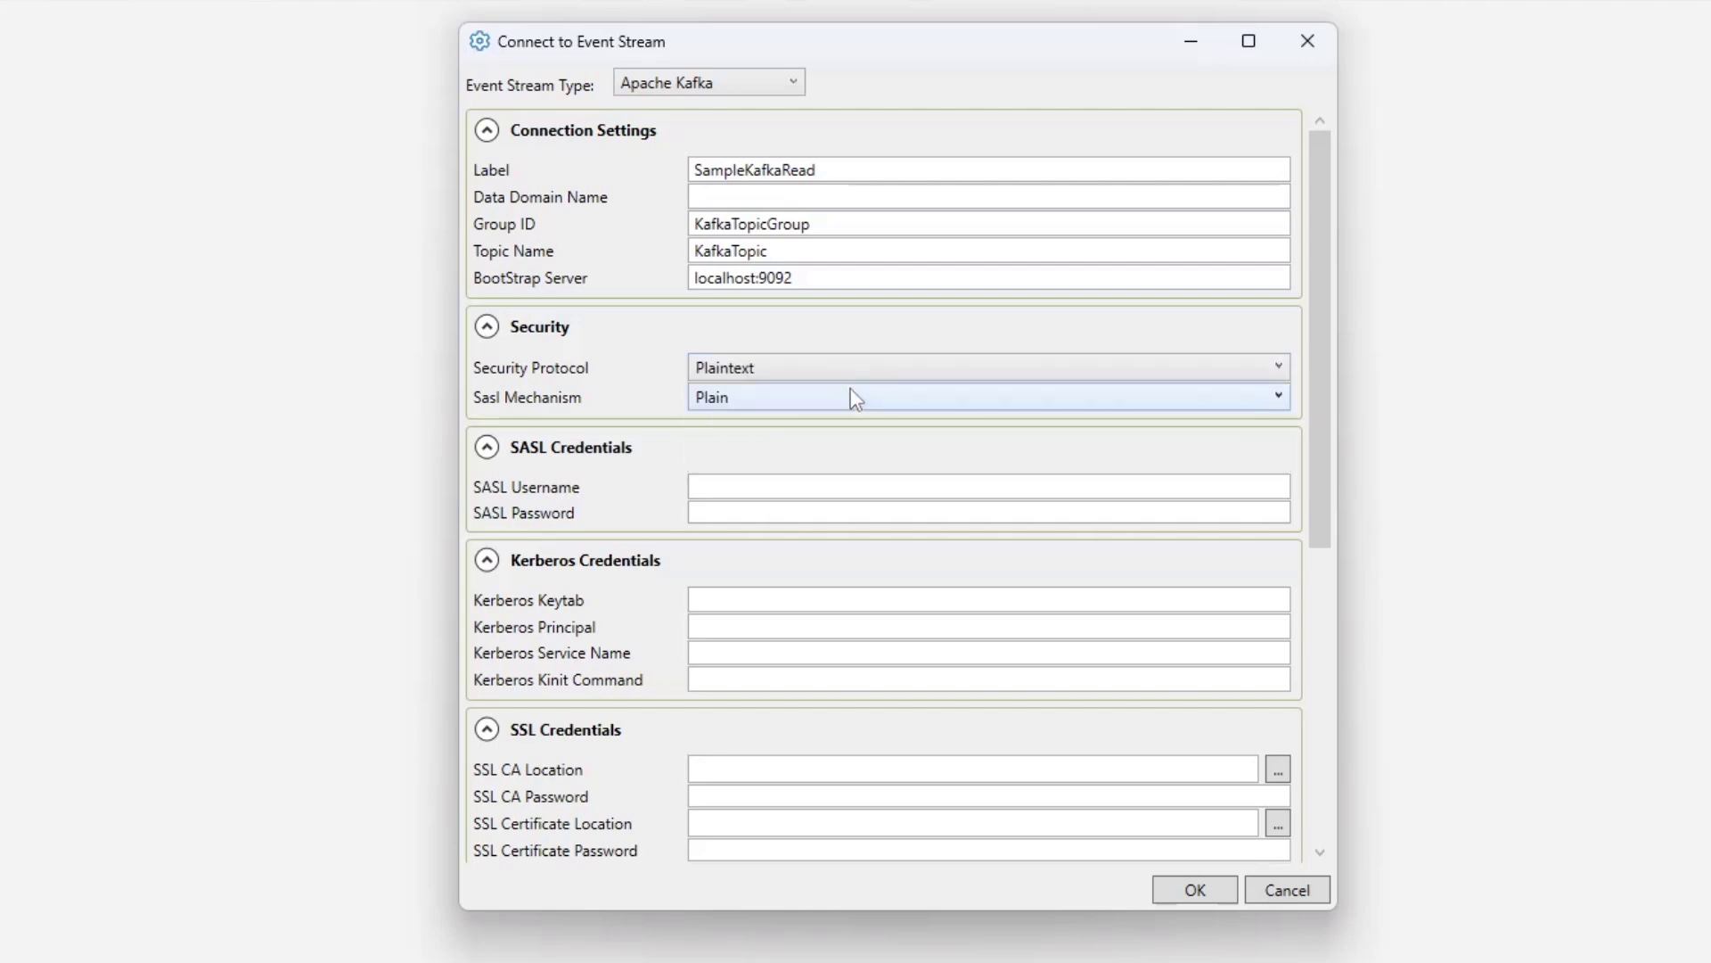
click(788, 394)
click(784, 450)
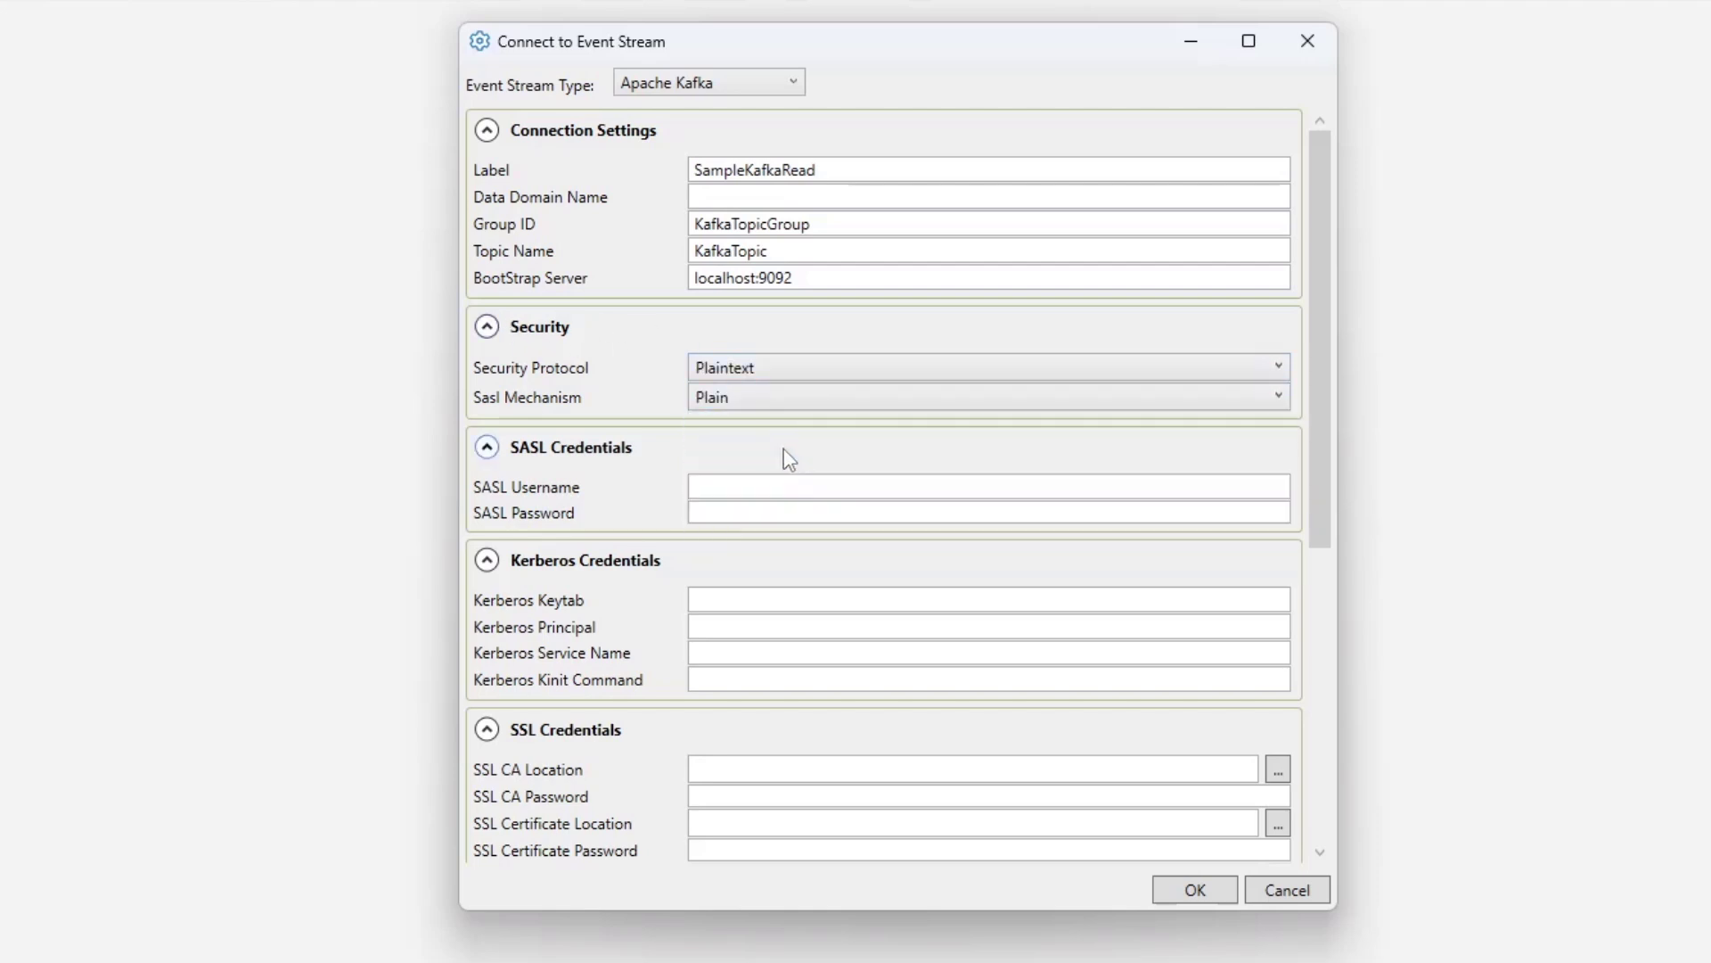
- Collapse the SASL Credentials, Kerberos Credentials, SSL Credentials and Event Hubs with Kafka sections
click(567, 446)
click(556, 497)
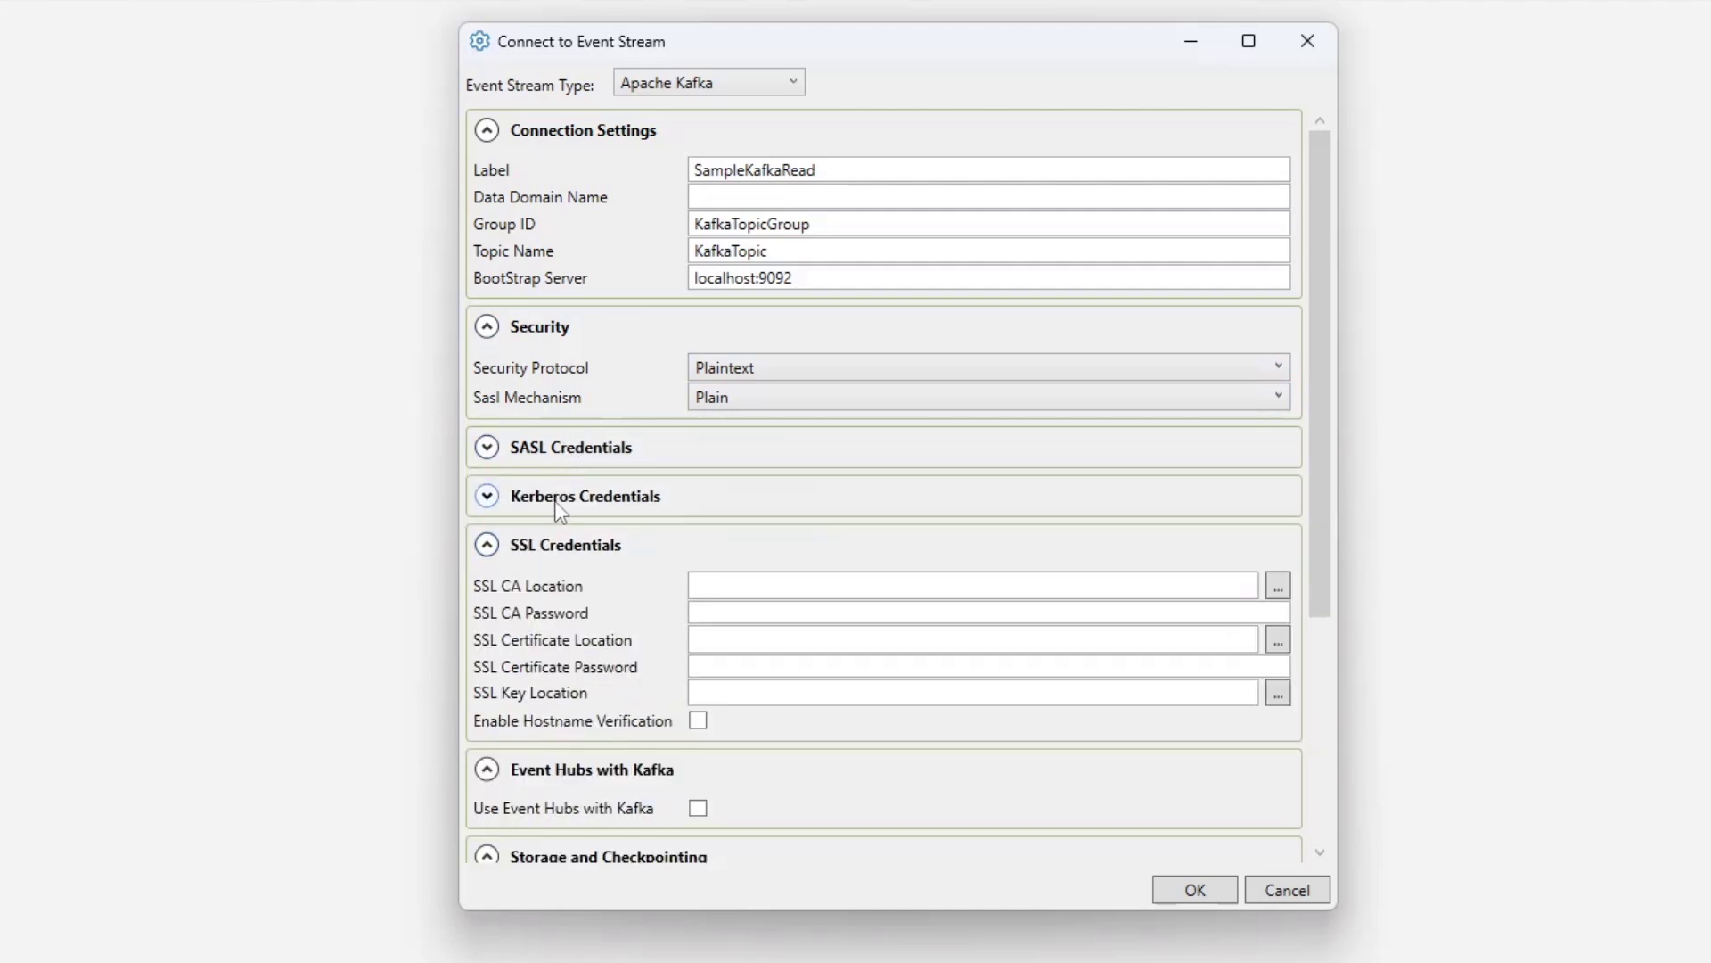
click(548, 546)
scroll(624, 517, down, 3)
click(593, 467)
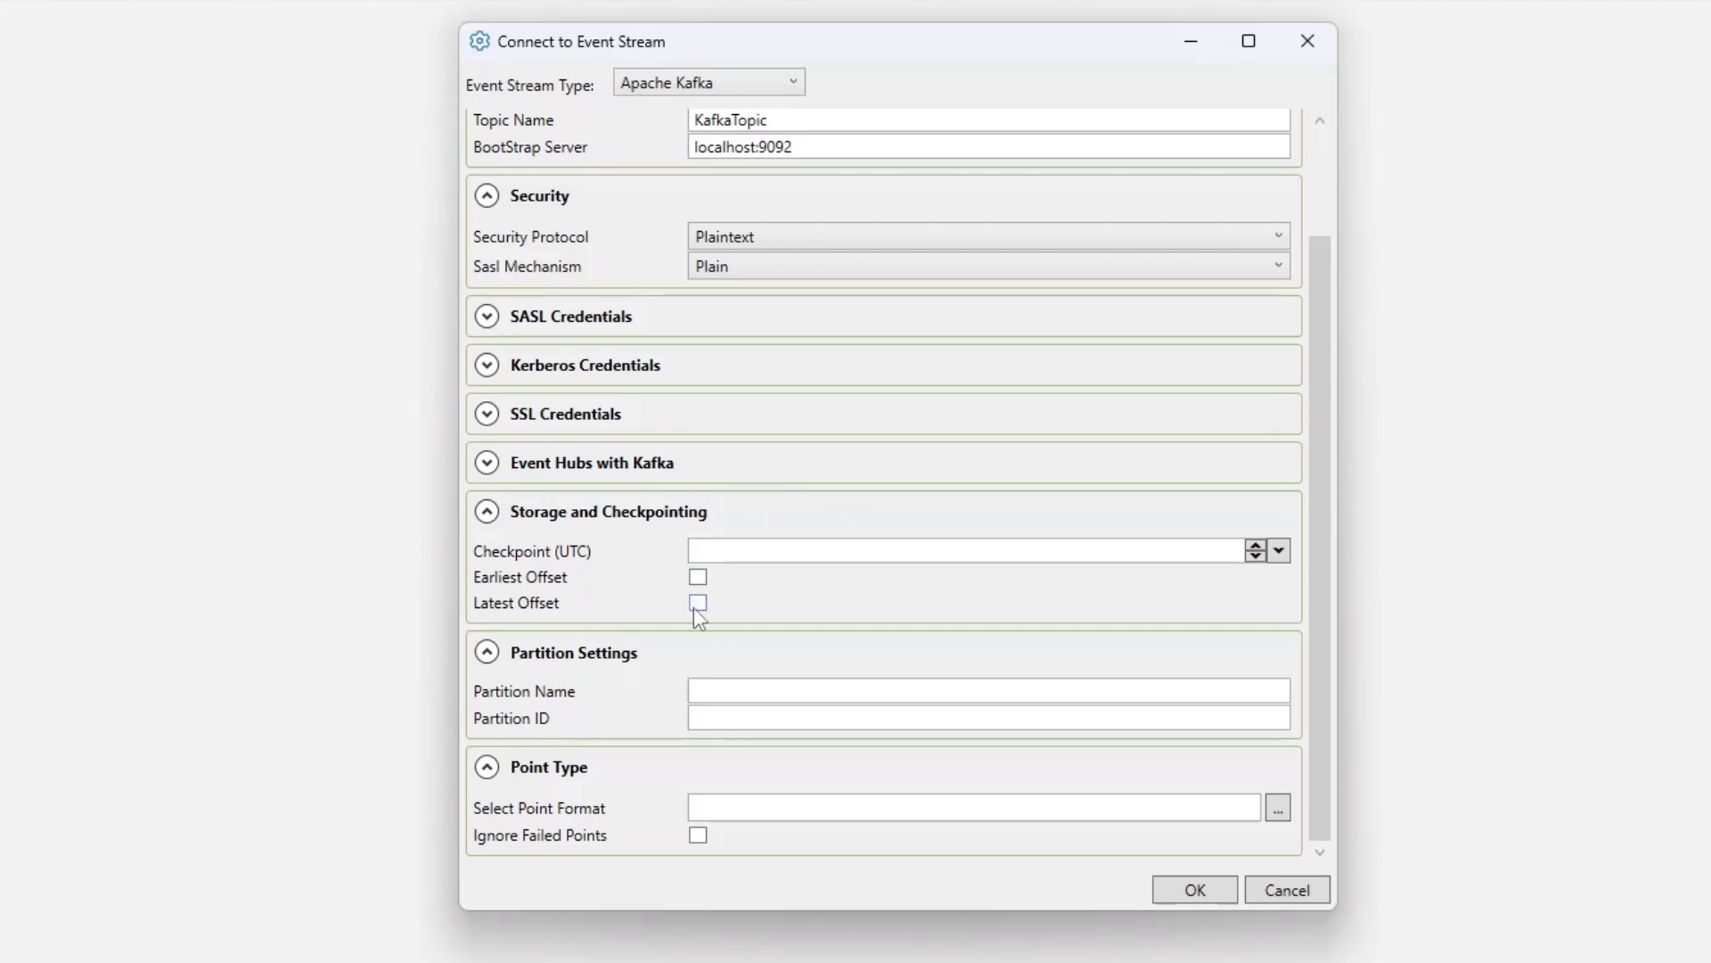
- Enable Earliest Offset under Storage and Checkpointing and collapse the Partition Settings section
click(1279, 551)
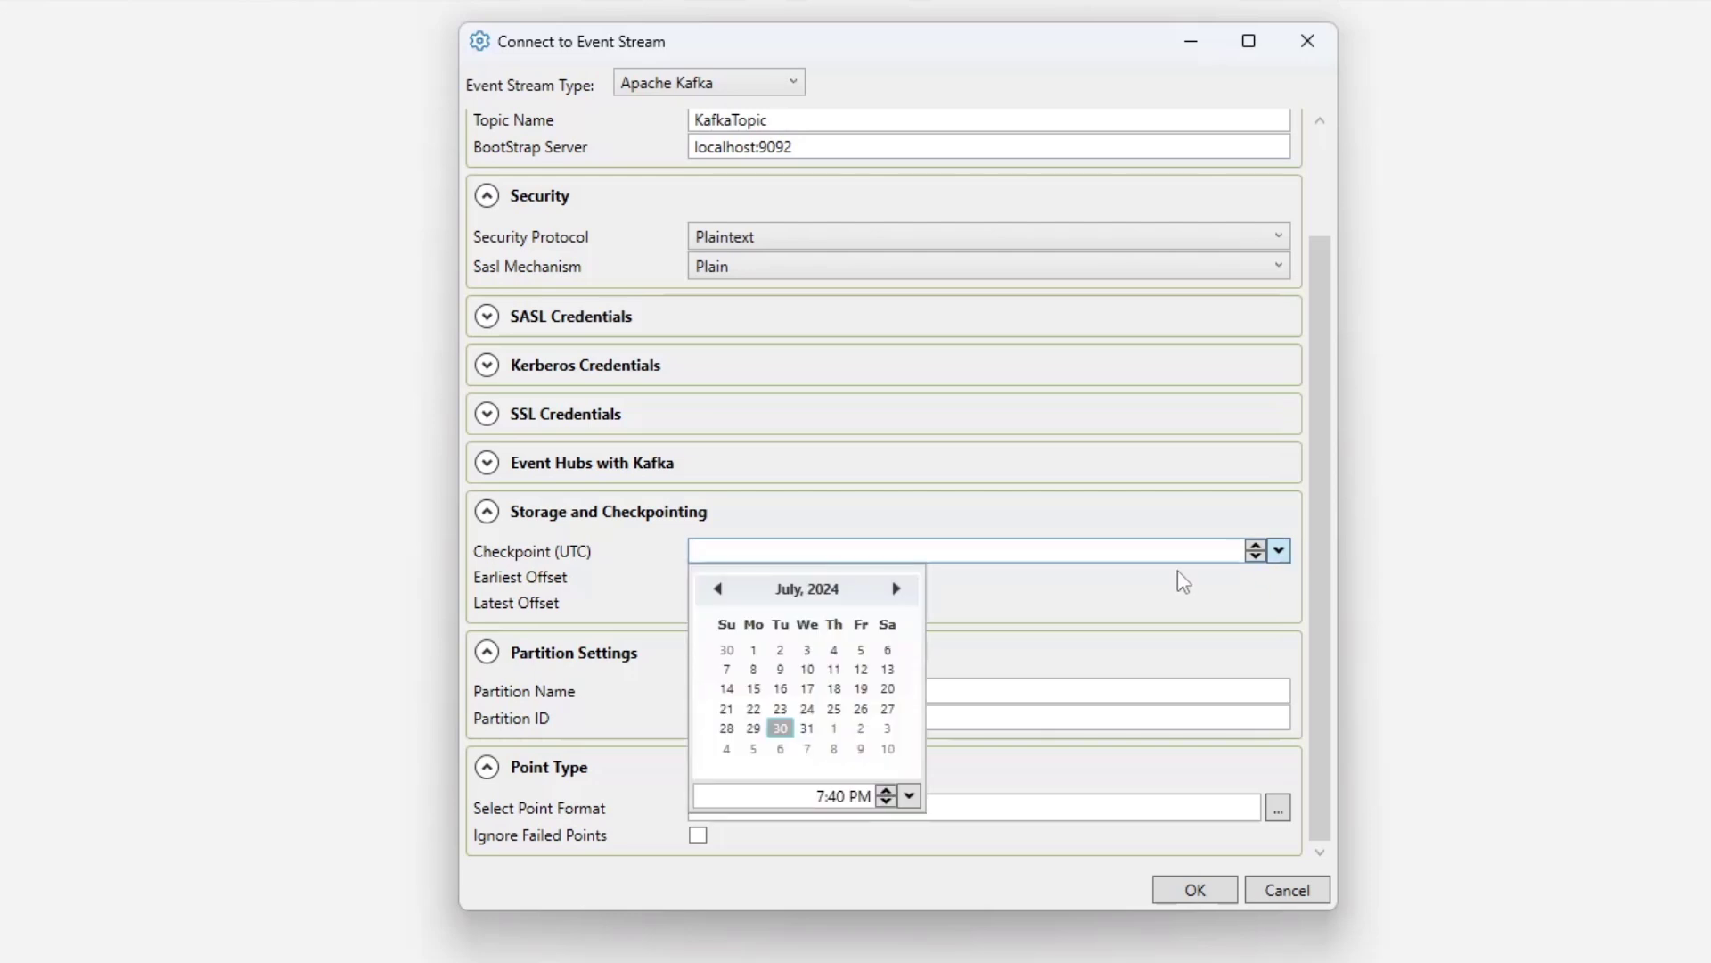
click(983, 606)
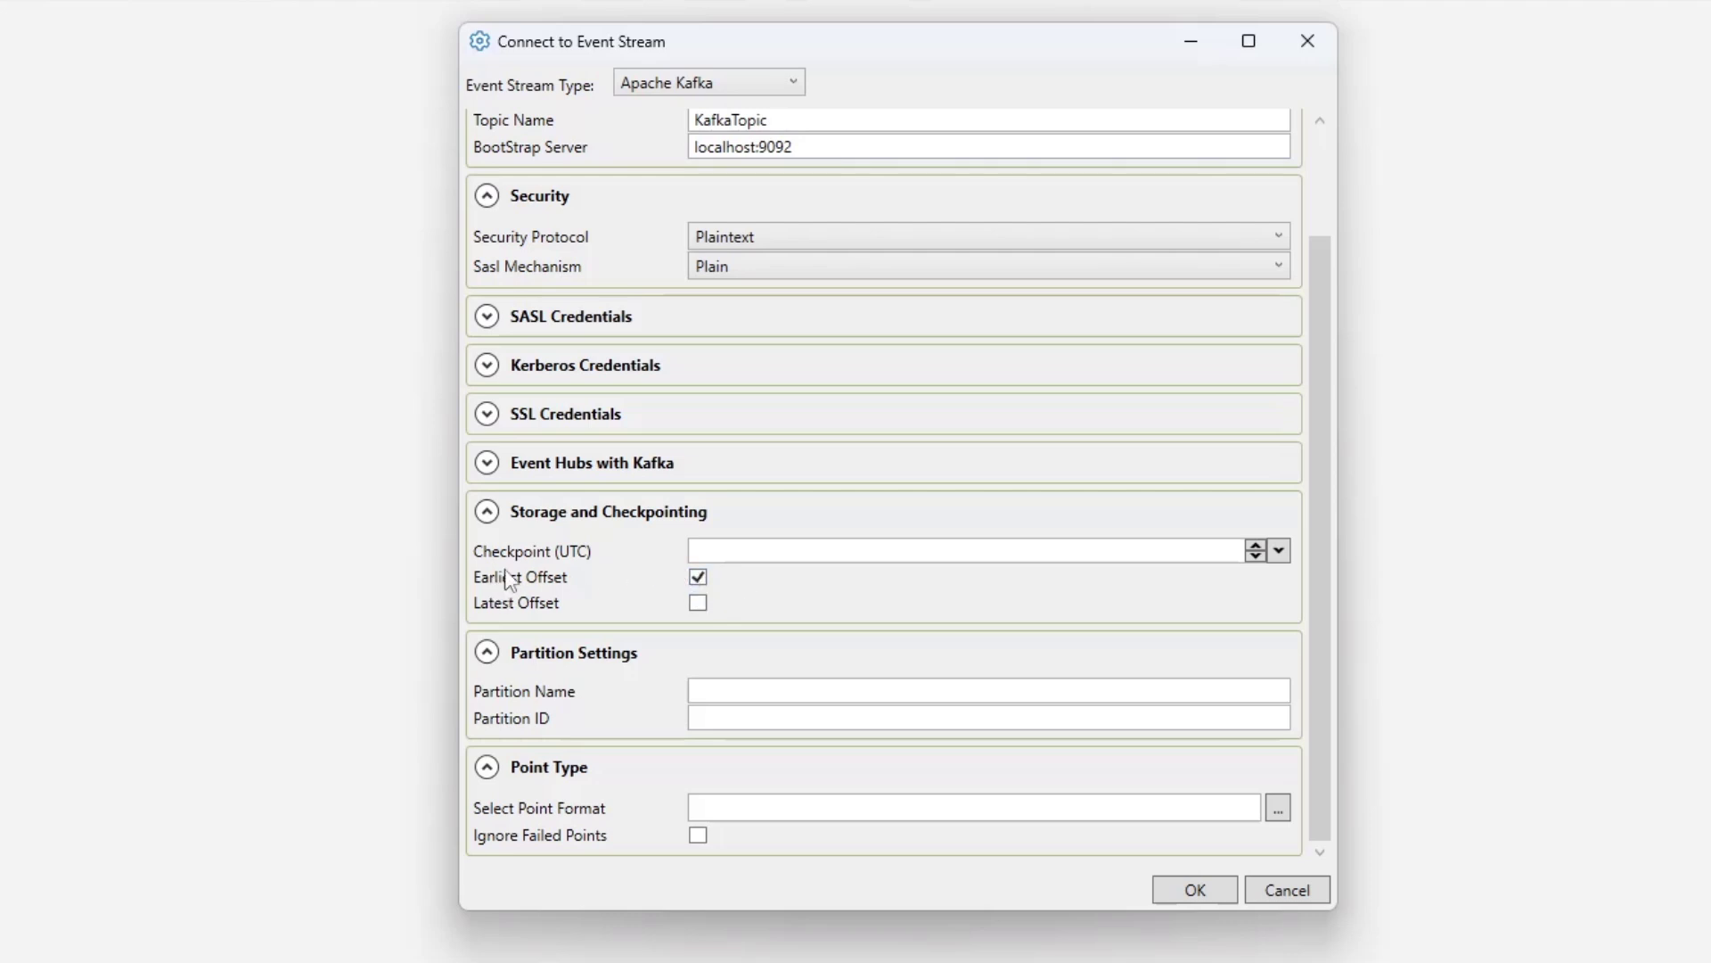
click(564, 658)
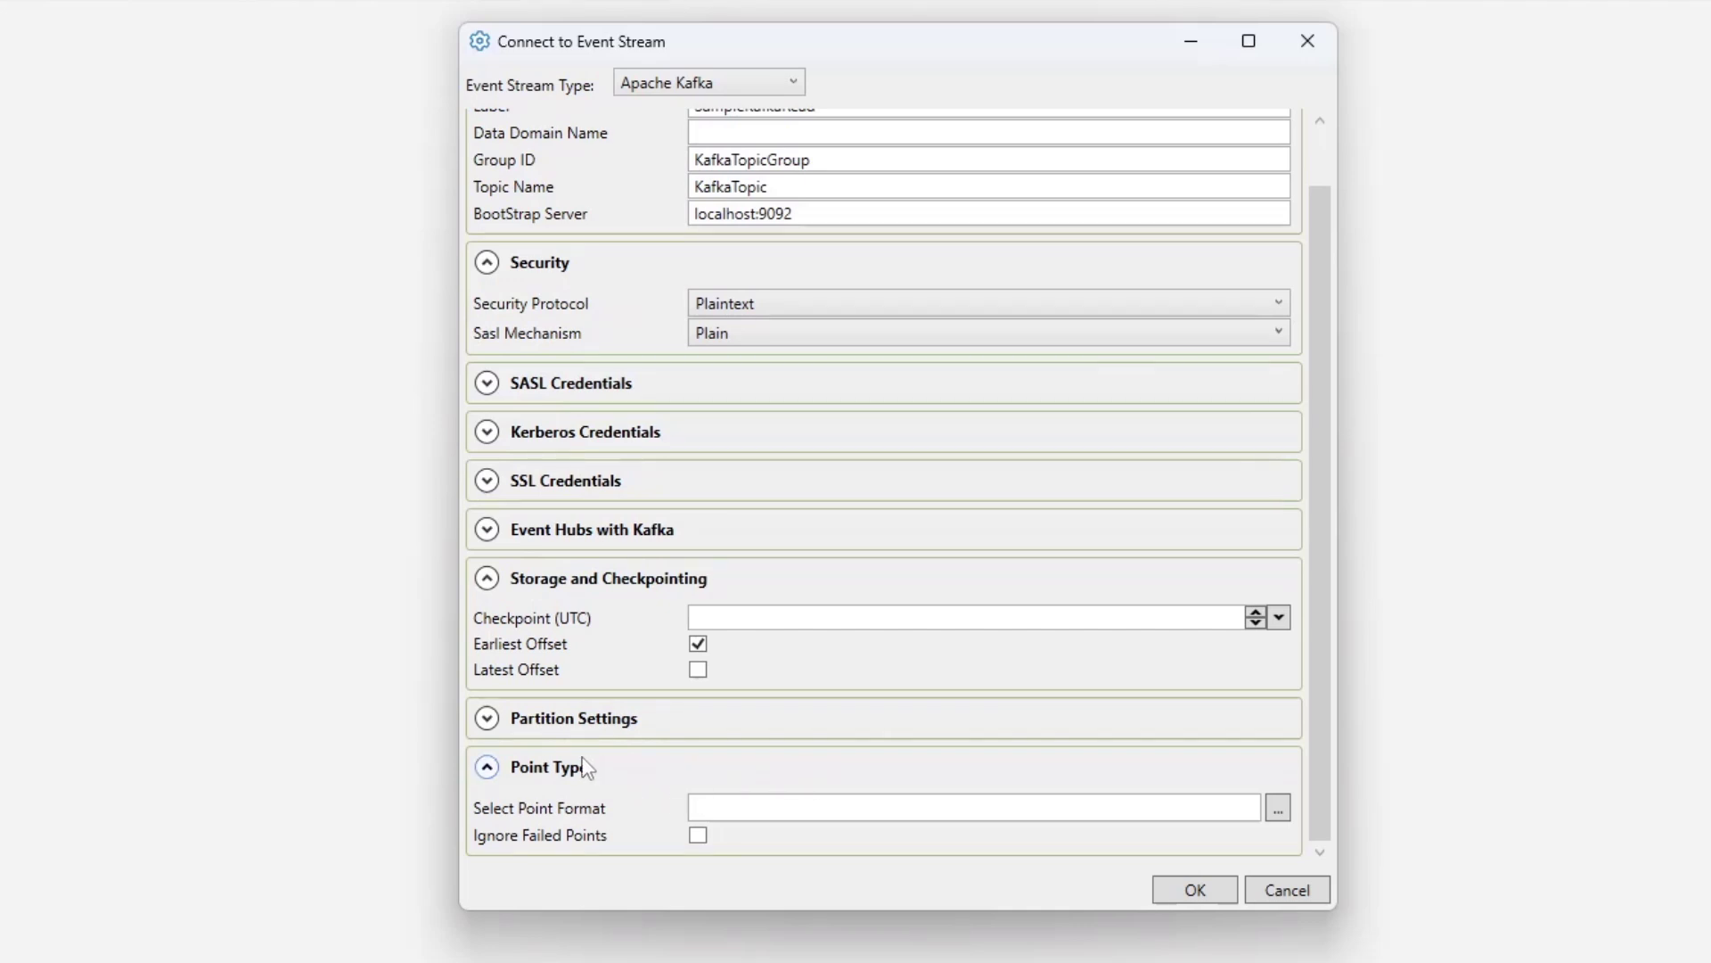
- Open the point format editor, maximize it, and add the SinglePoint template as a JSON schema
click(1278, 807)
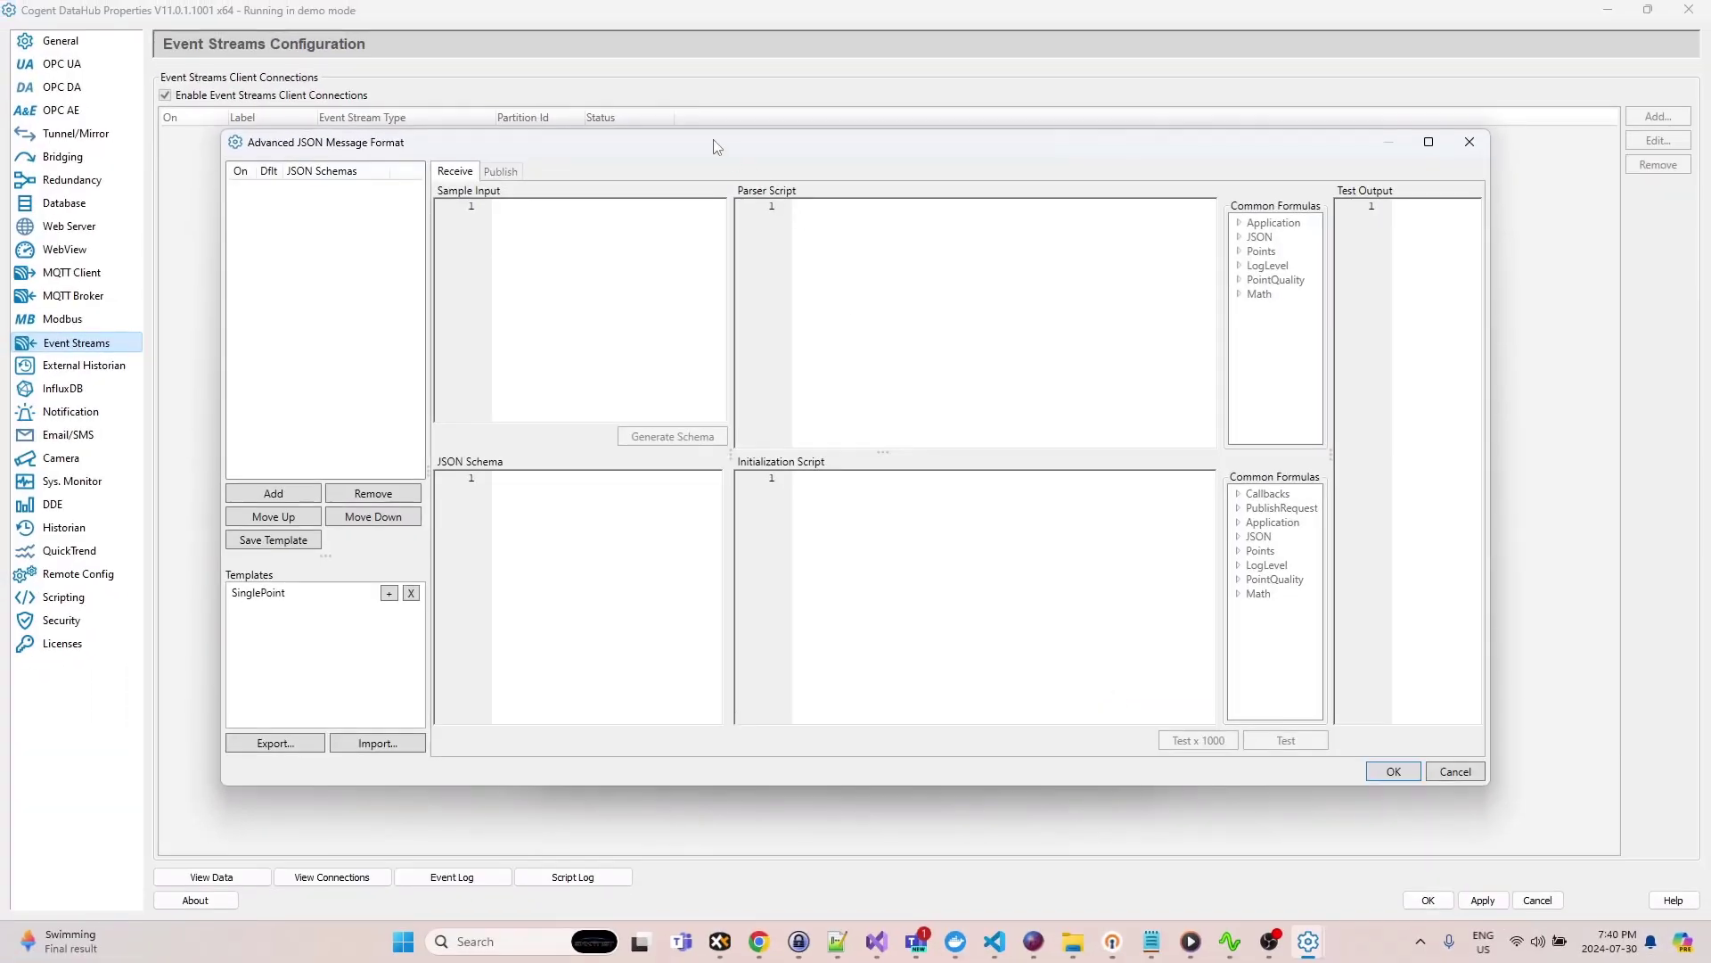
double_click(581, 143)
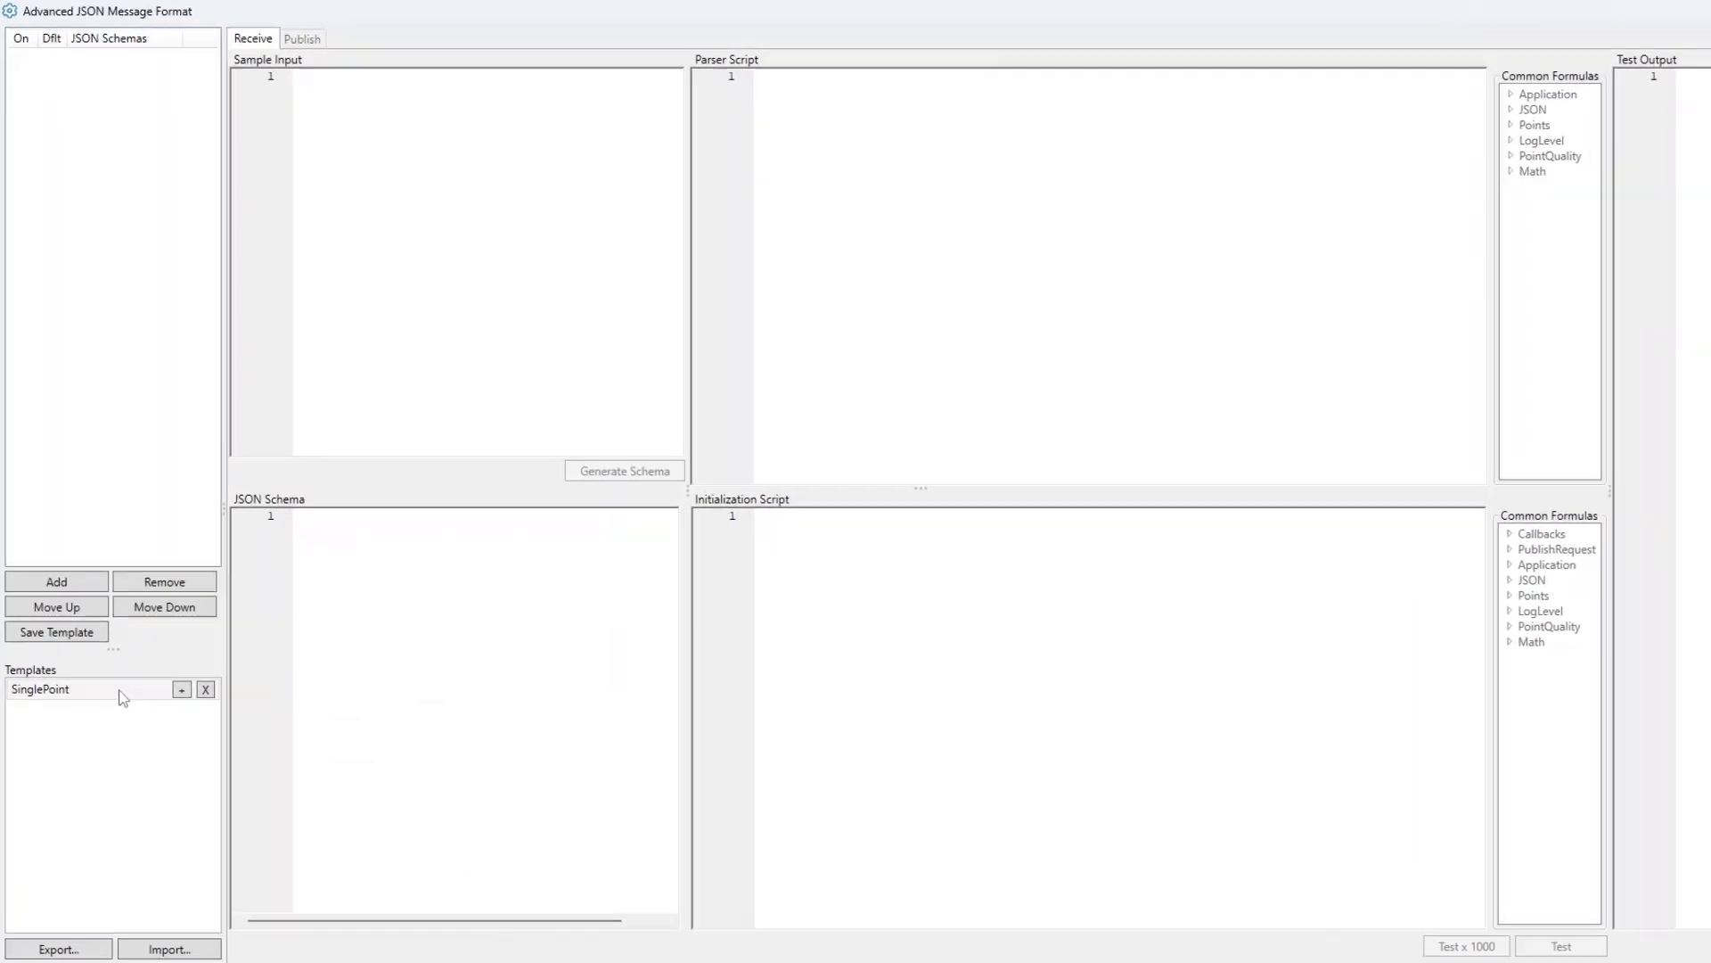
double_click(112, 639)
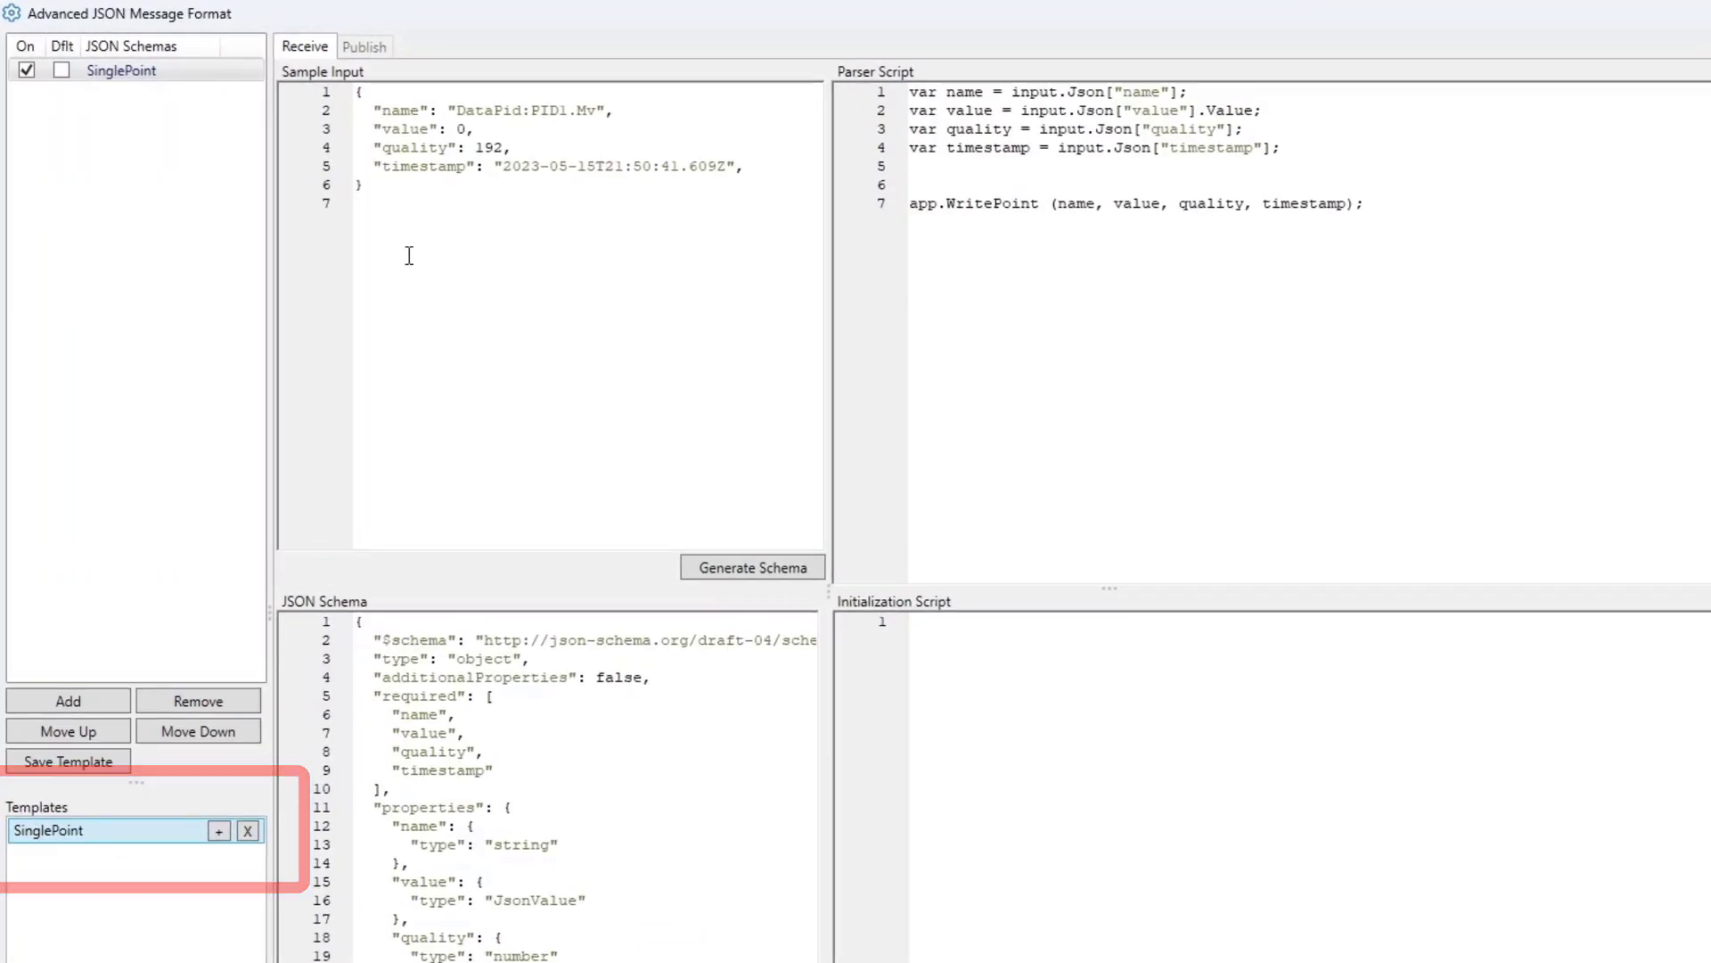
- Examine the sample input and the JSON schema types for name, value, quality and timestamp
drag(408, 260, 320, 95)
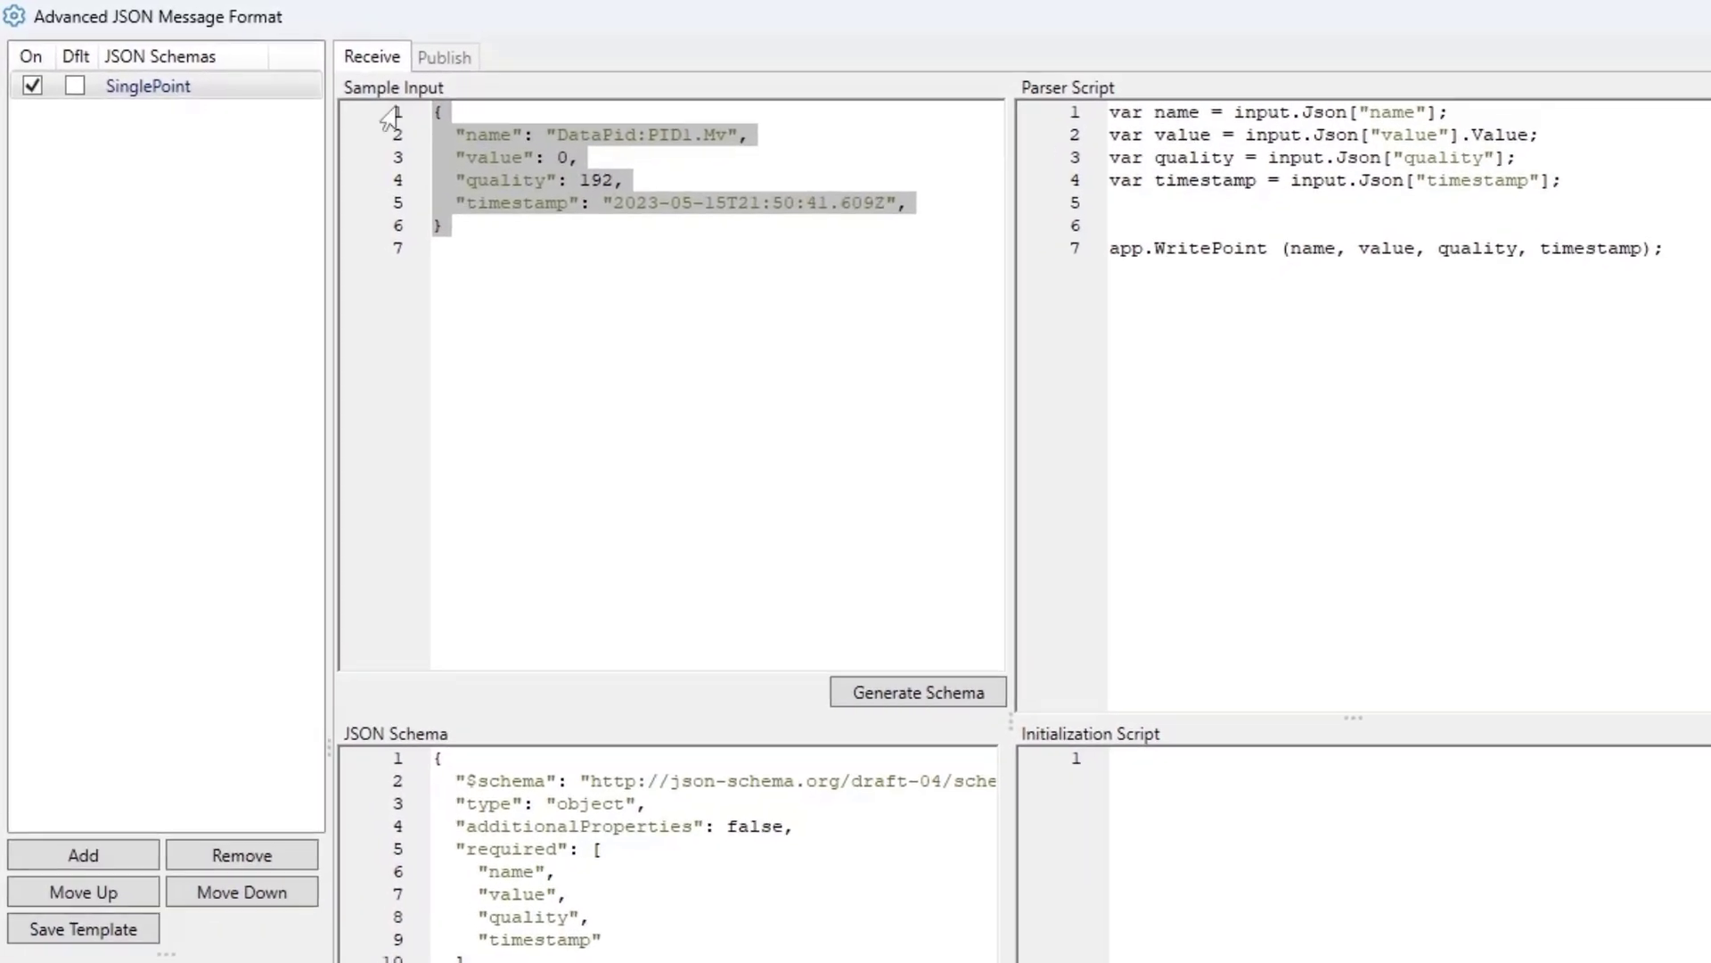
click(525, 262)
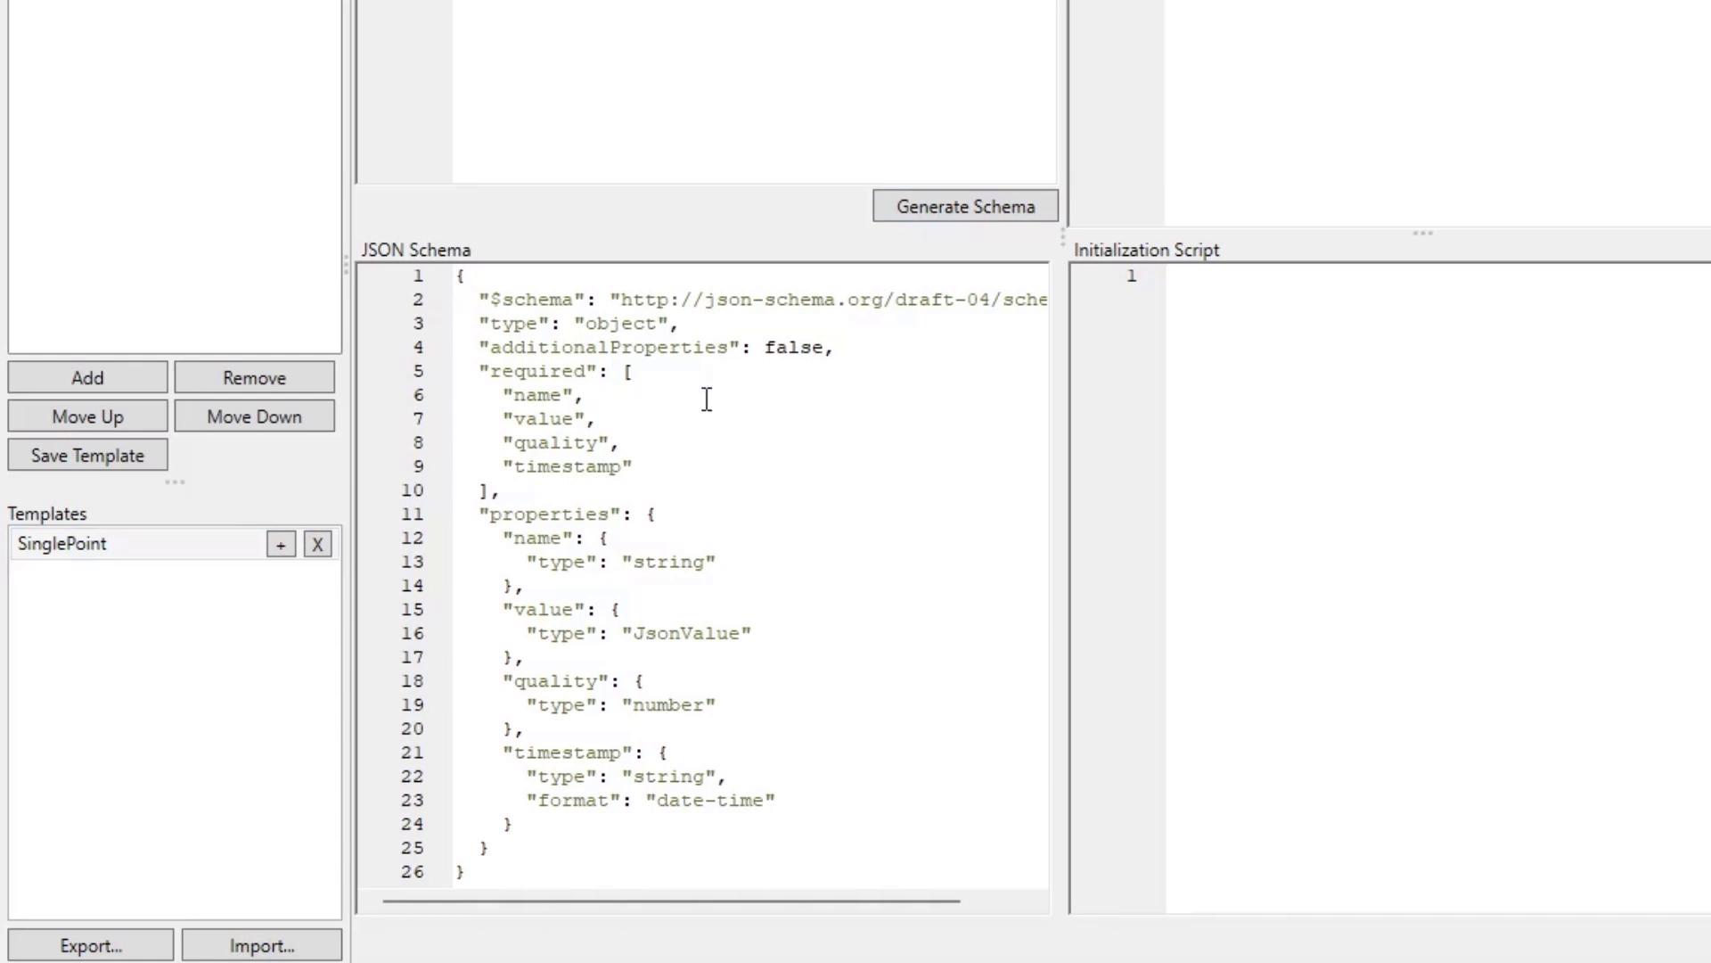
double_click(665, 564)
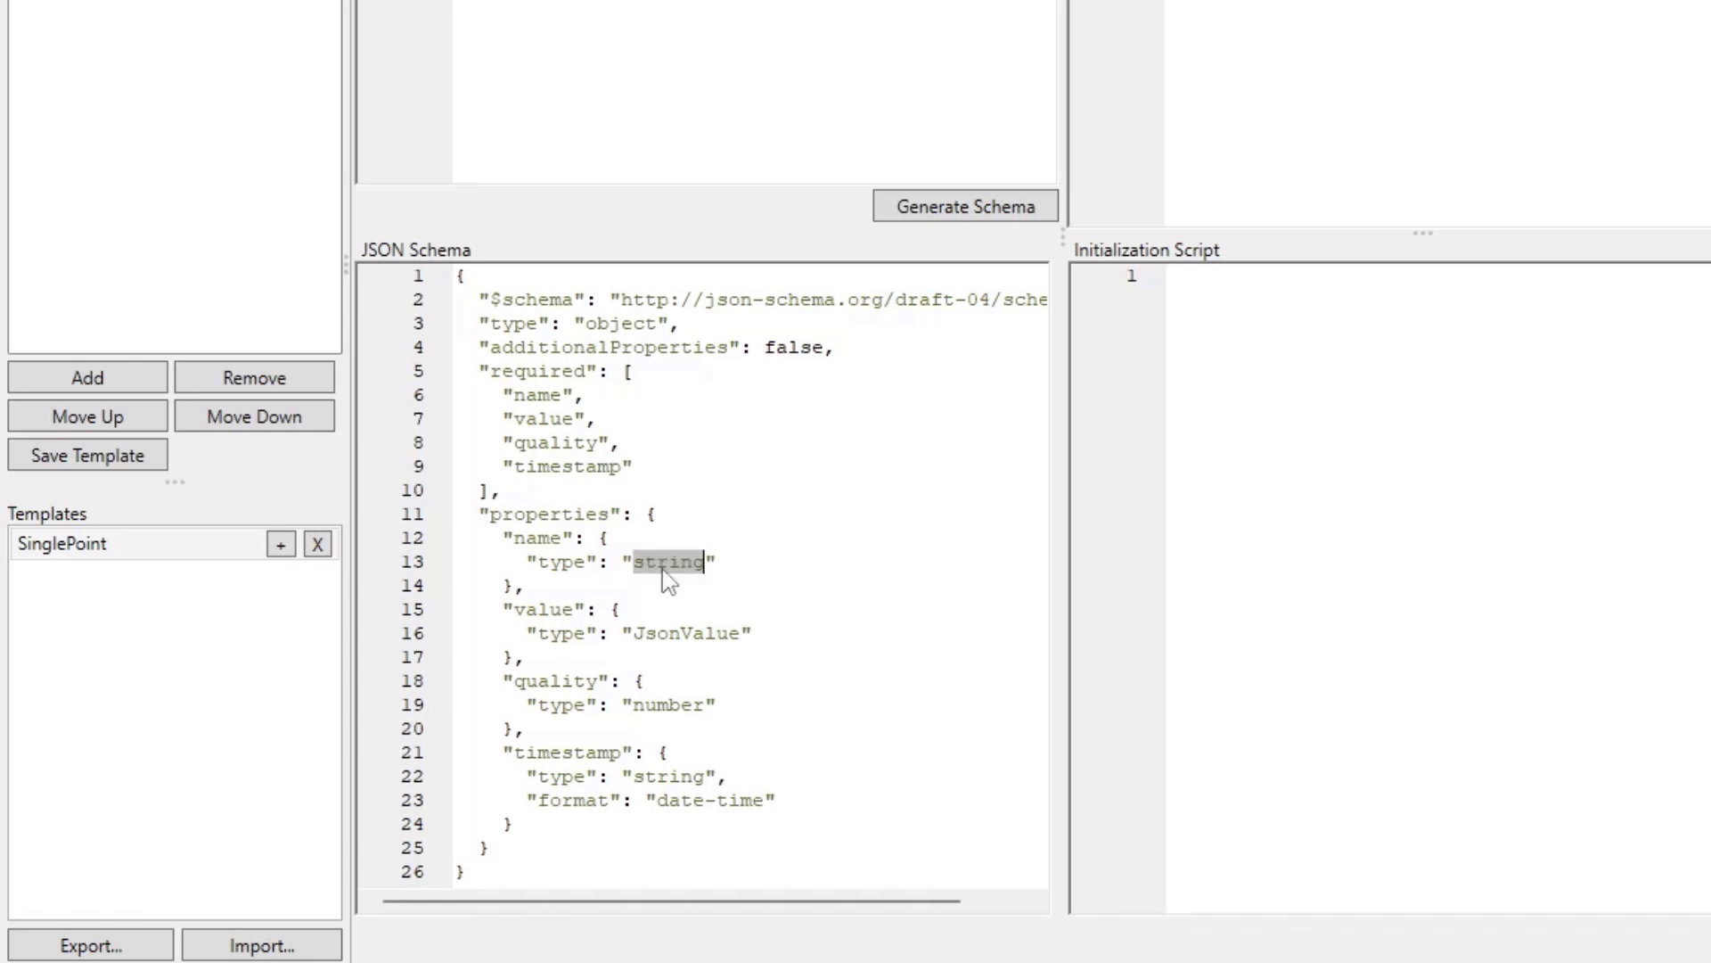
double_click(659, 633)
double_click(665, 705)
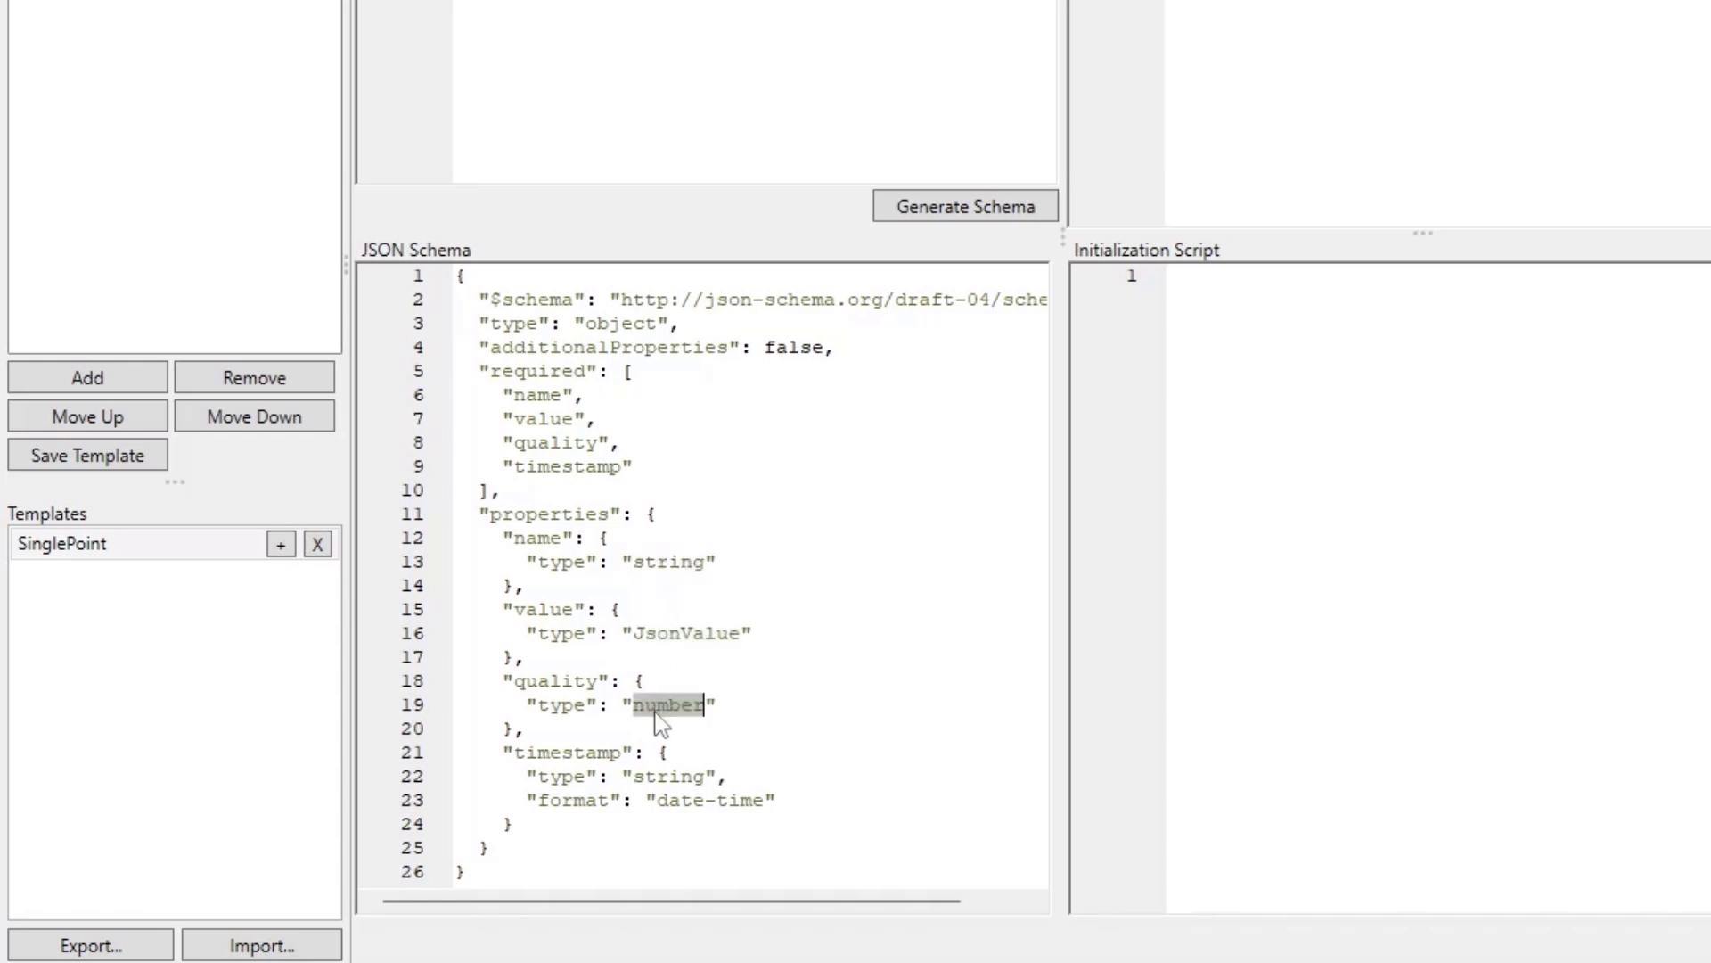
double_click(644, 776)
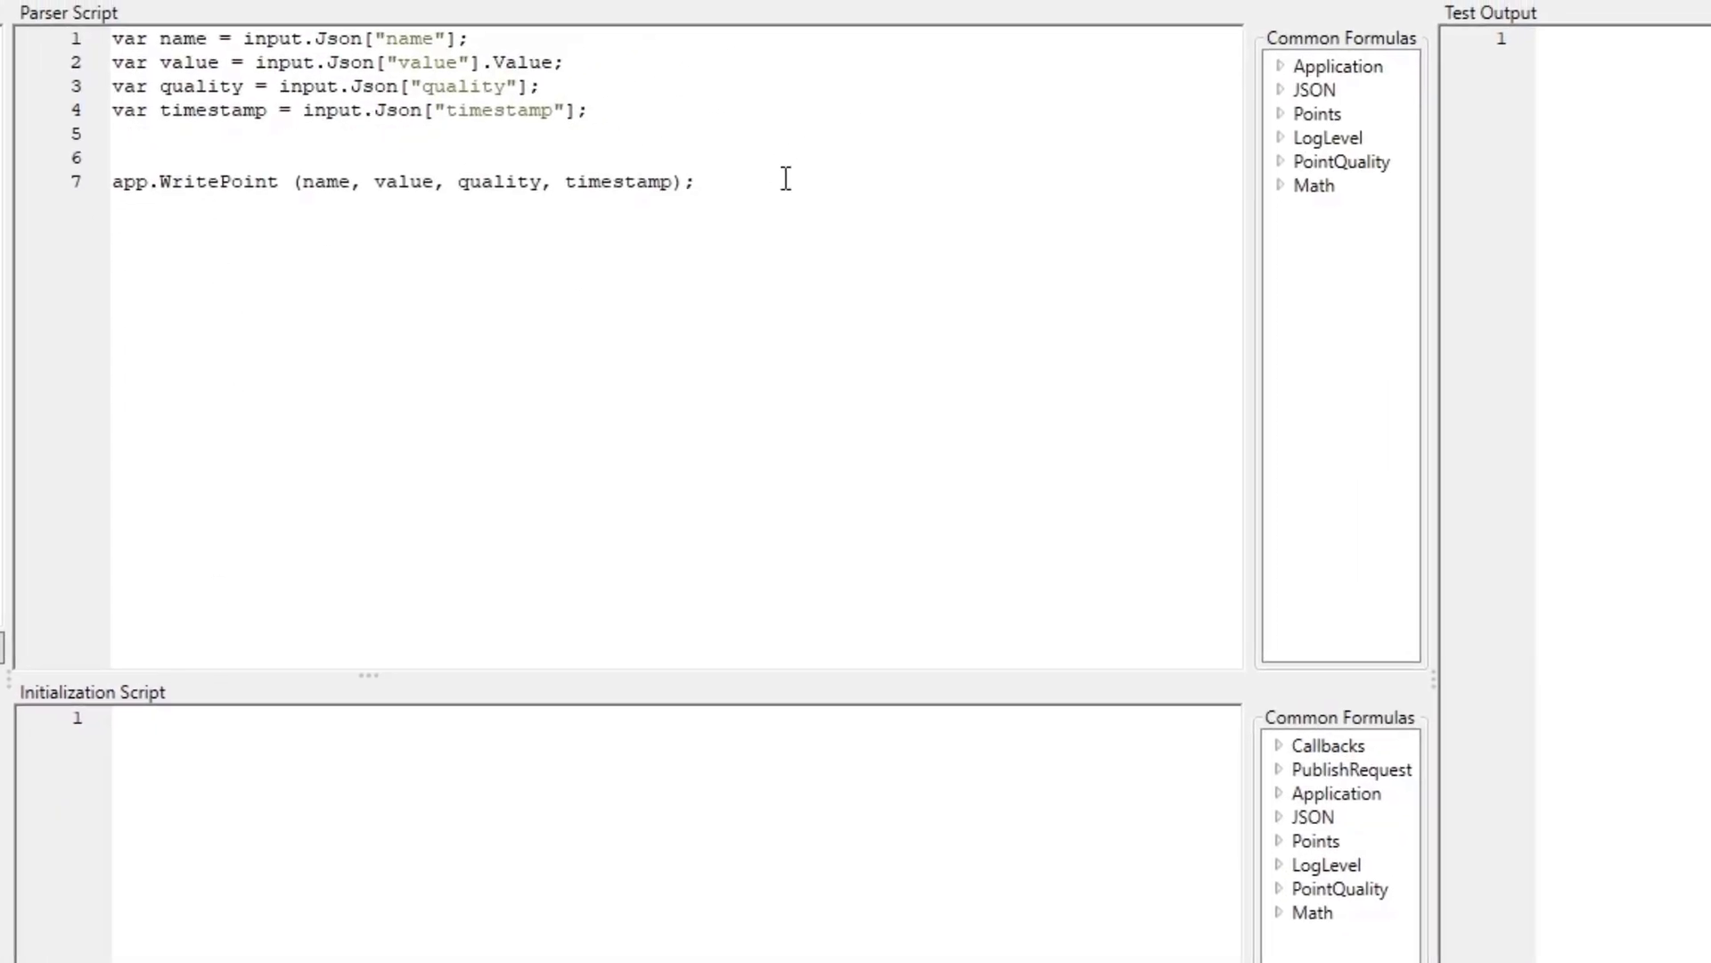
- Review the parser script that reads each JSON field and writes the point, and run it against the sample input
drag(786, 178, 116, 37)
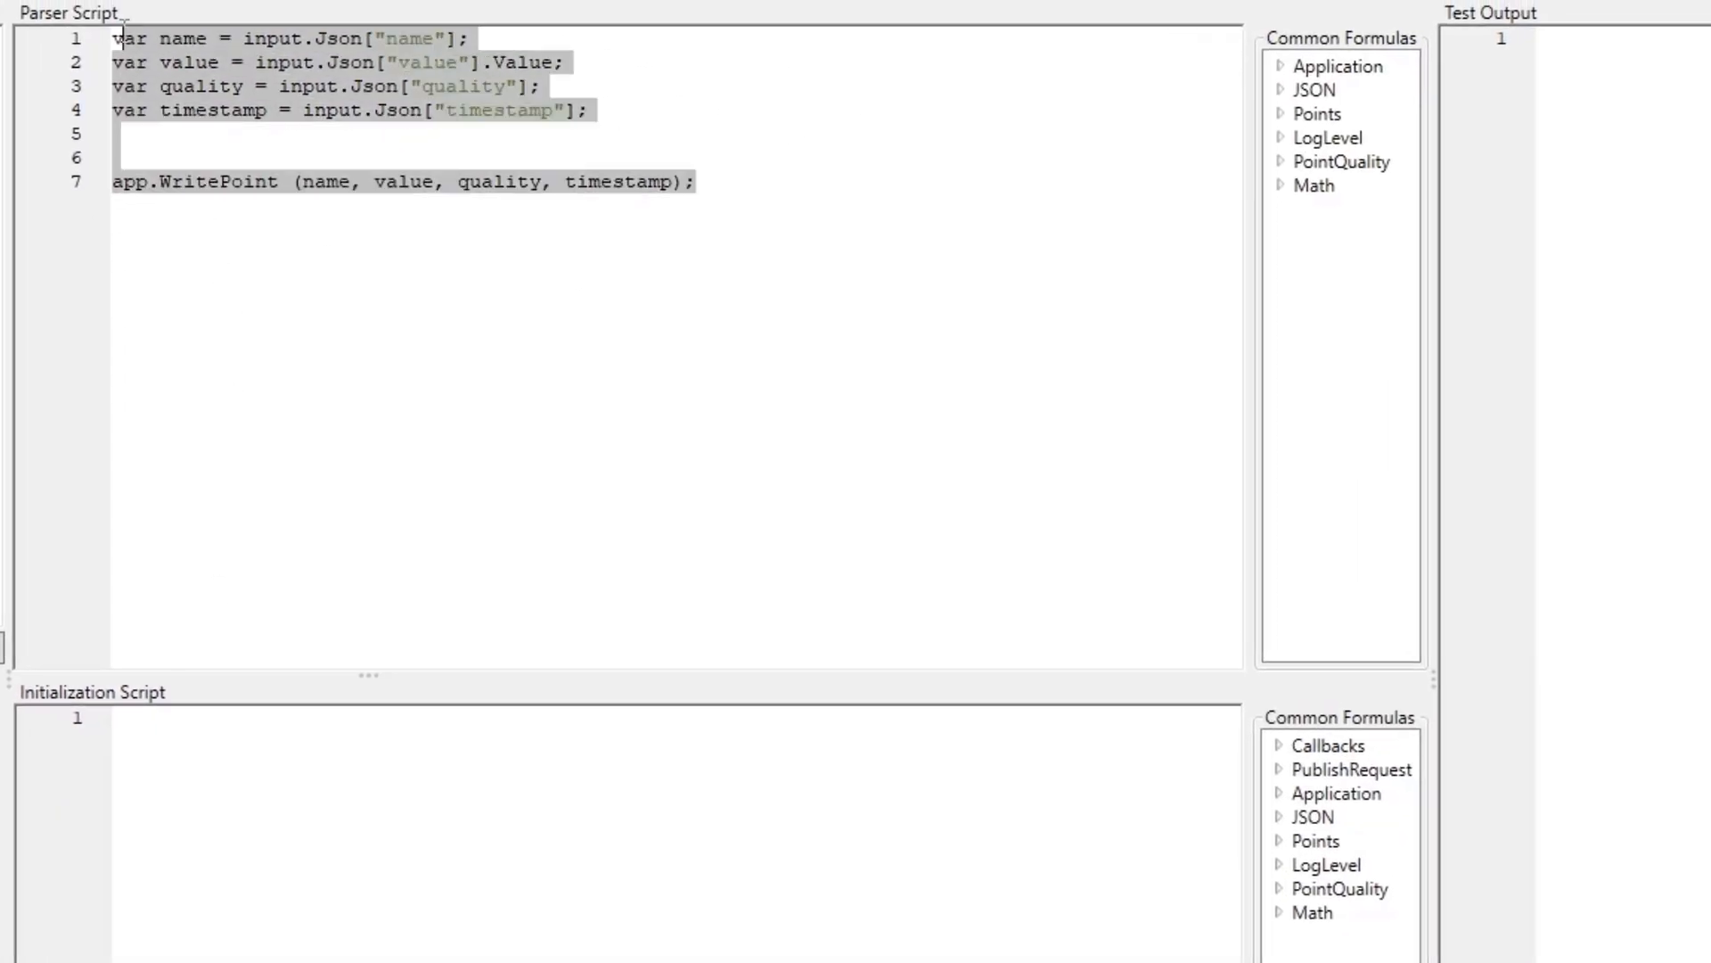
click(711, 111)
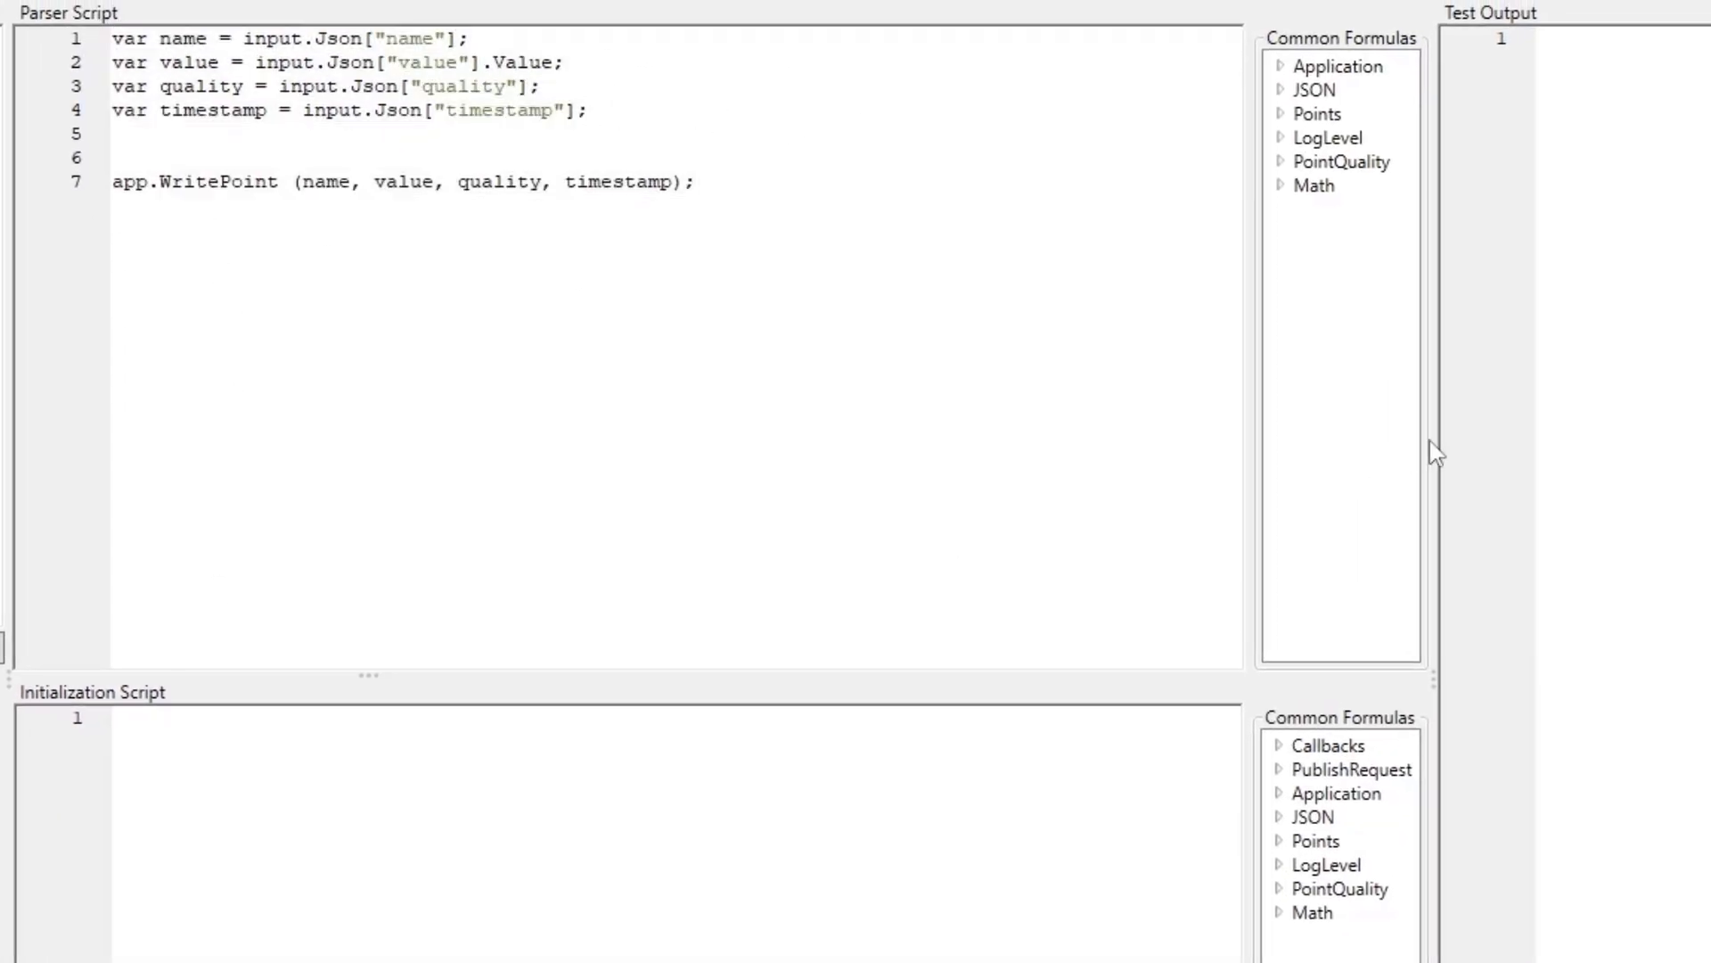
drag(1432, 440, 1012, 409)
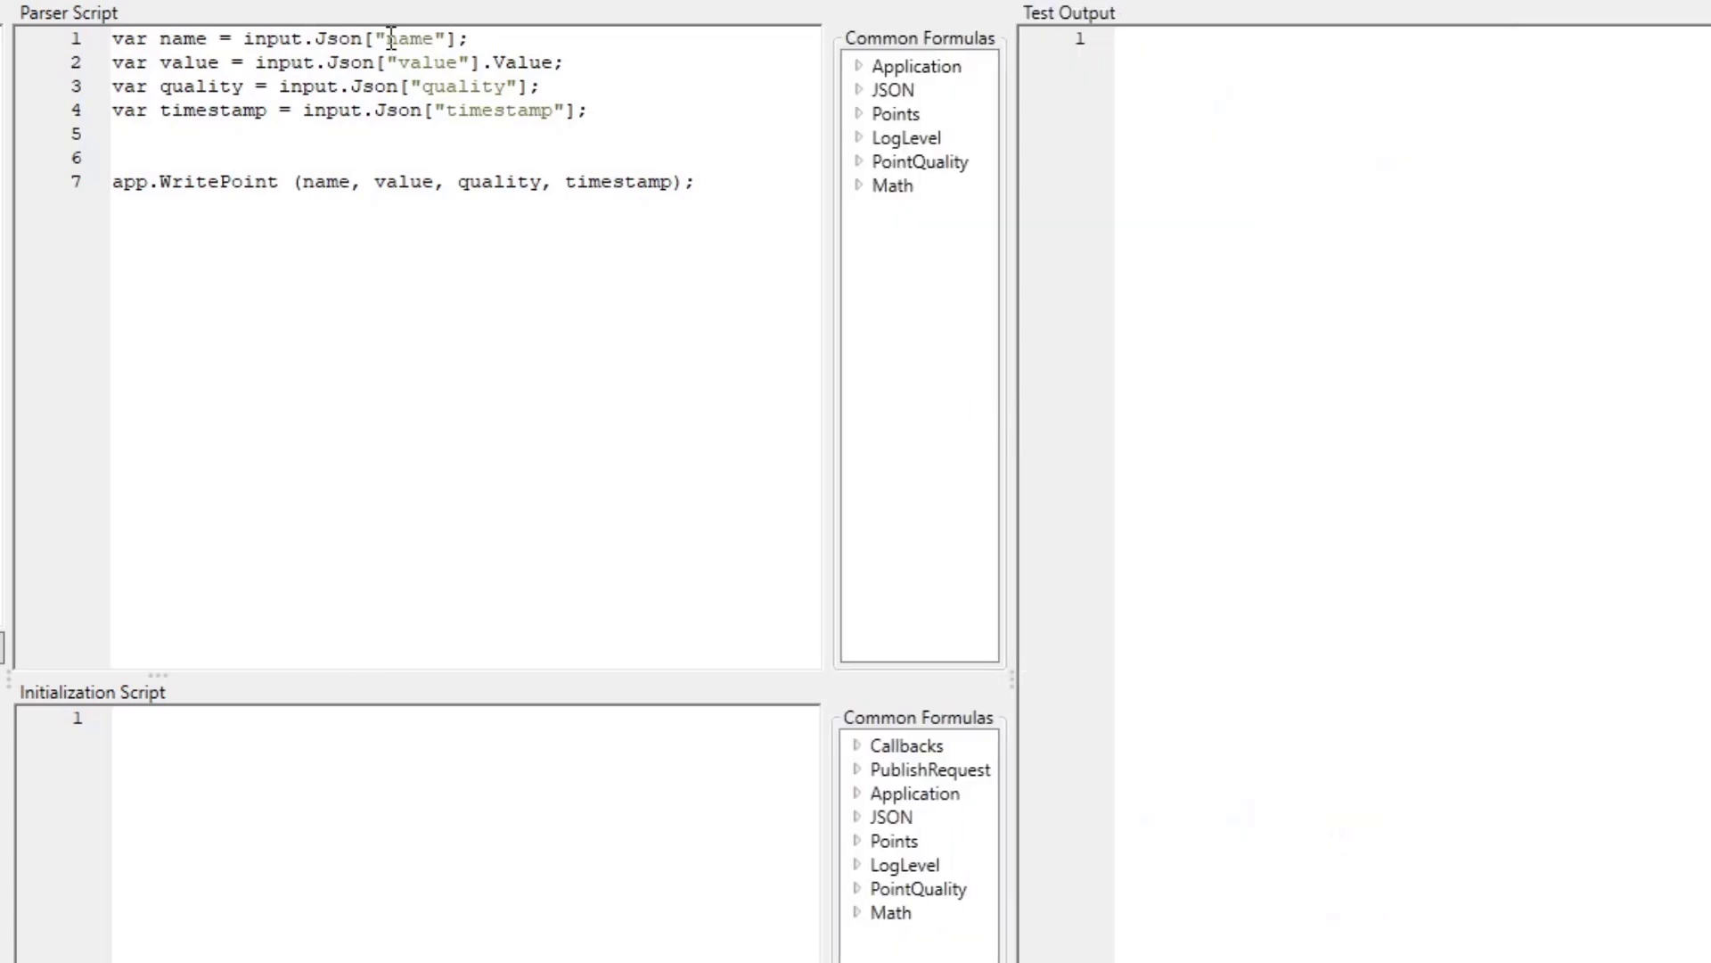
double_click(434, 38)
click(216, 63)
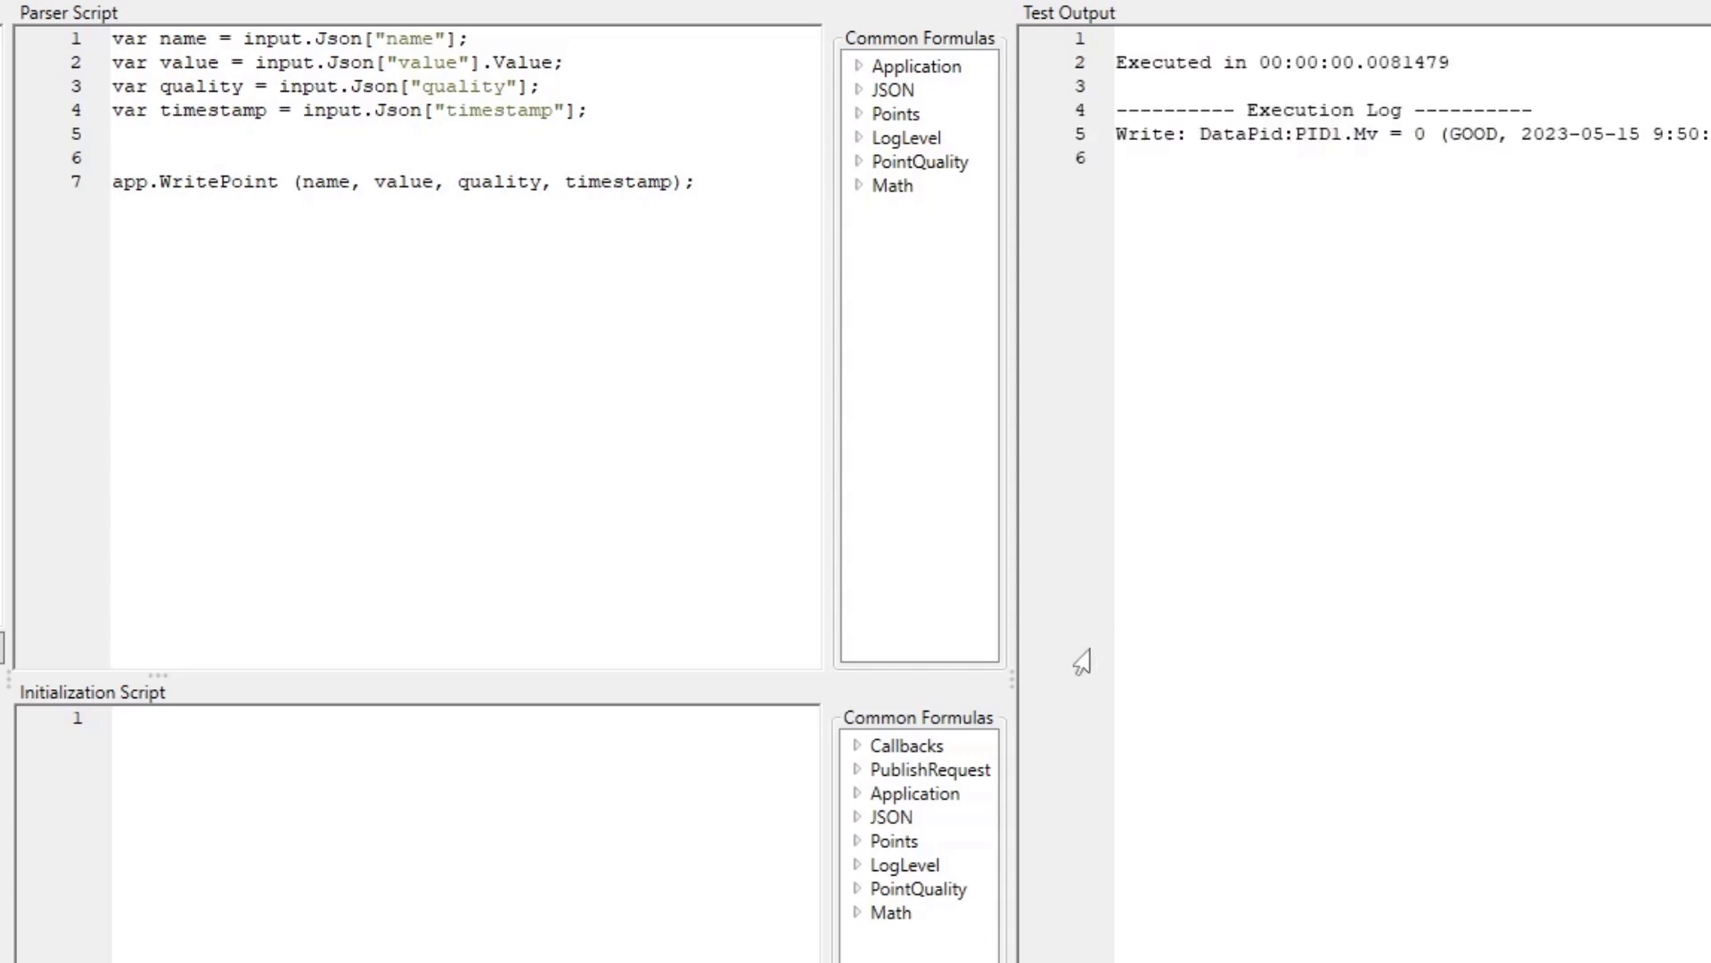
- Examine the test output's point name, value, quality and timestamp for the written point
drag(1015, 684, 699, 682)
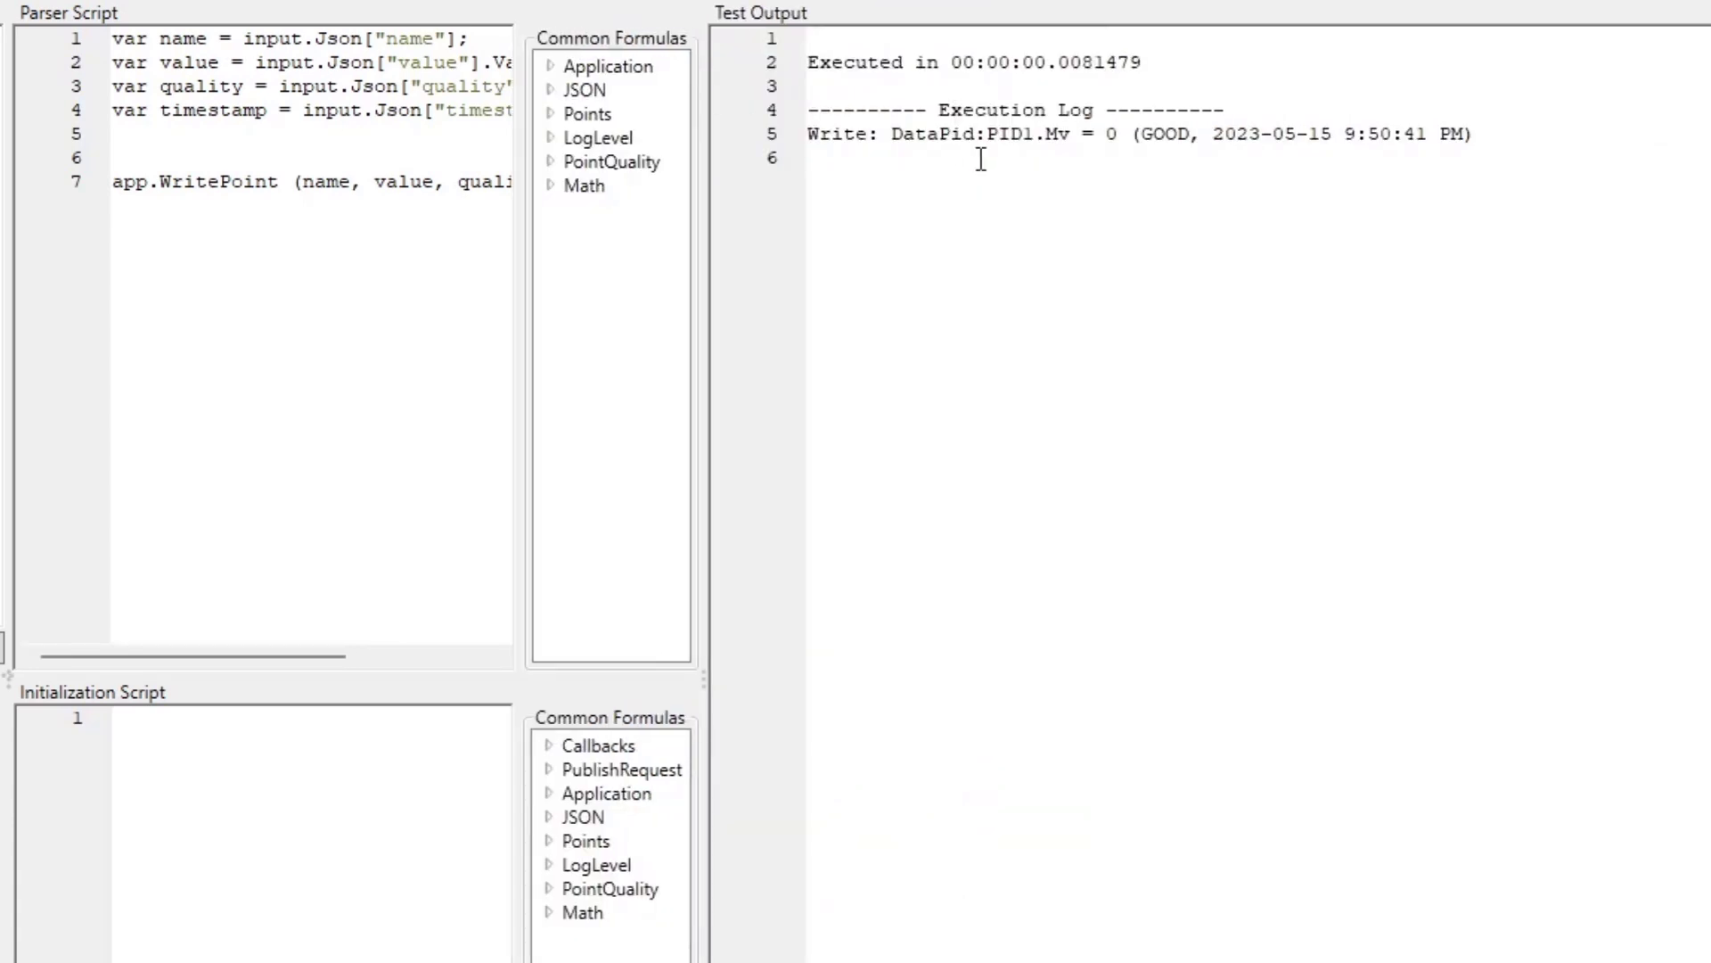
double_click(936, 135)
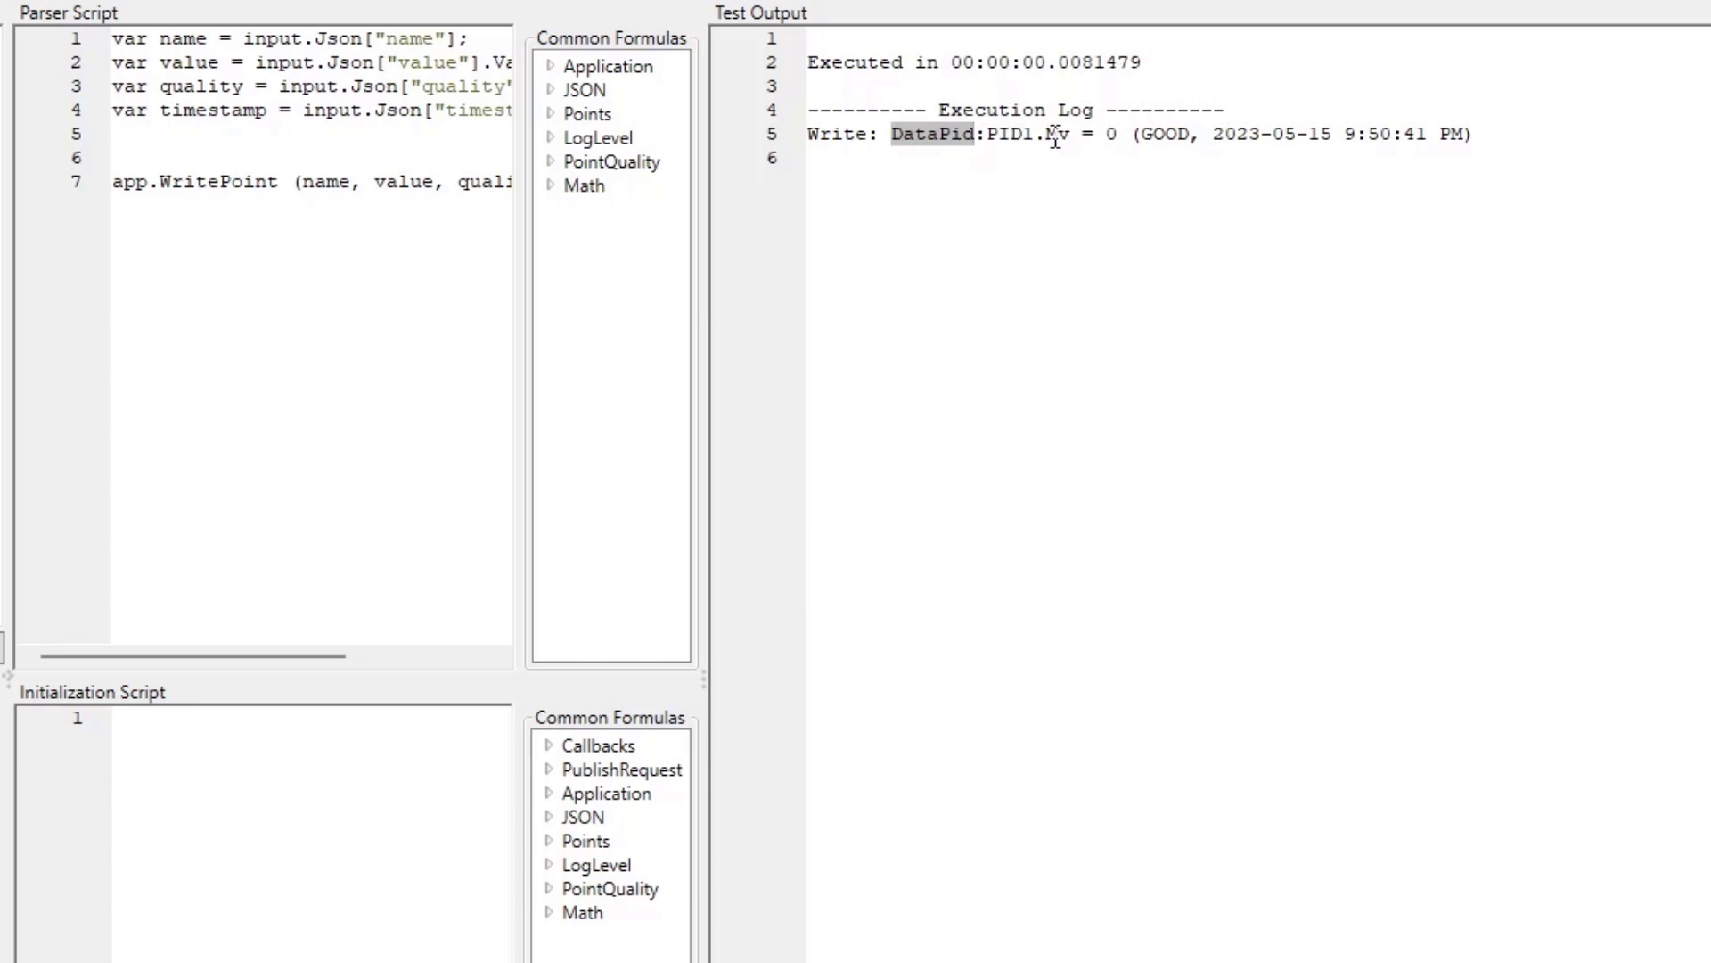
double_click(1112, 135)
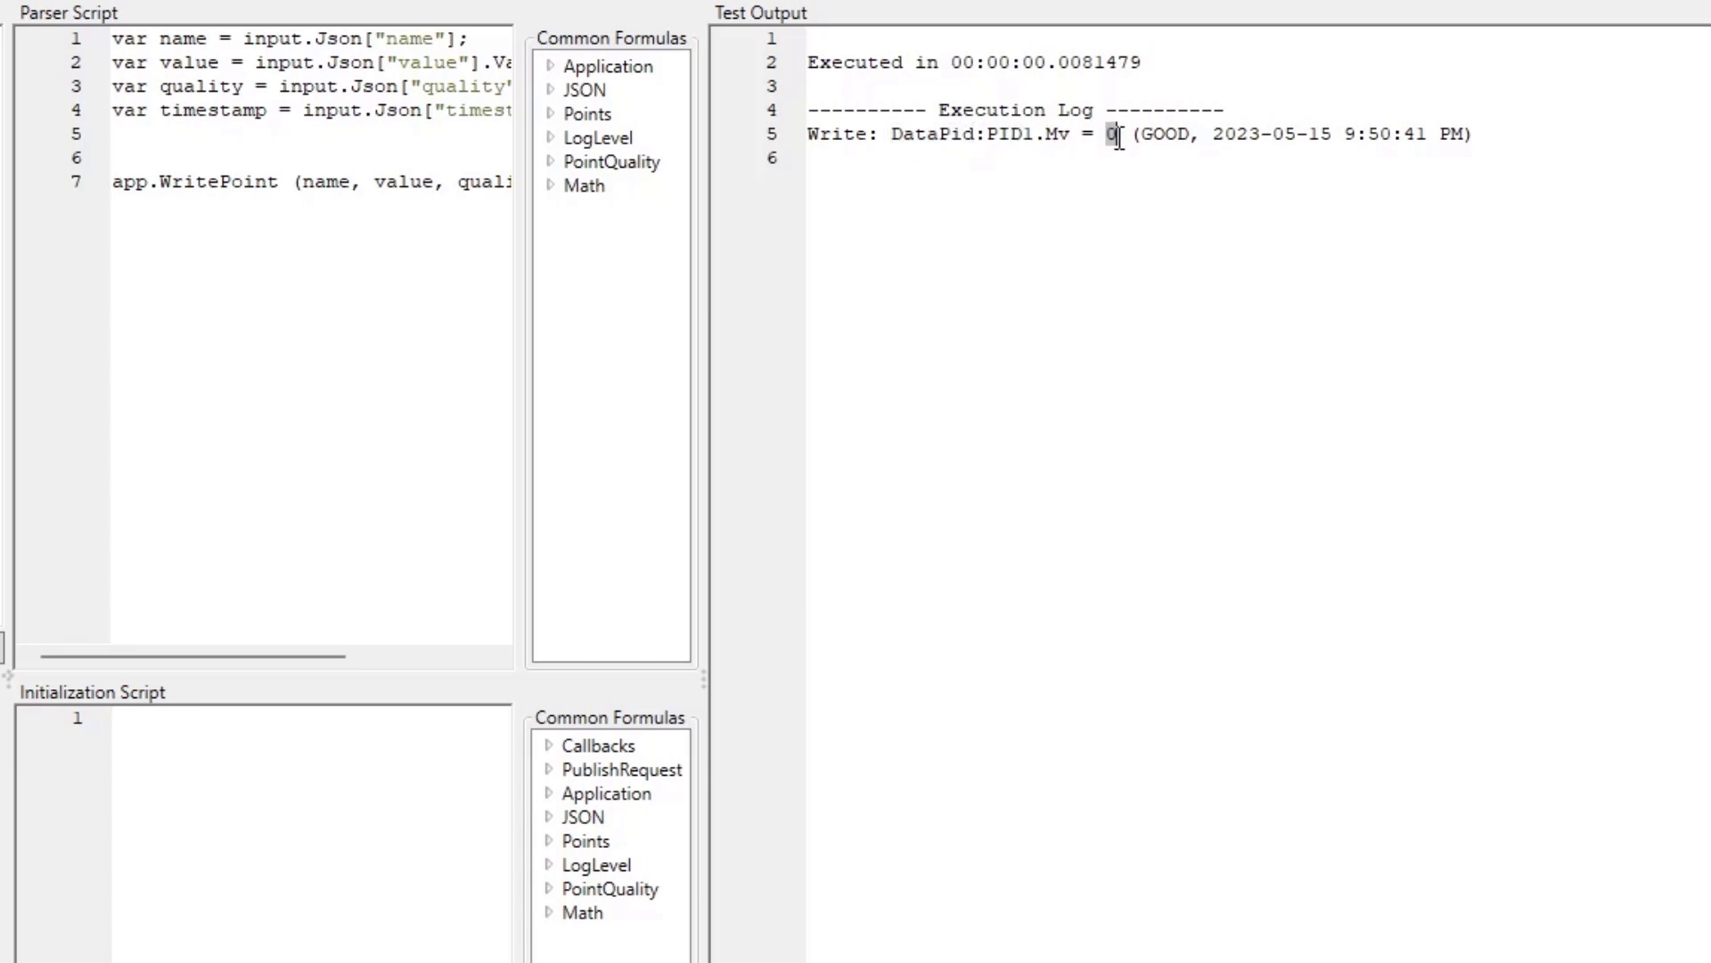
double_click(1163, 136)
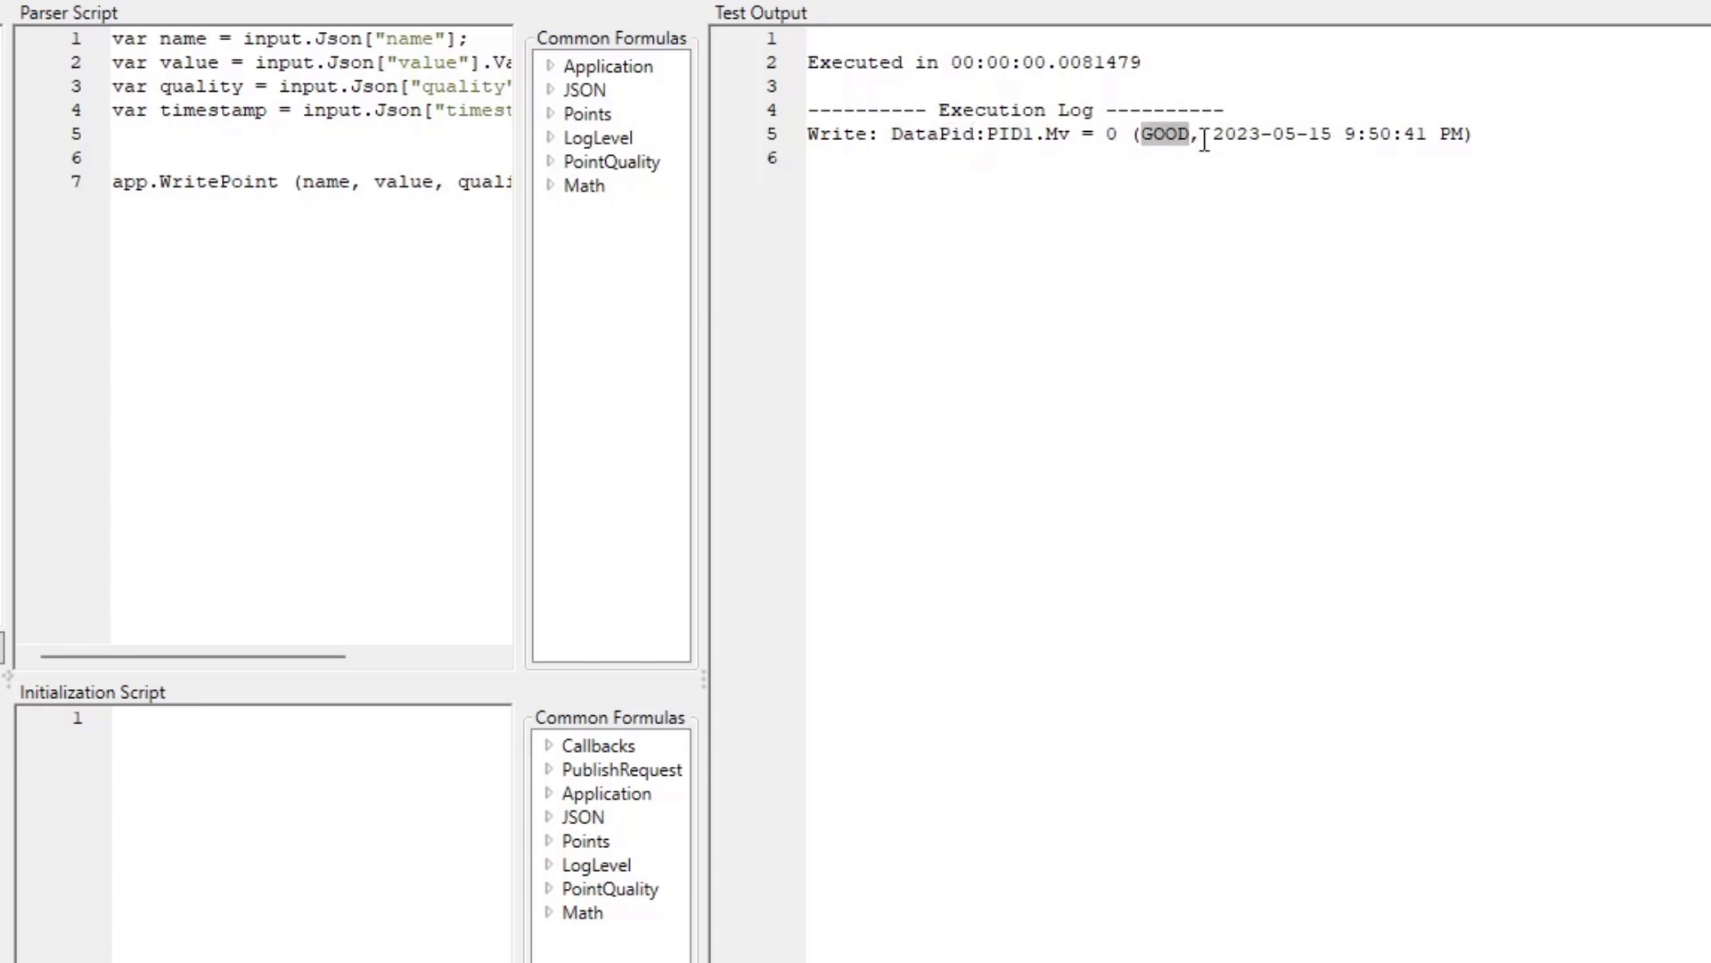
drag(1208, 136, 1465, 137)
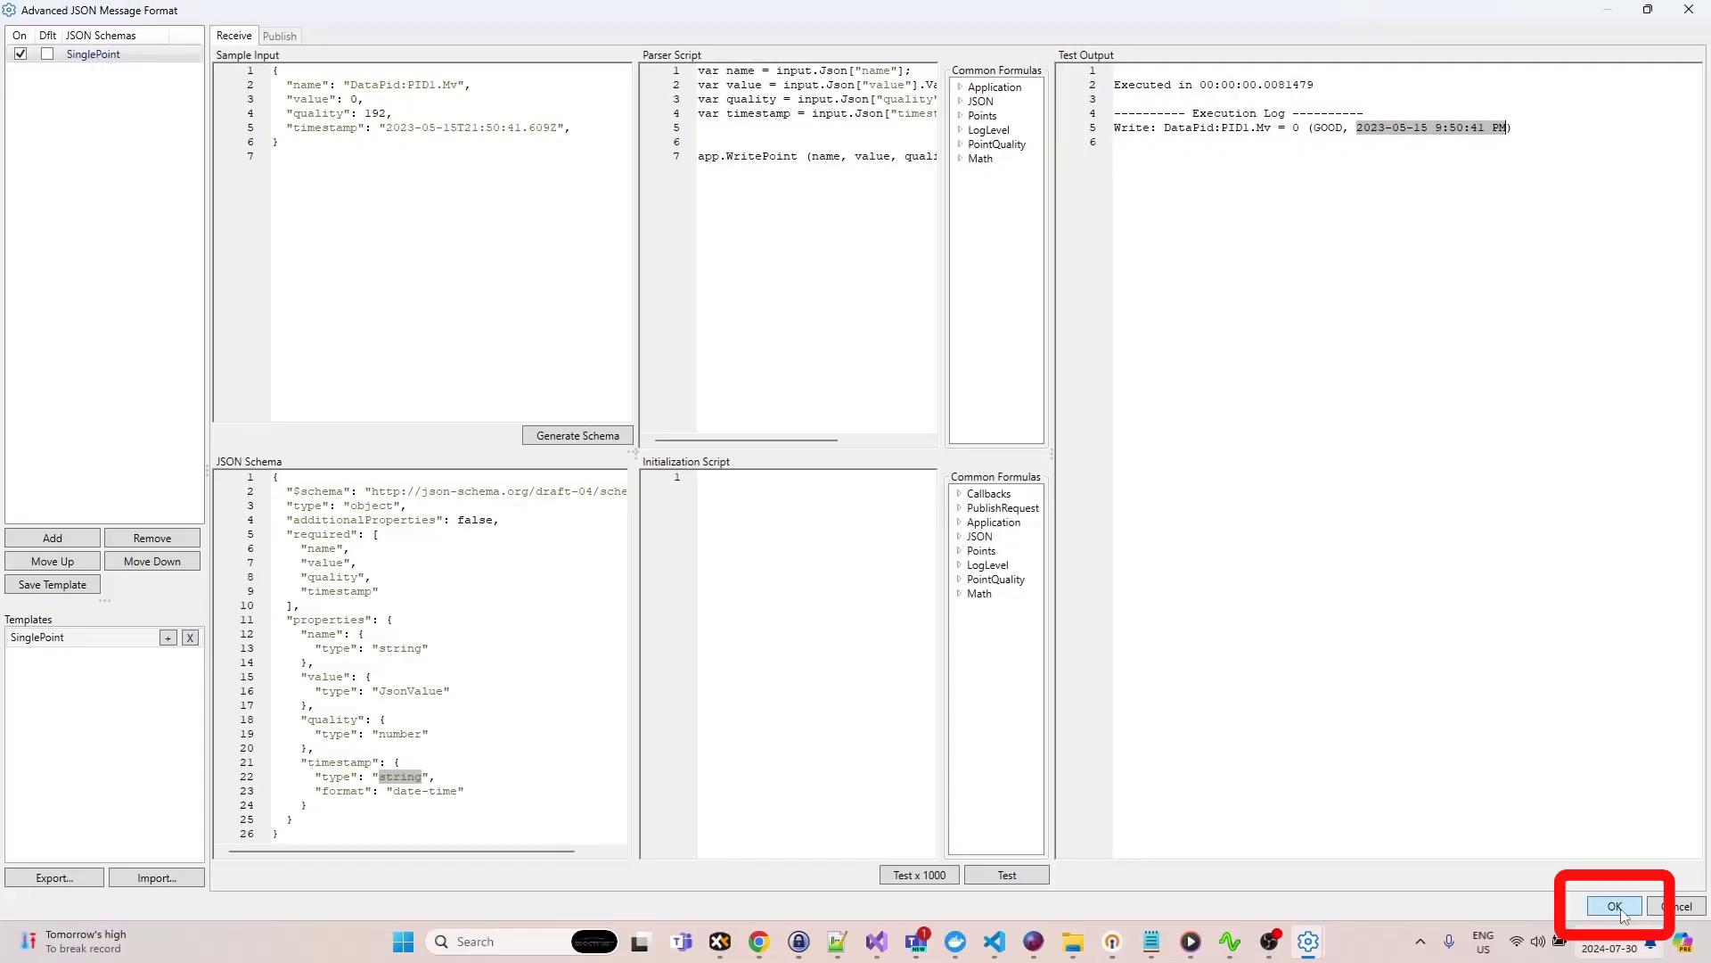
- Close the point format editor and save the new Apache Kafka event stream connection
click(1616, 906)
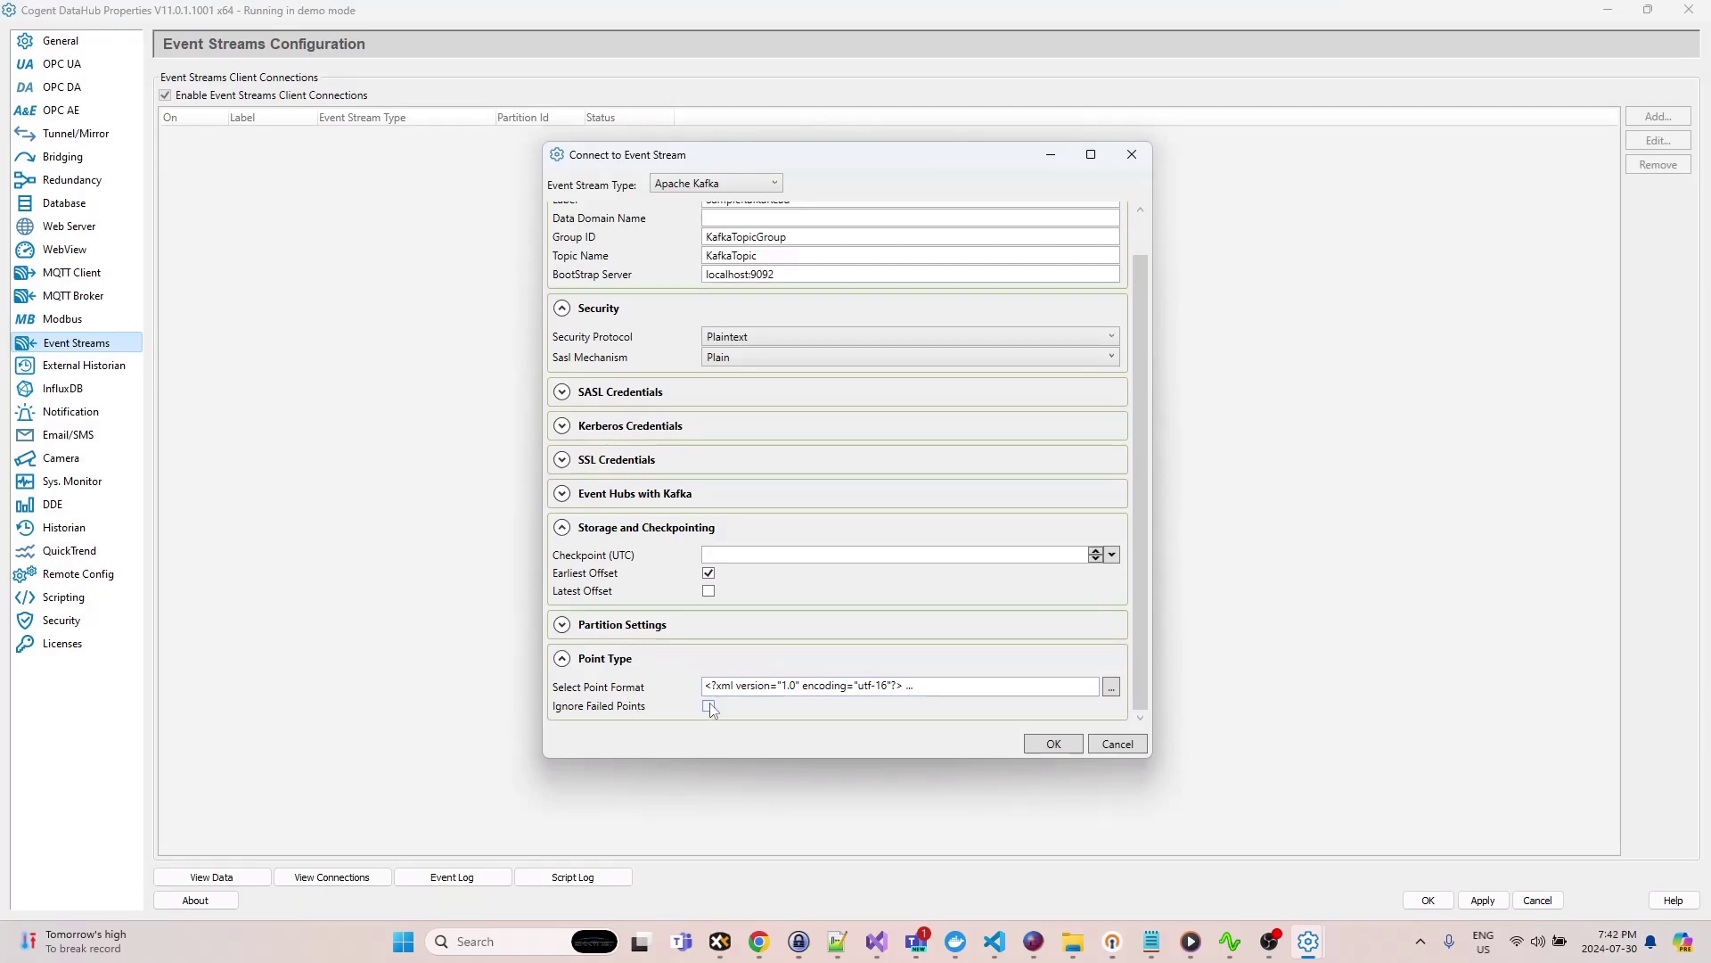
key(Return)
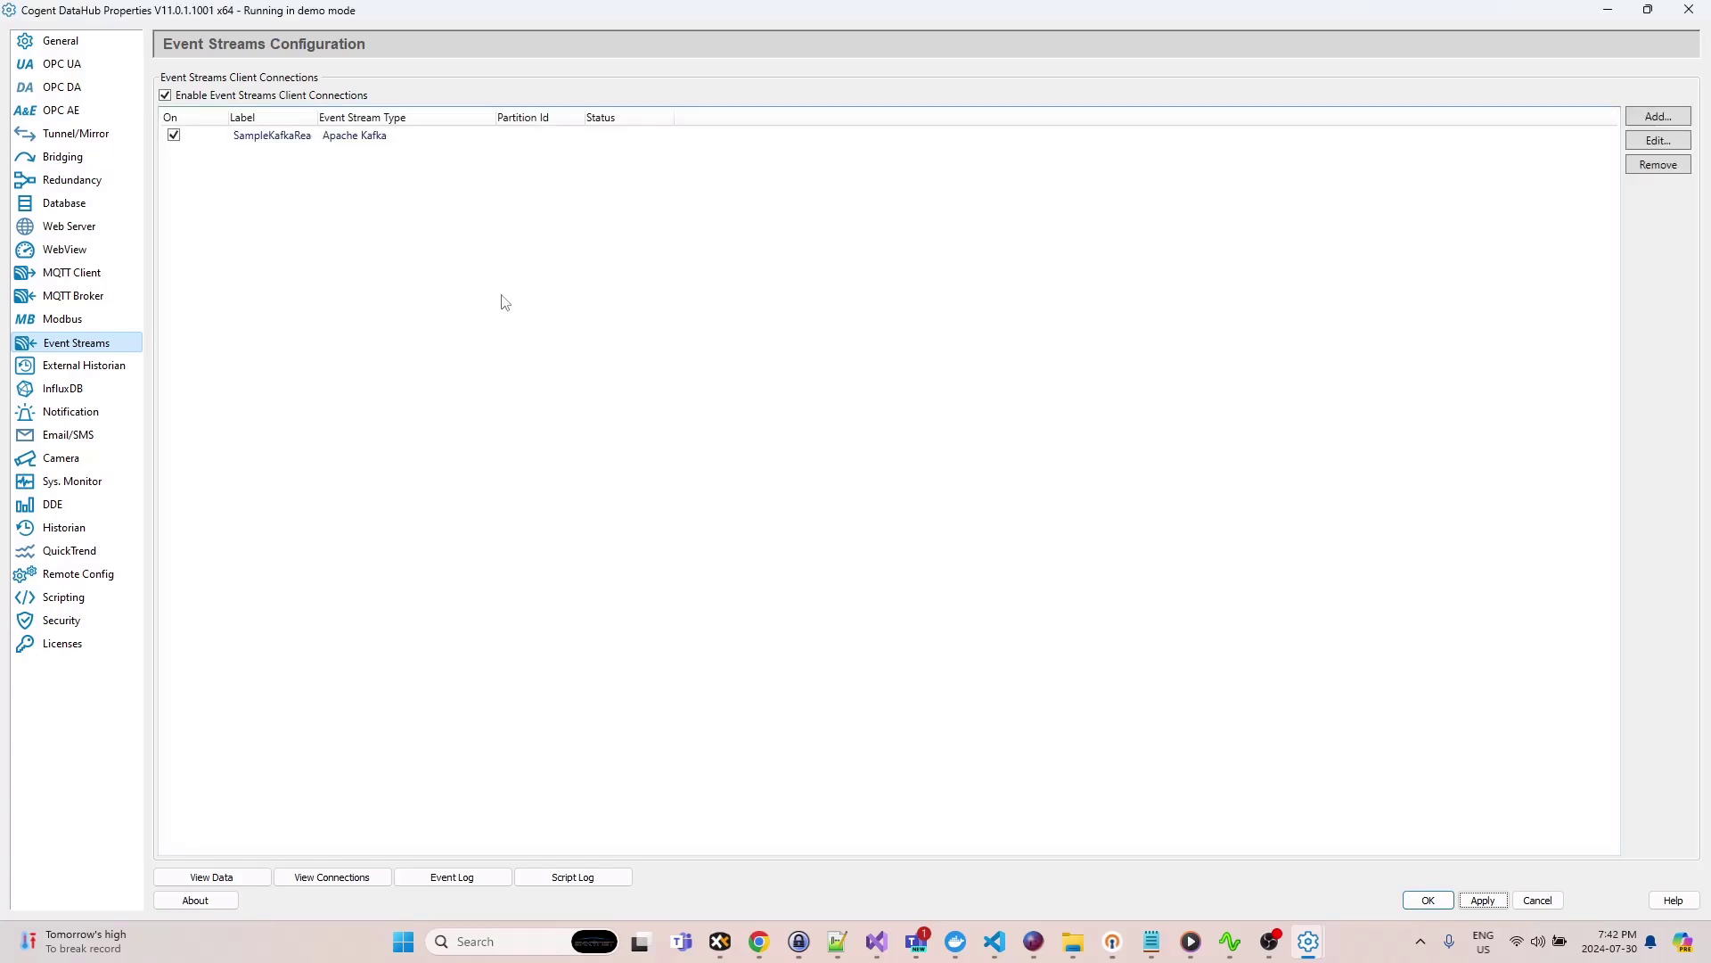
- Check the DataPid PID1 points in the DataPid window and in the data browser
click(1231, 942)
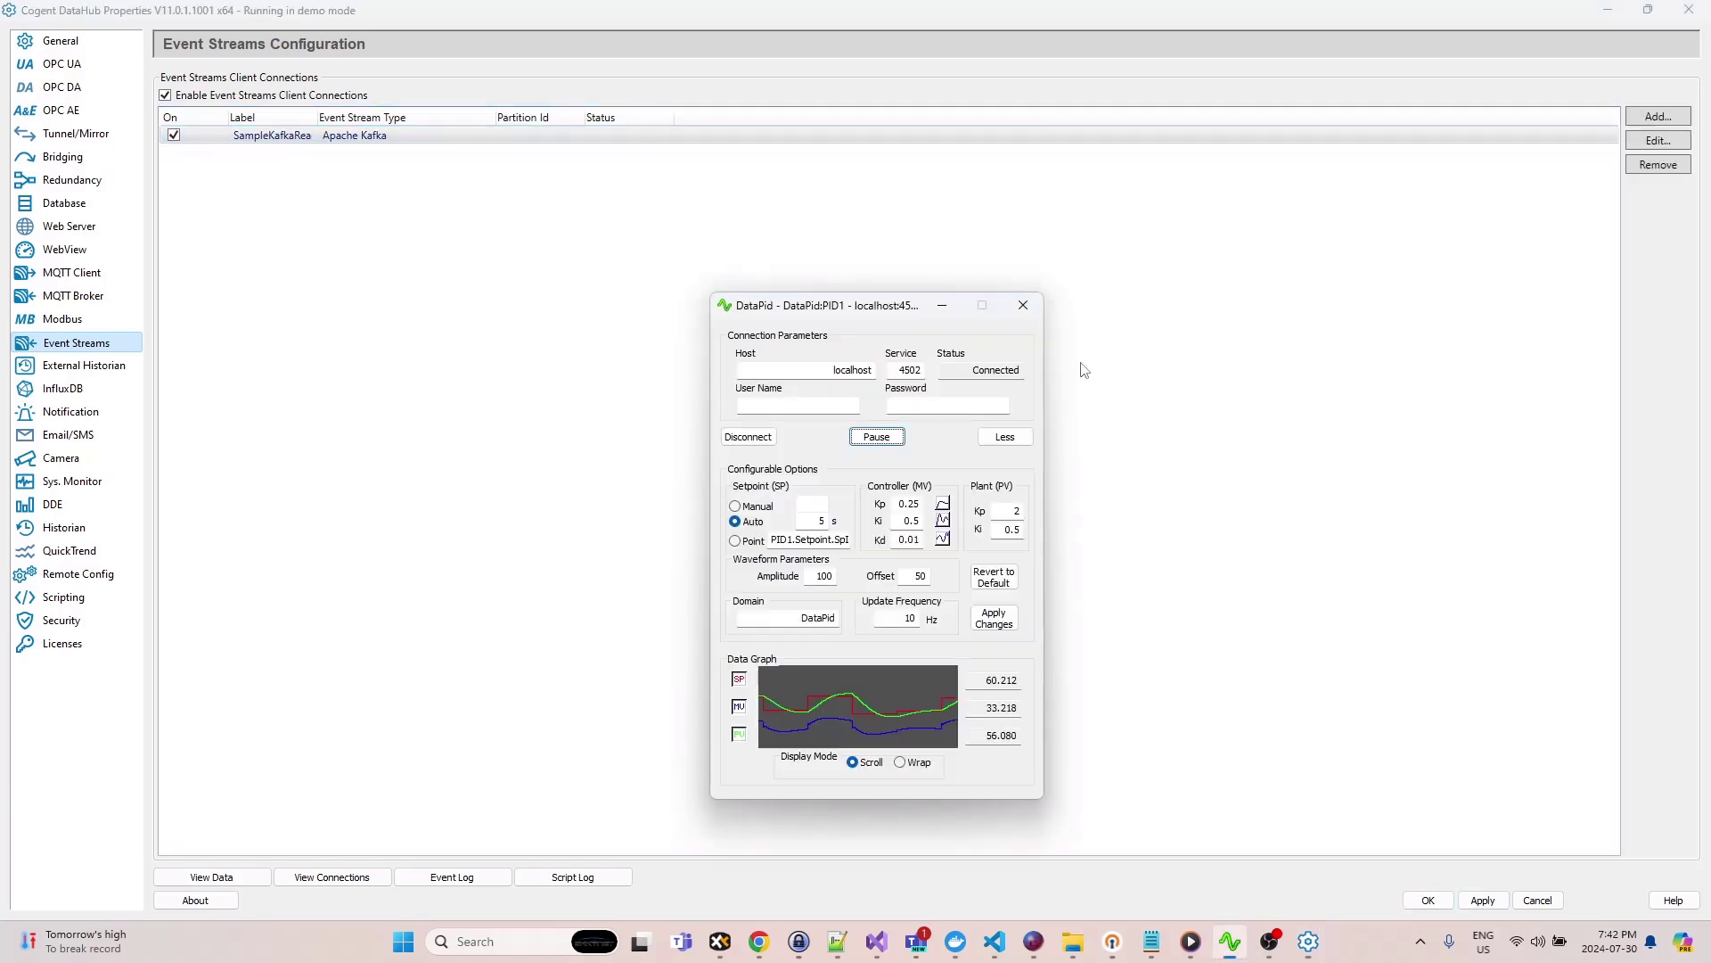
click(1036, 305)
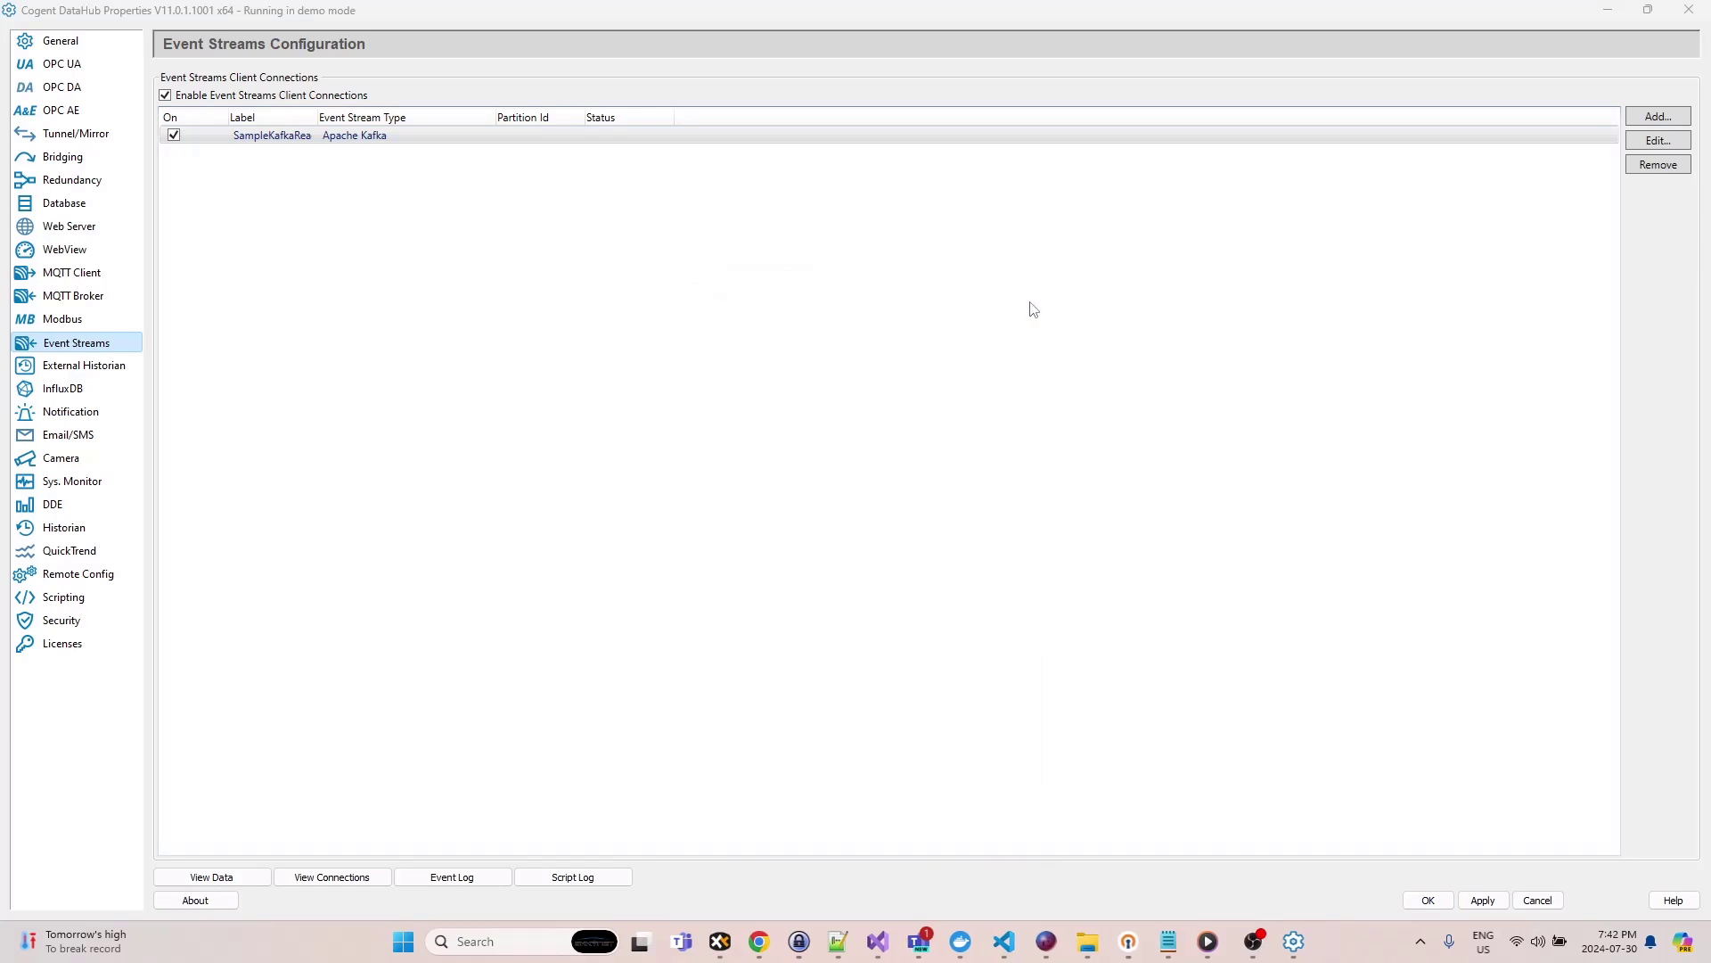
click(212, 876)
click(25, 102)
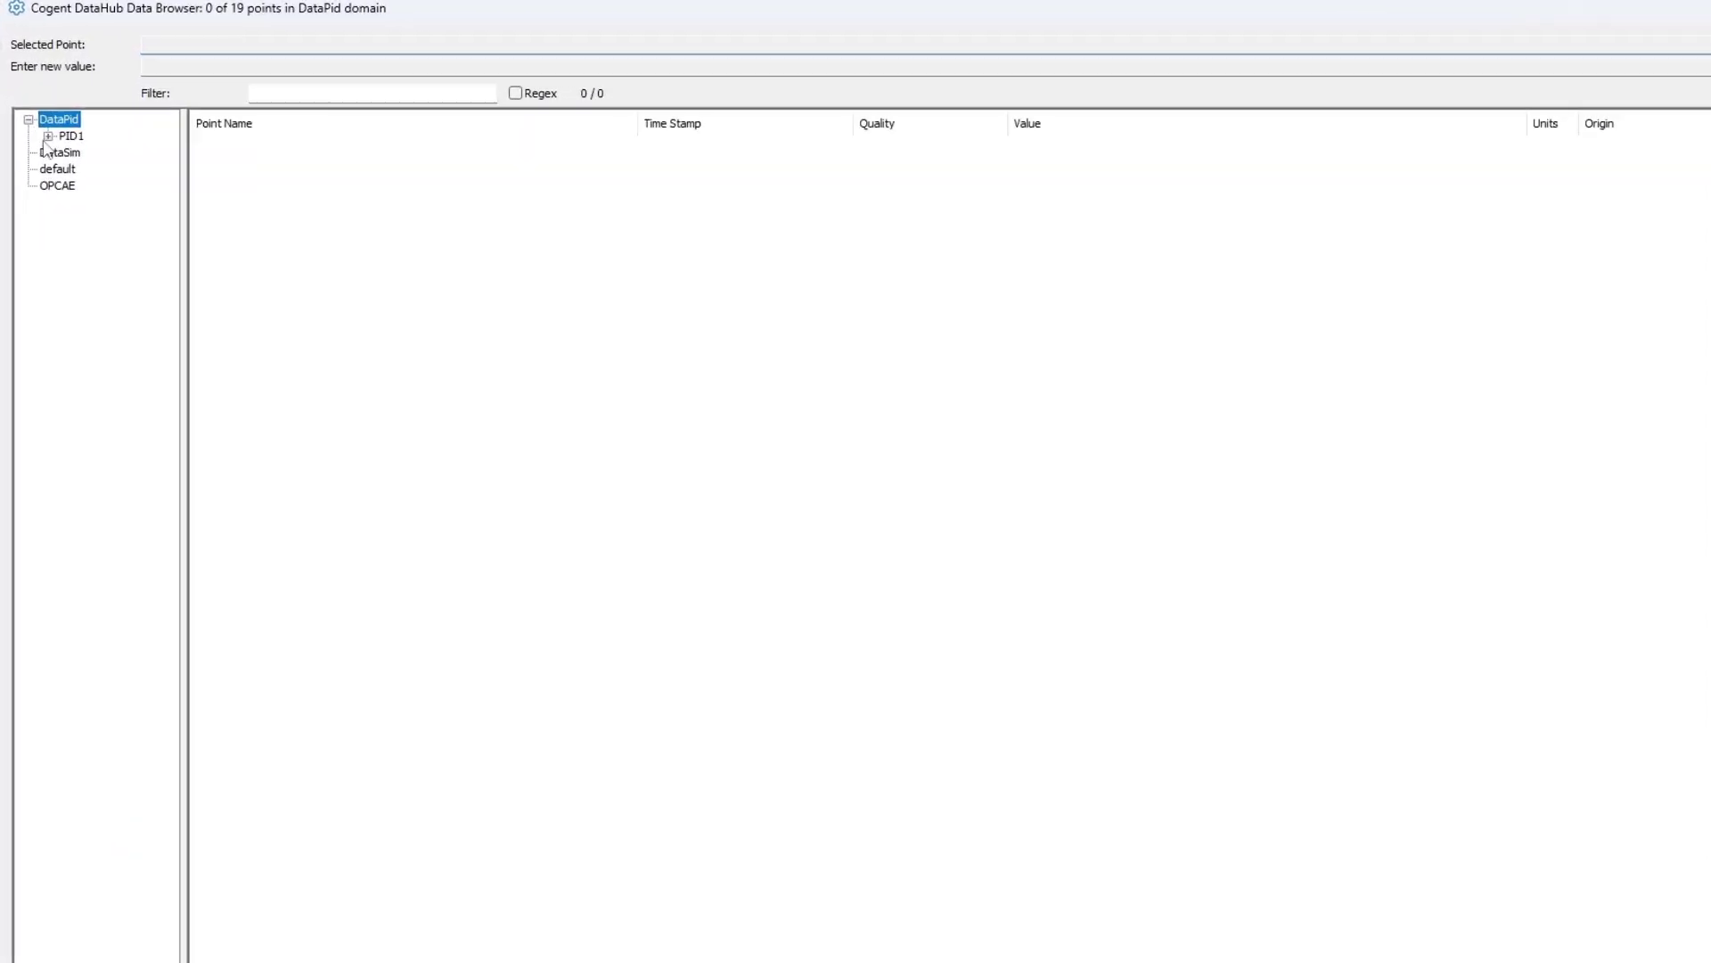
click(41, 117)
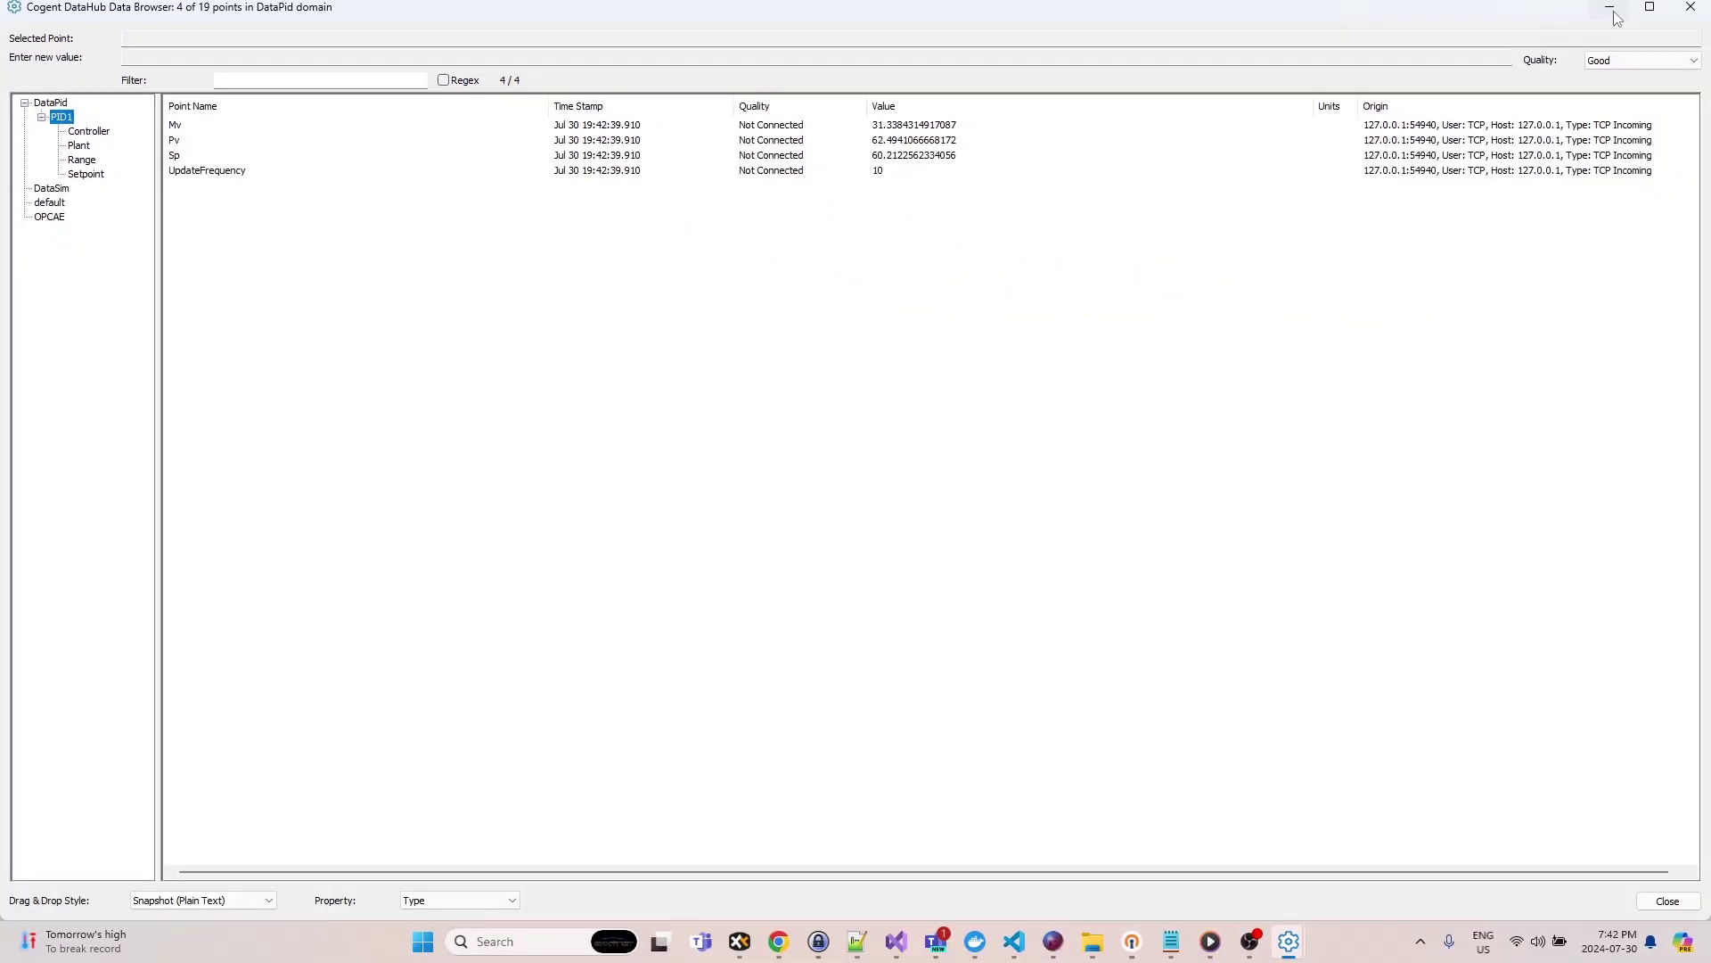
click(1616, 15)
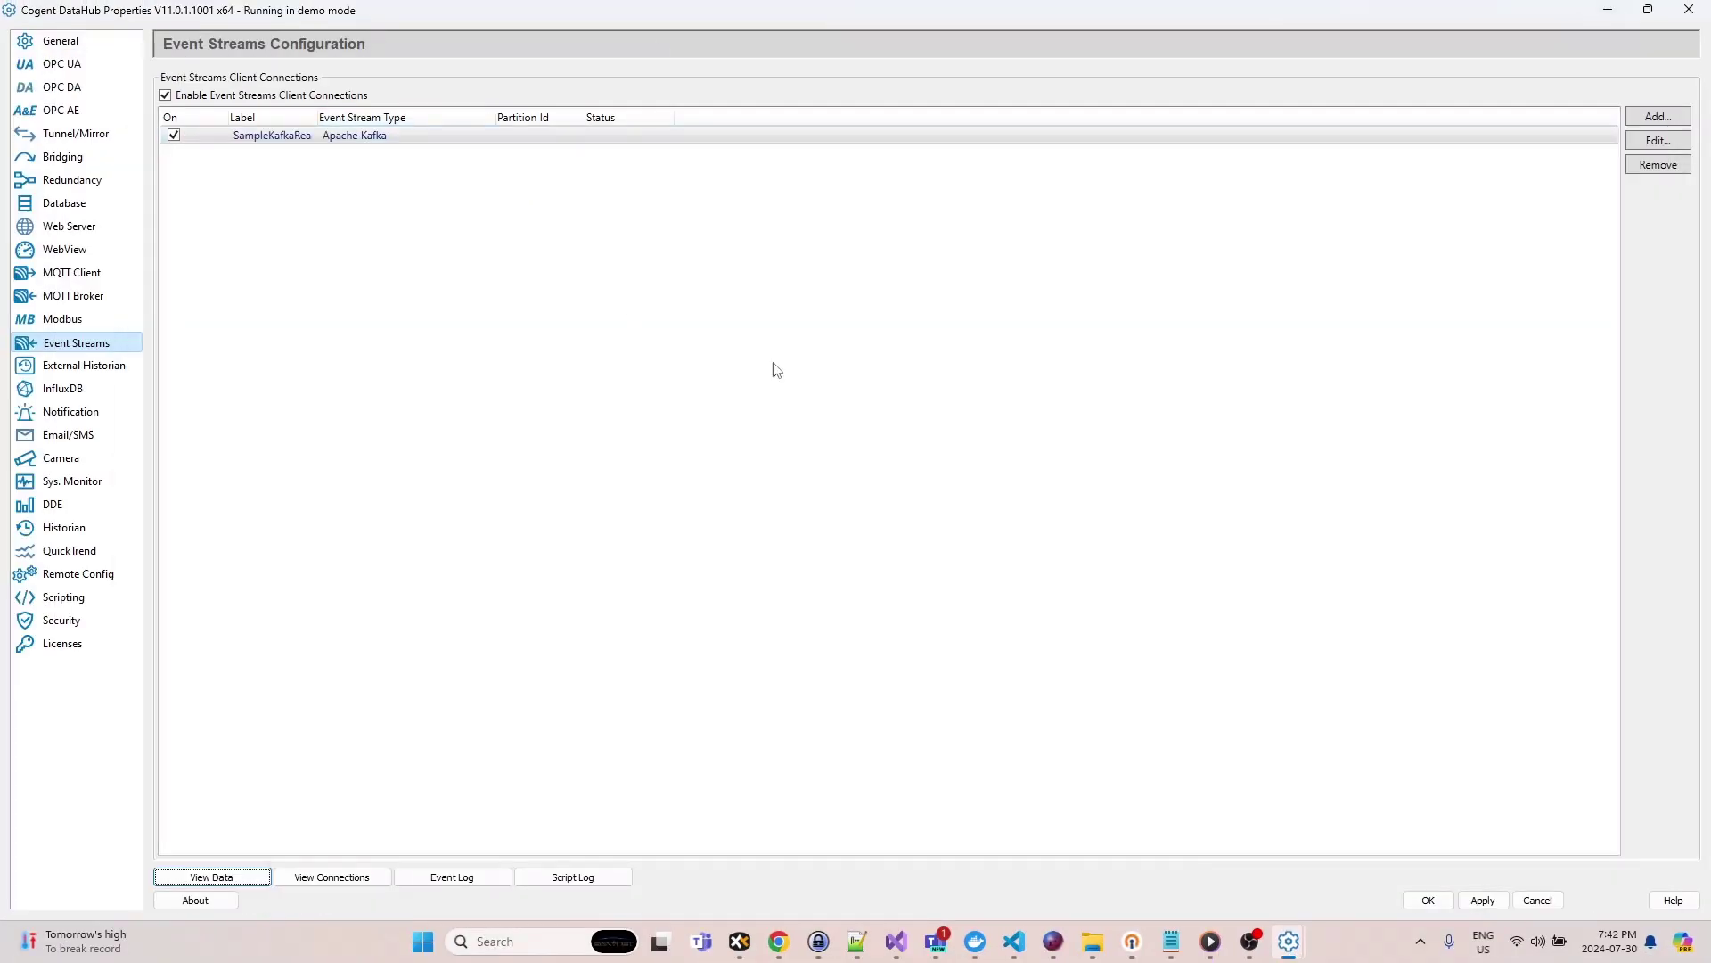
- Apply the event streams configuration to start the Kafka read connection
click(1483, 901)
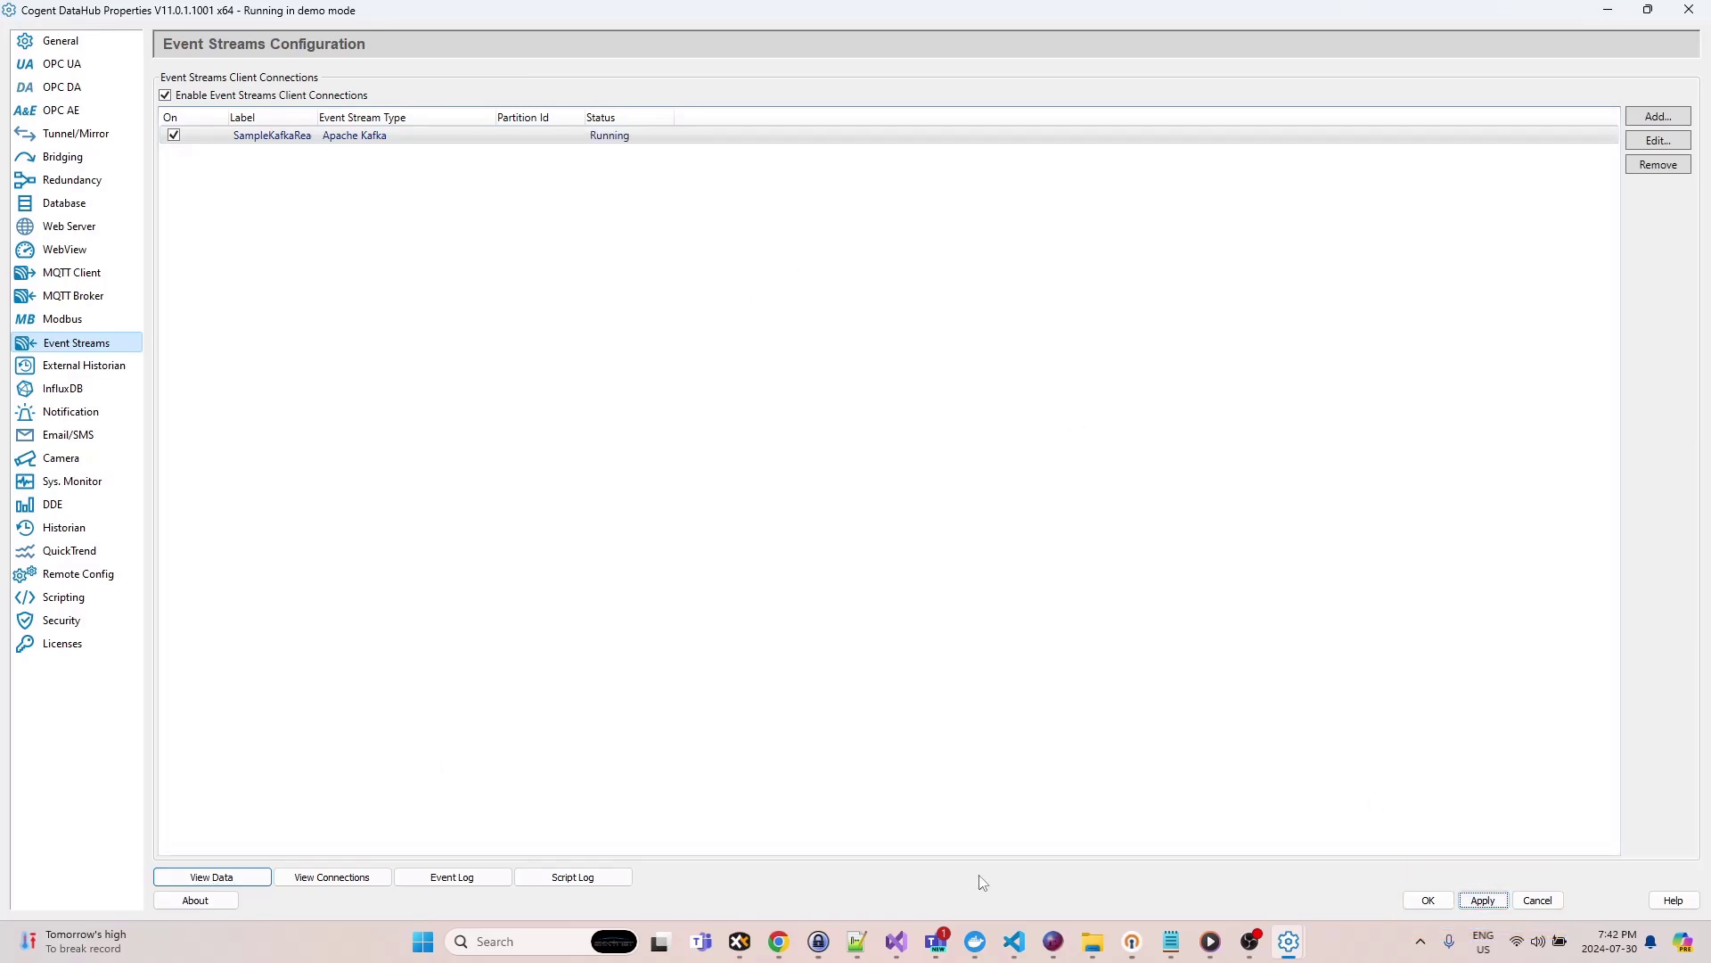
click(211, 877)
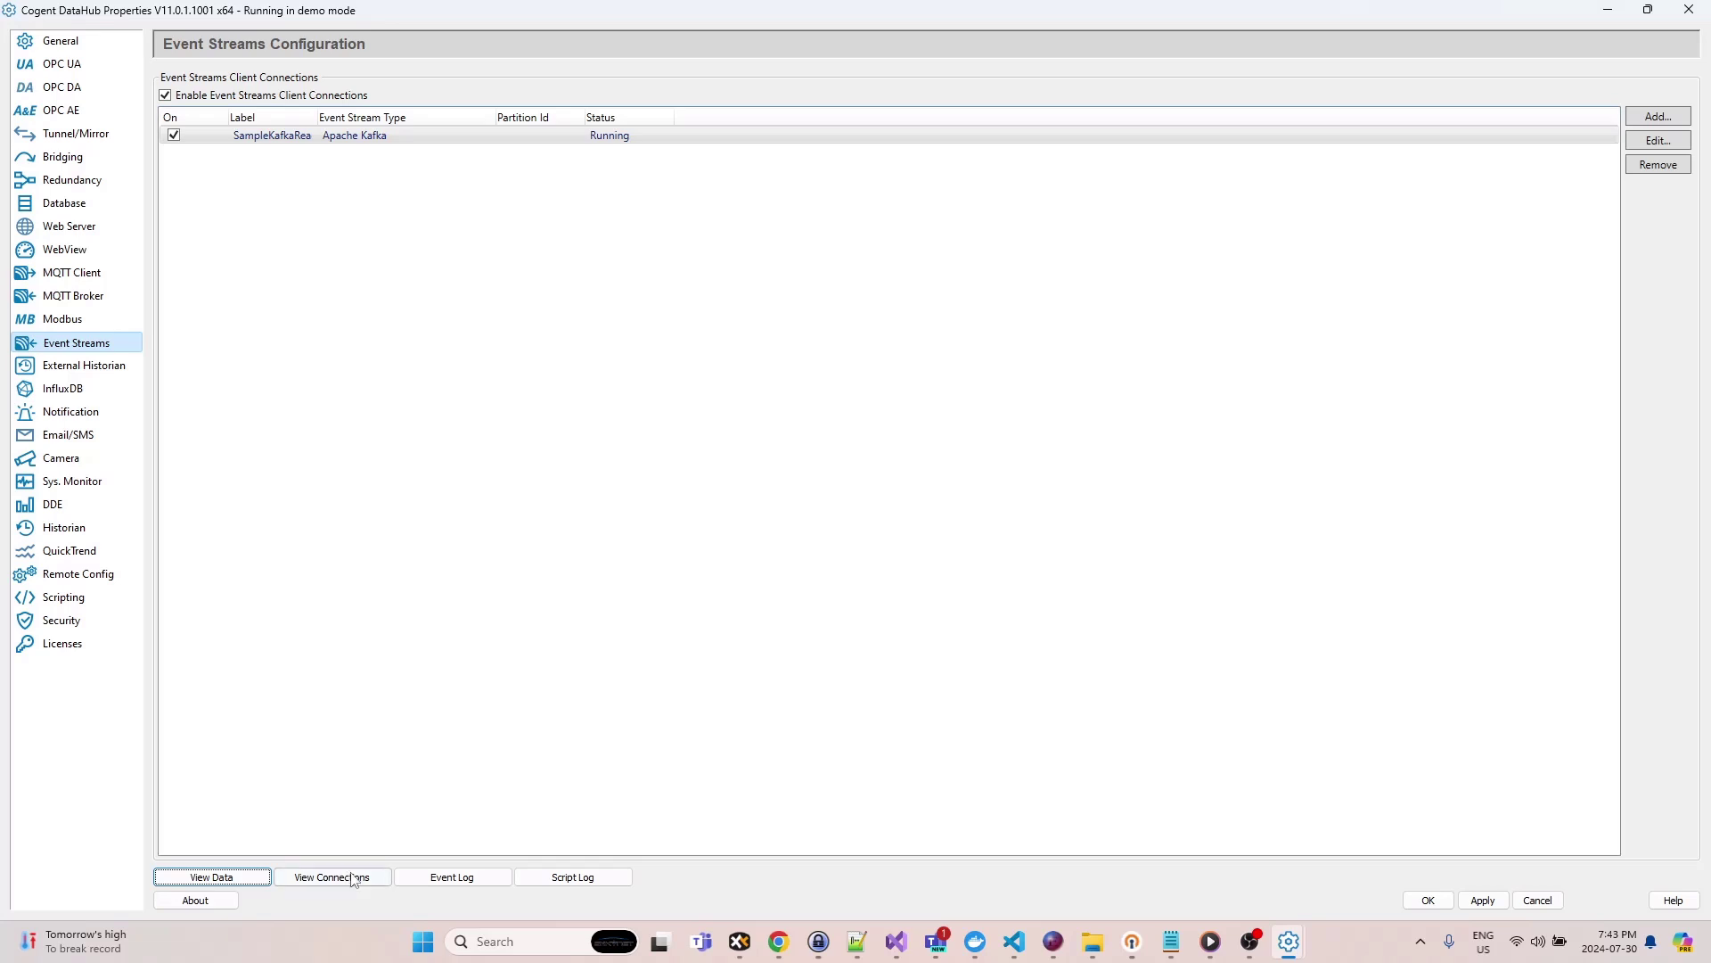
- Open the connection viewer and inspect the Event Streams Client's received message count
click(354, 878)
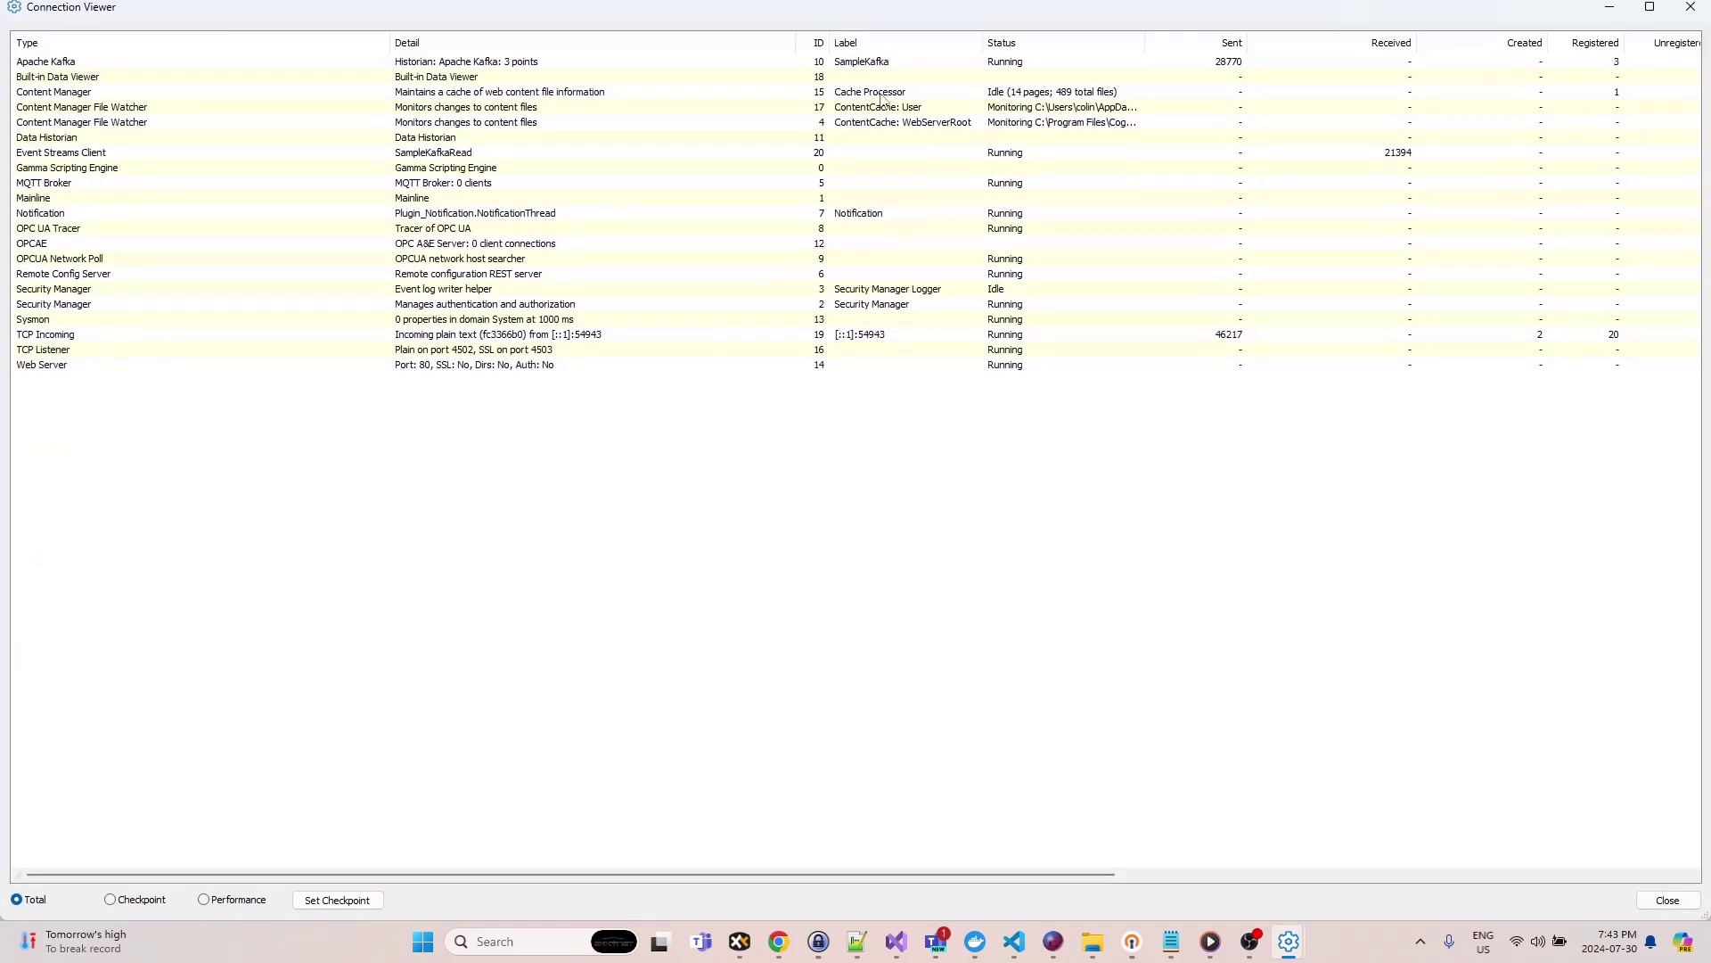
click(863, 70)
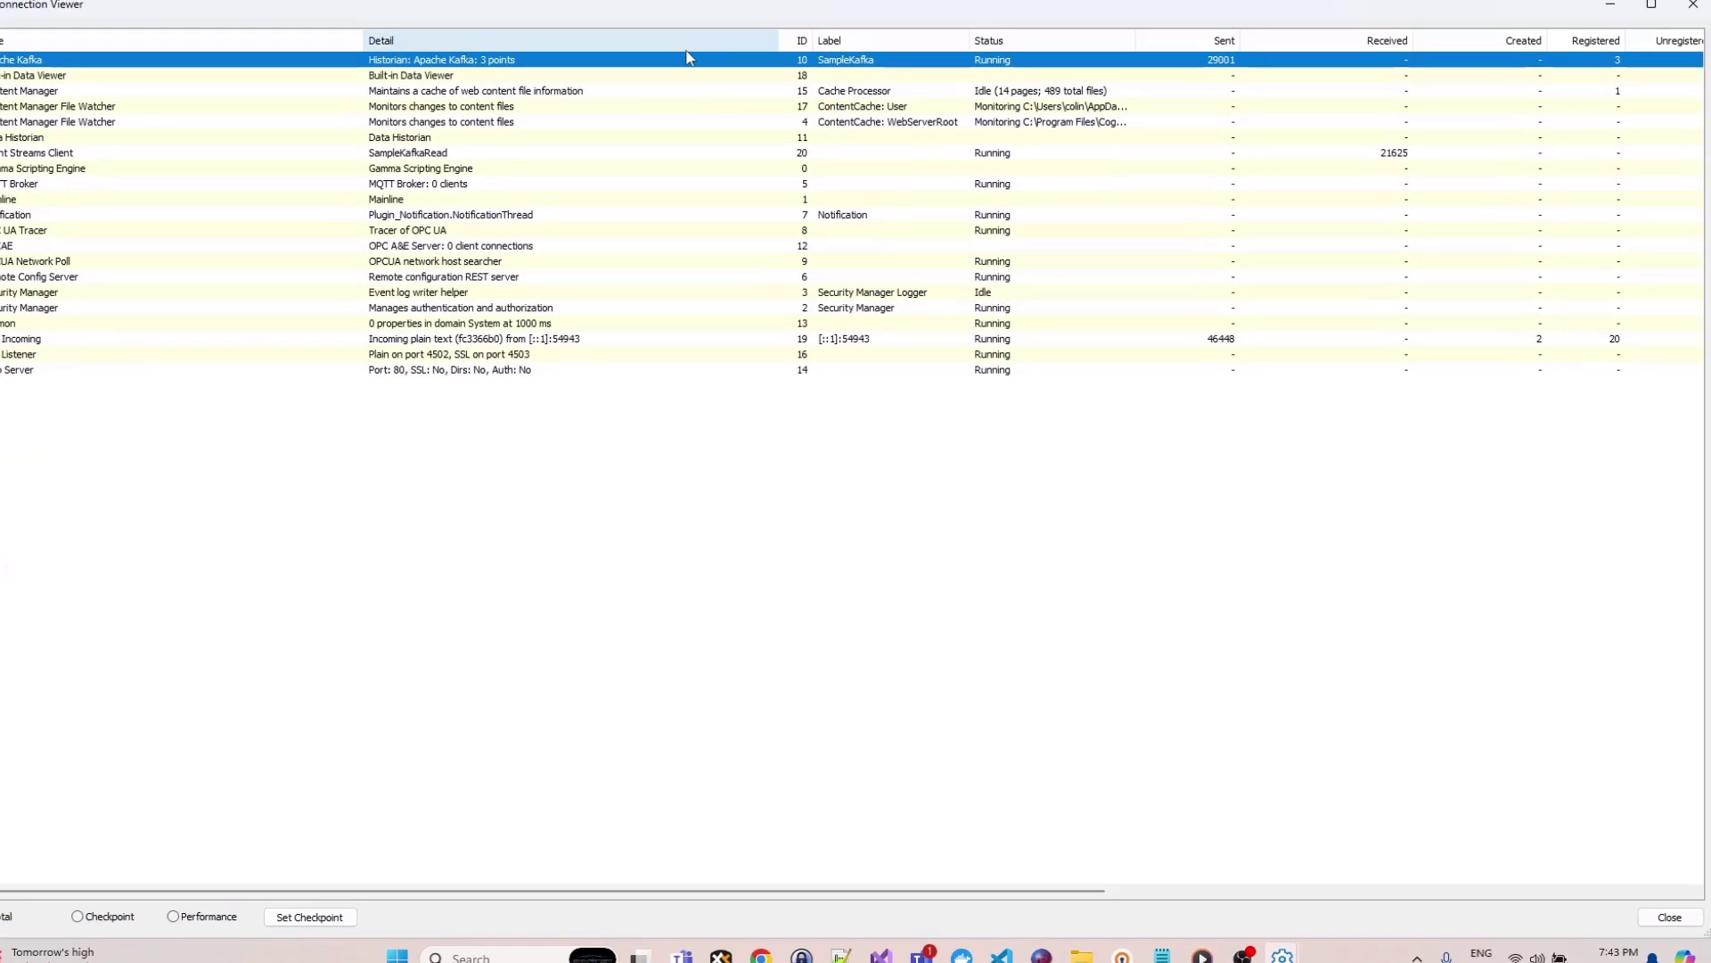
click(1343, 150)
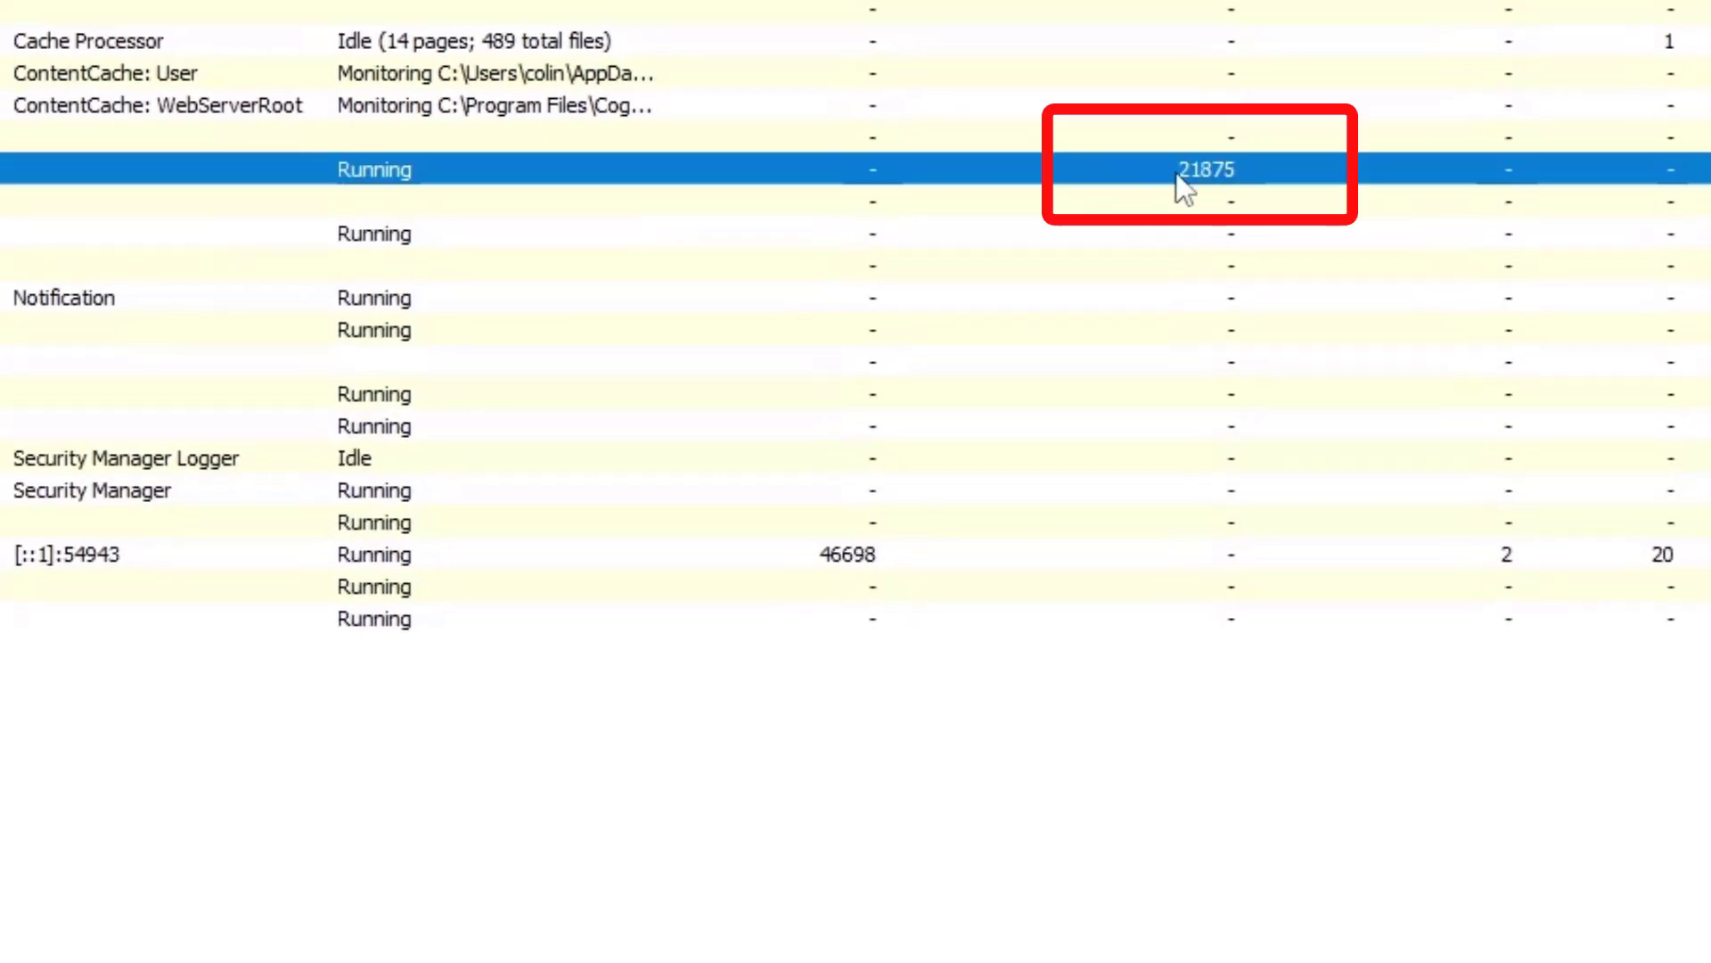